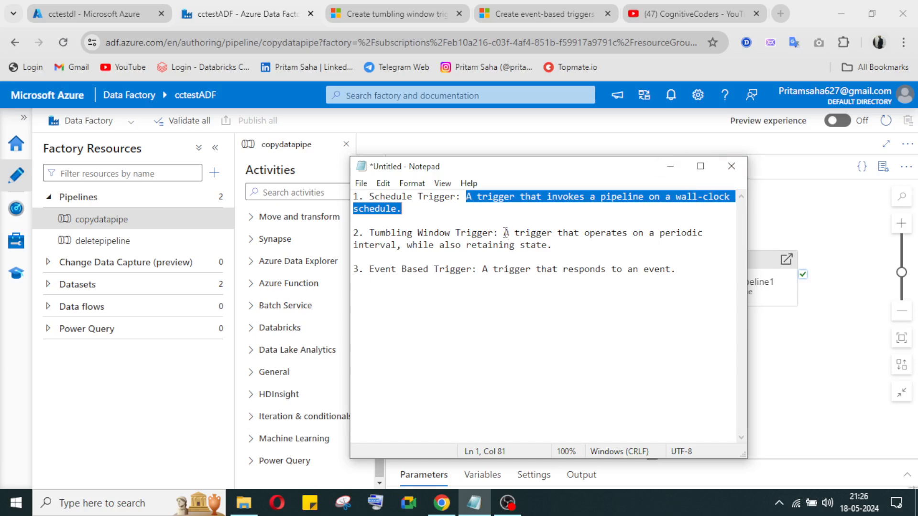
Review the notes defining the tumbling window trigger and the event-based trigger.
drag(505, 233, 574, 242)
click(390, 258)
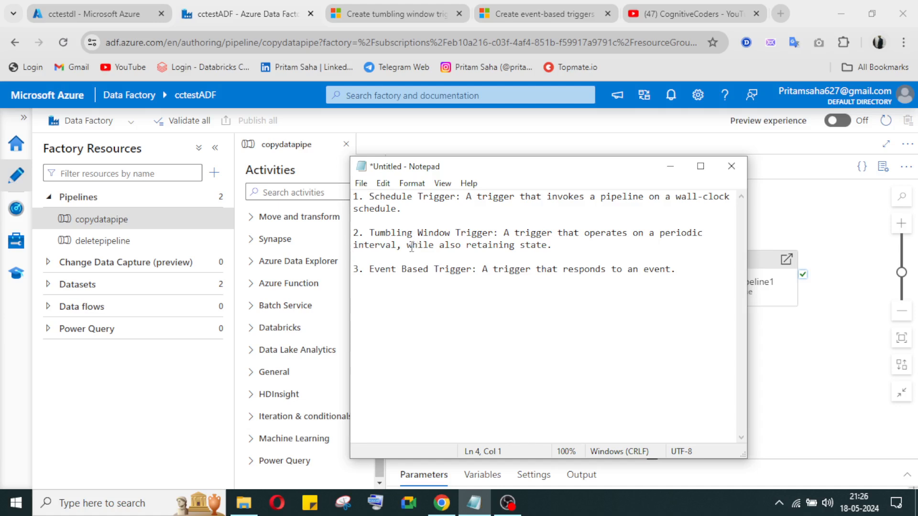
drag(408, 245, 467, 248)
click(496, 247)
click(554, 248)
click(509, 252)
click(607, 233)
drag(489, 269, 520, 271)
click(660, 269)
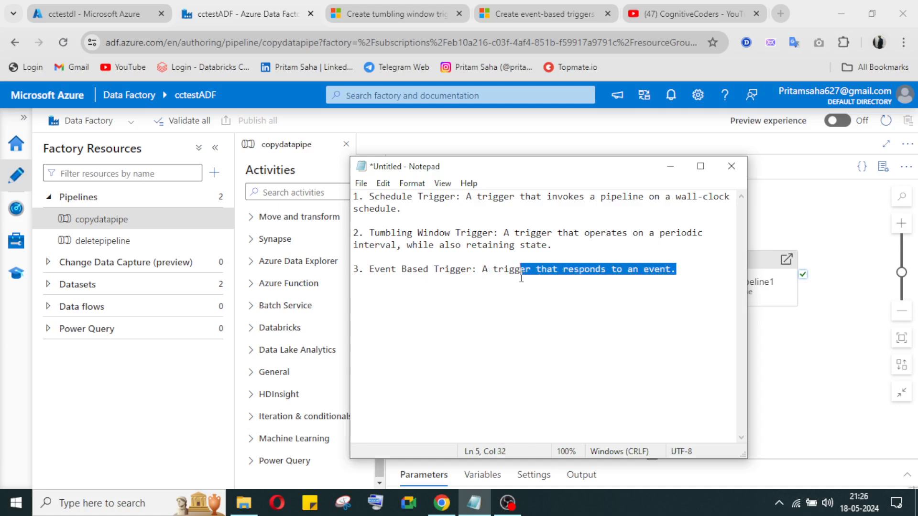
click(670, 167)
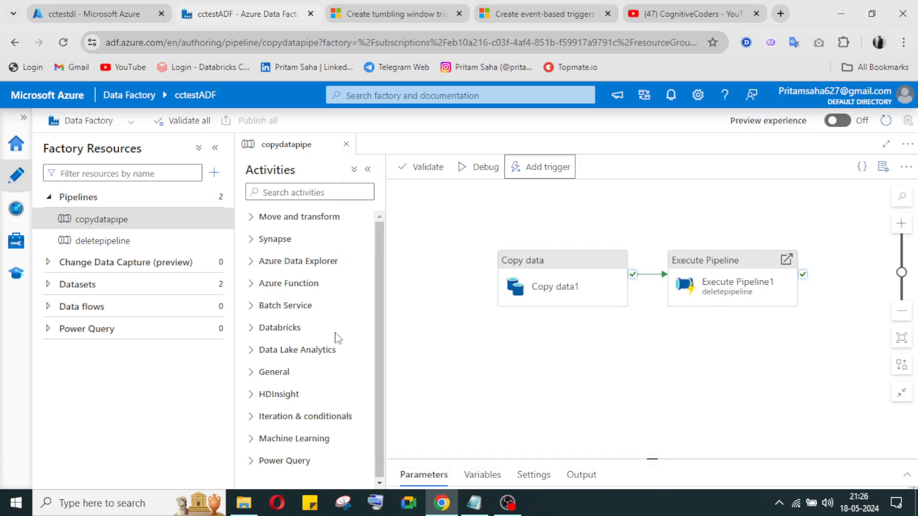
Start creating a new trigger for the copydatapipe pipeline.
click(550, 169)
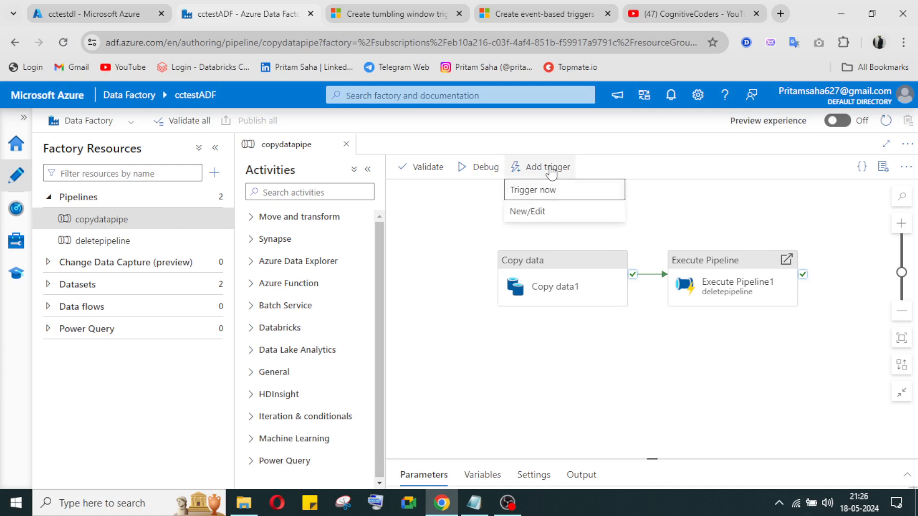
click(545, 214)
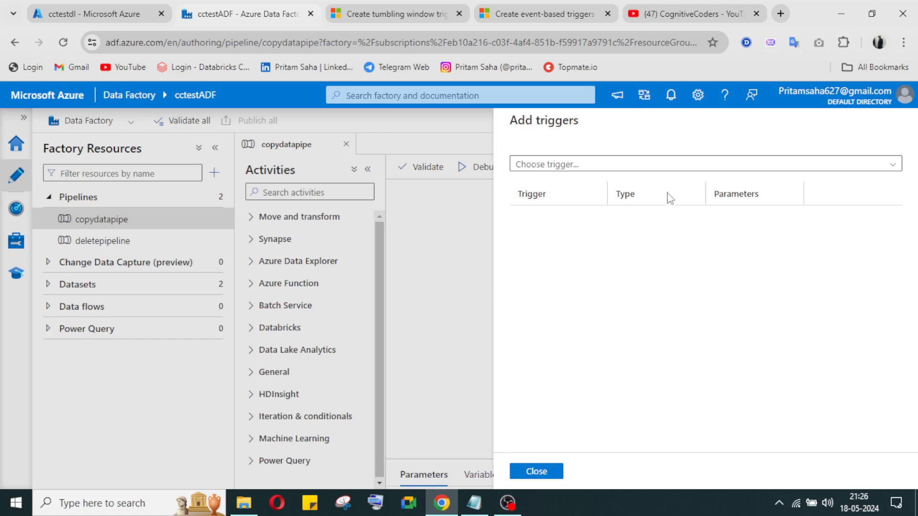
click(669, 166)
click(641, 207)
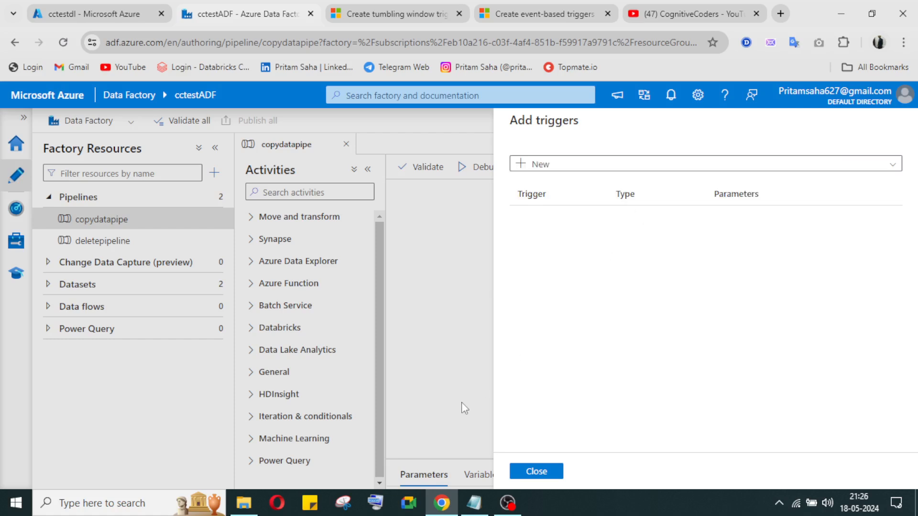
Name the new trigger scheduleTrigger, consulting the trigger notes for the term.
click(649, 163)
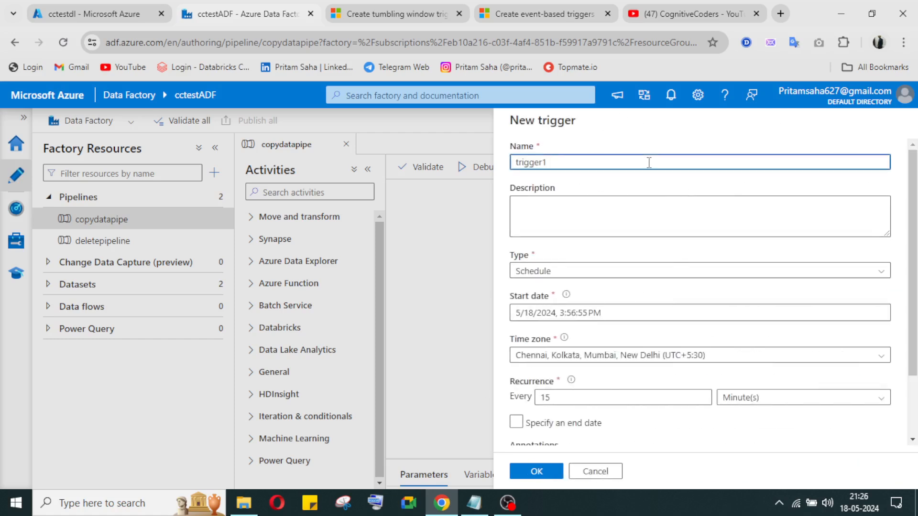
key(ctrl+a)
click(507, 503)
click(441, 503)
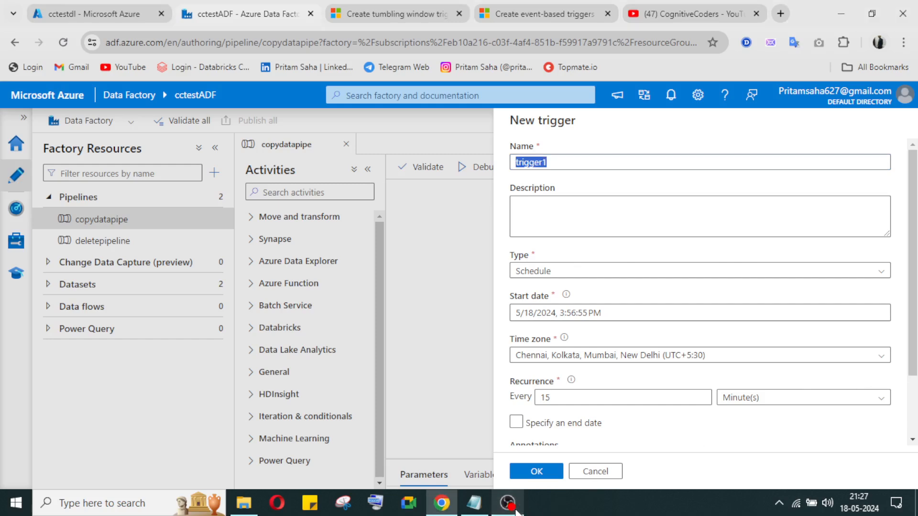
click(616, 197)
click(619, 166)
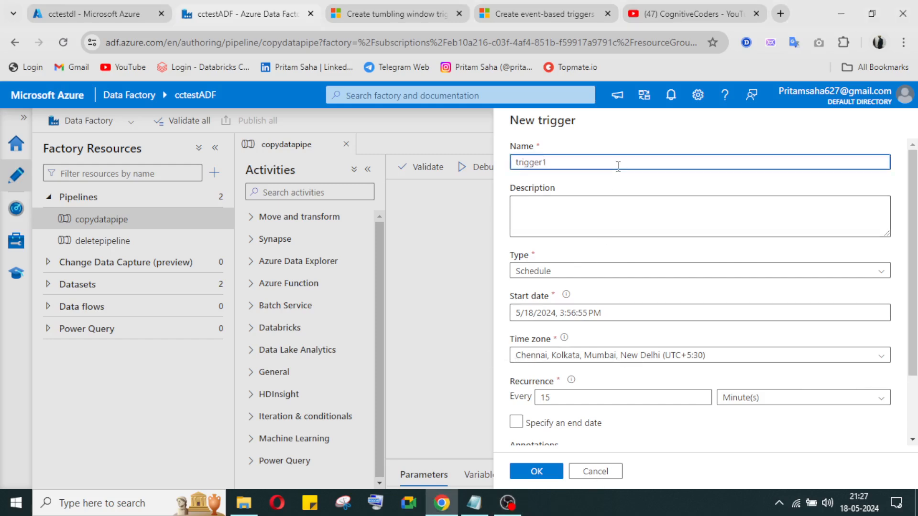
click(474, 503)
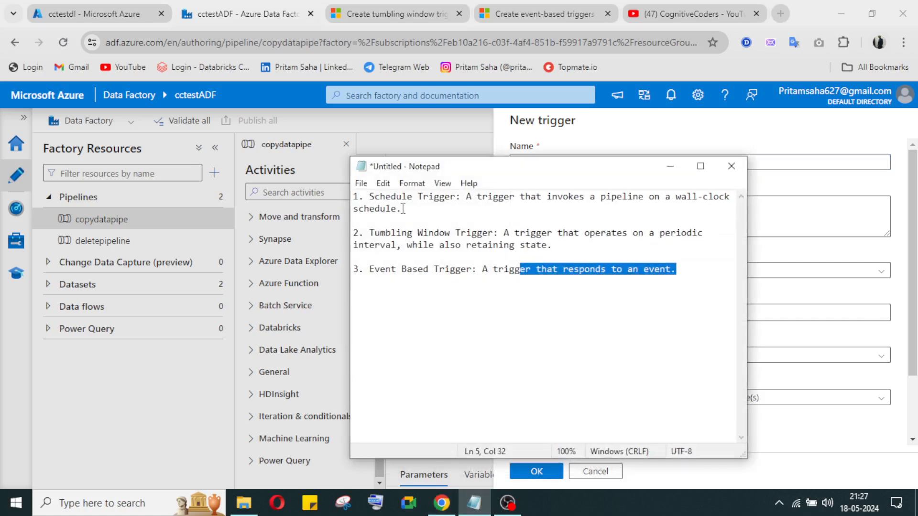
drag(397, 197, 440, 196)
click(670, 165)
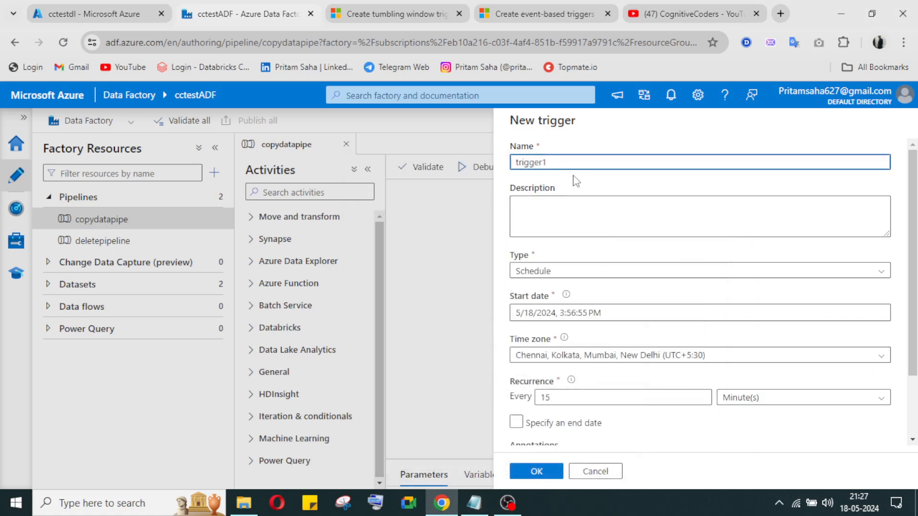
text(scheduleTrigger)
Choose Schedule as the type of scheduleTrigger.
click(565, 216)
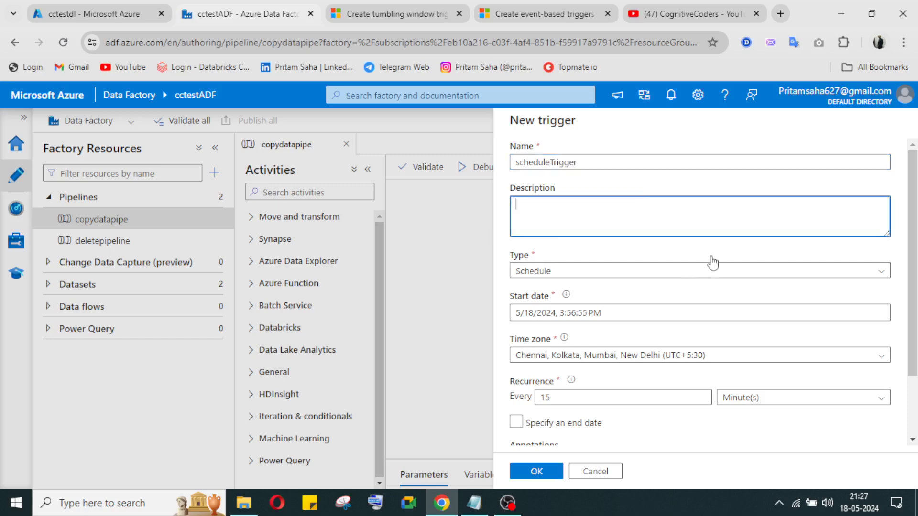
click(653, 275)
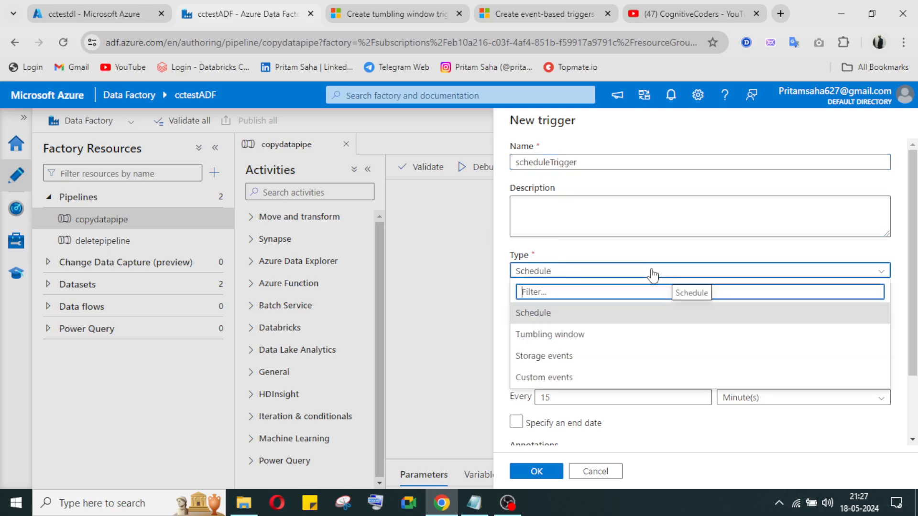
click(592, 320)
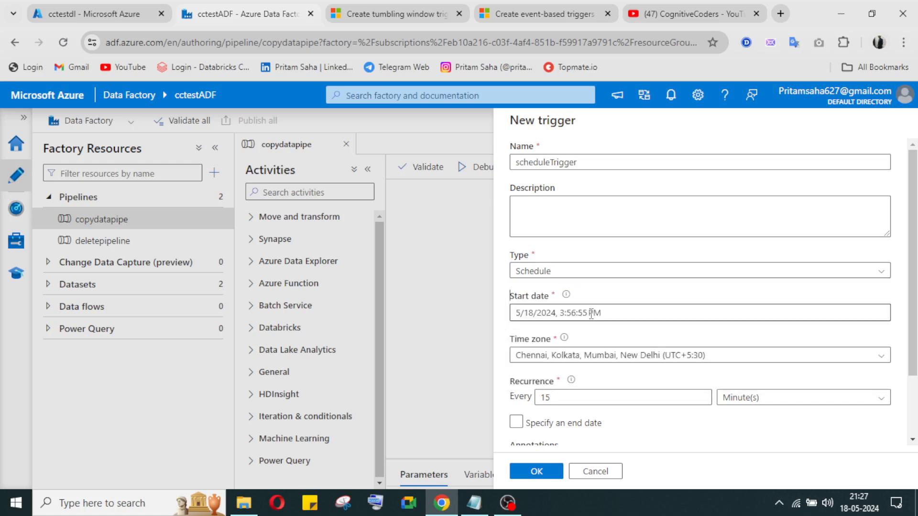
scroll(620, 369, down, 2)
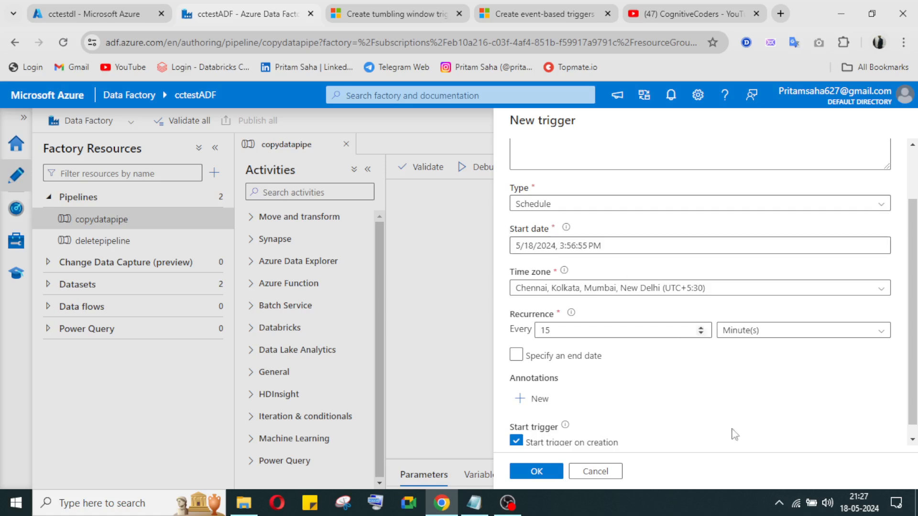
click(553, 245)
click(618, 244)
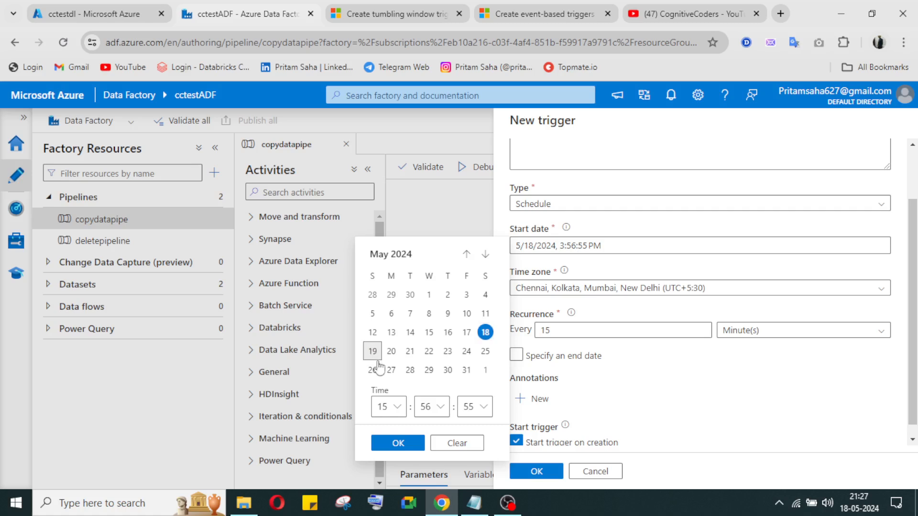
click(488, 336)
click(659, 386)
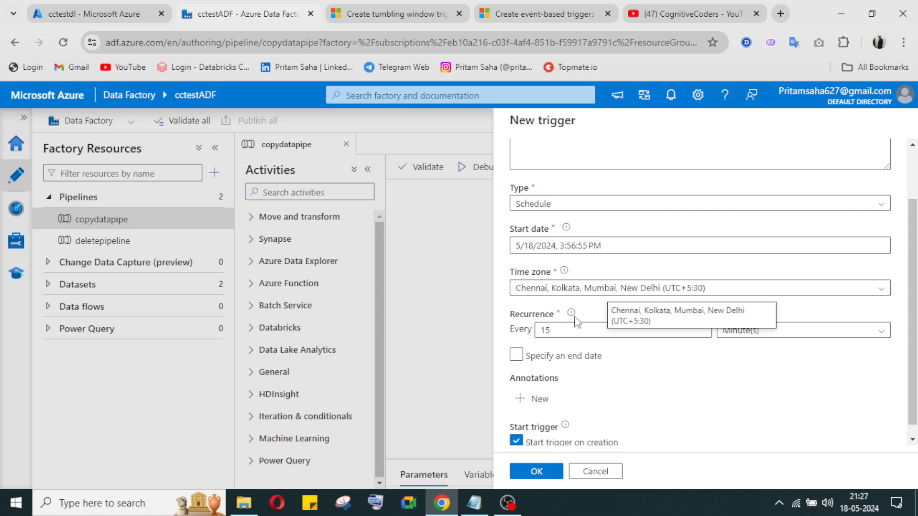
Specify an end date for the schedule trigger and set it to May 30, 2024.
scroll(576, 324, down, 1)
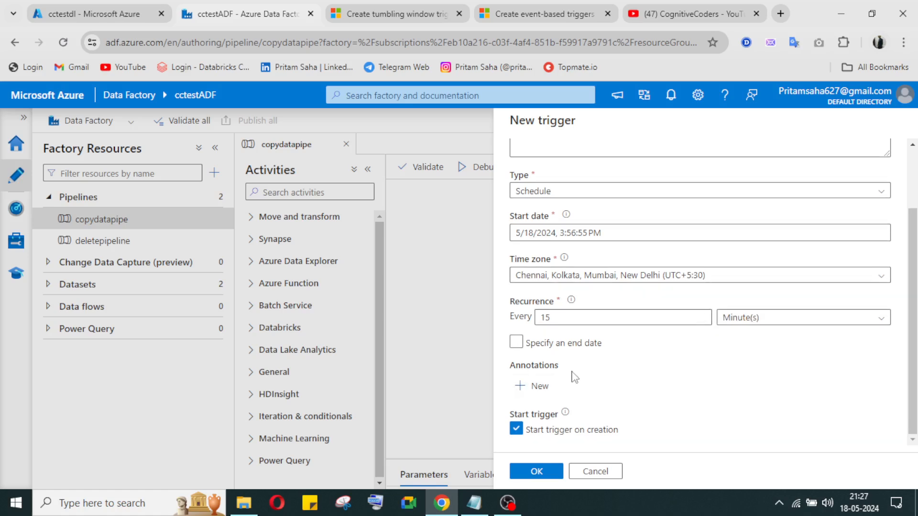
click(516, 342)
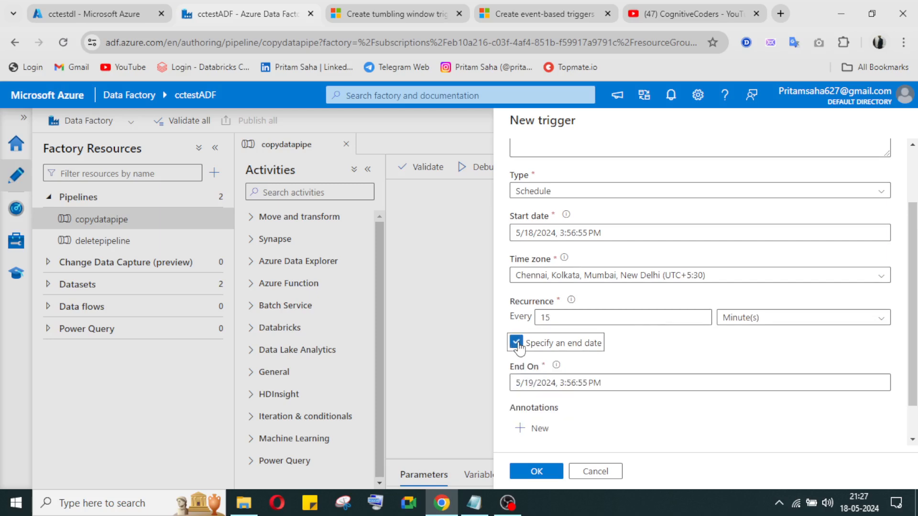
click(622, 382)
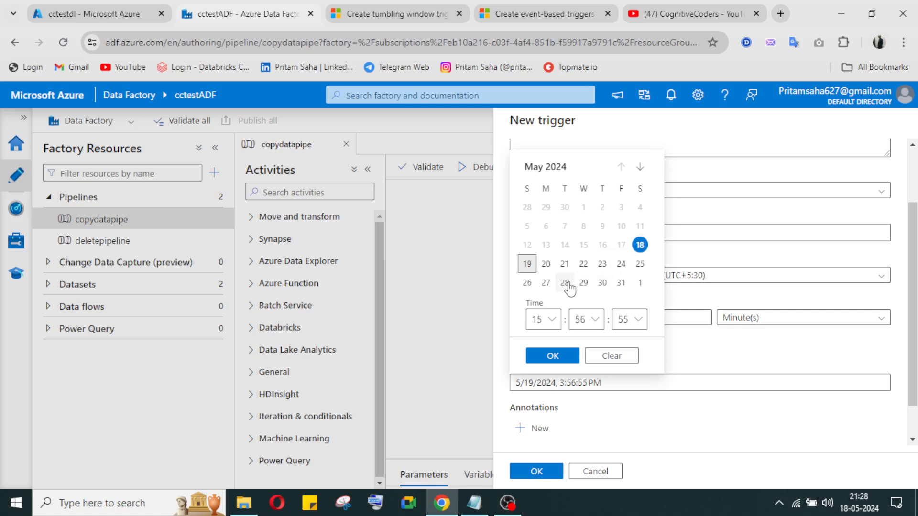
click(604, 283)
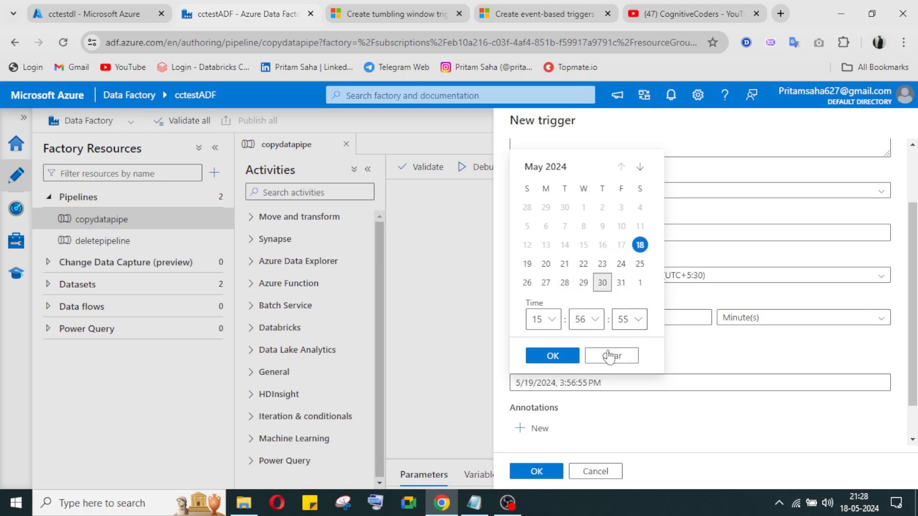
click(553, 356)
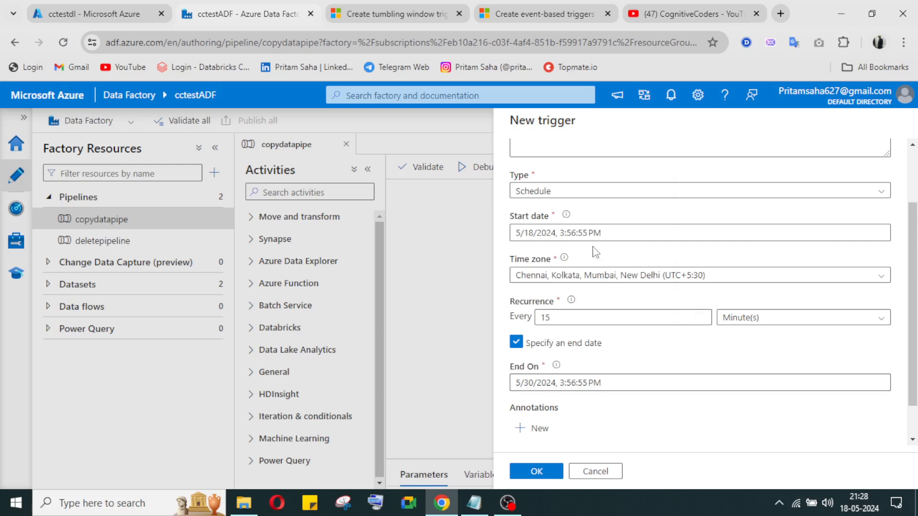
Raise the schedule trigger's recurrence interval to 22 minutes and lower it again.
click(561, 318)
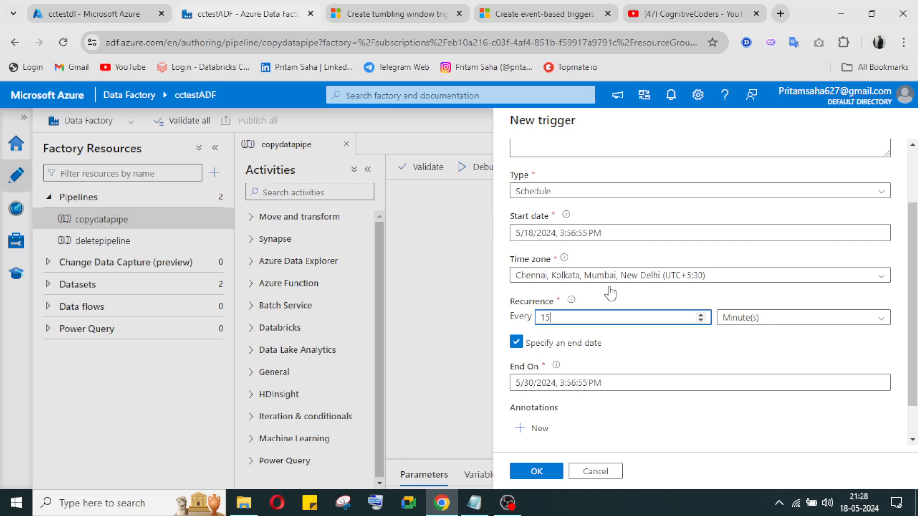
click(700, 316)
click(700, 316)
click(700, 316)
click(701, 317)
click(545, 224)
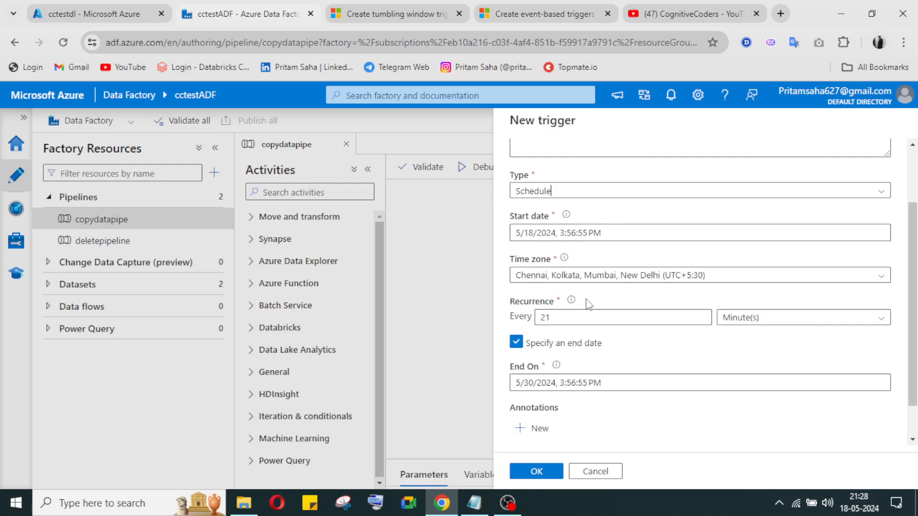
click(701, 315)
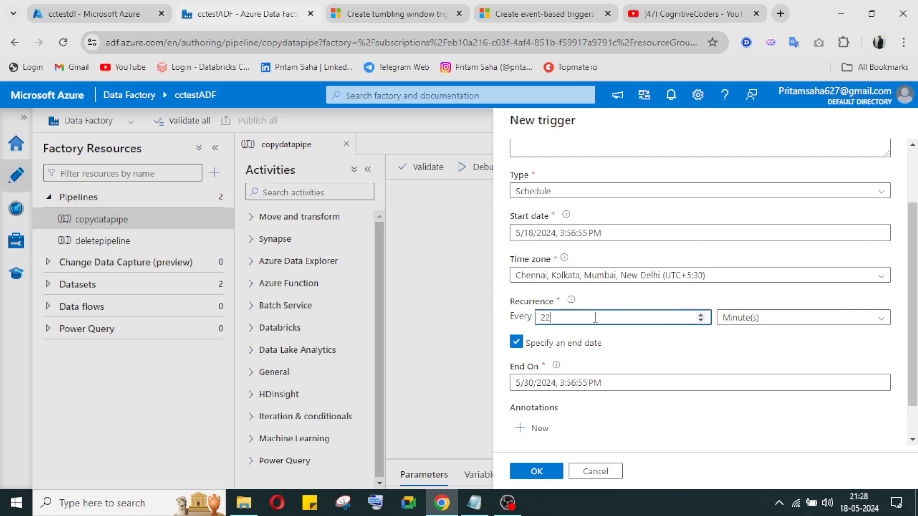
click(701, 320)
click(701, 320)
Set the recurrence to every 1 minute and create the schedule trigger without run parameters.
double_click(621, 316)
text(1)
scroll(664, 376, down, 1)
click(536, 471)
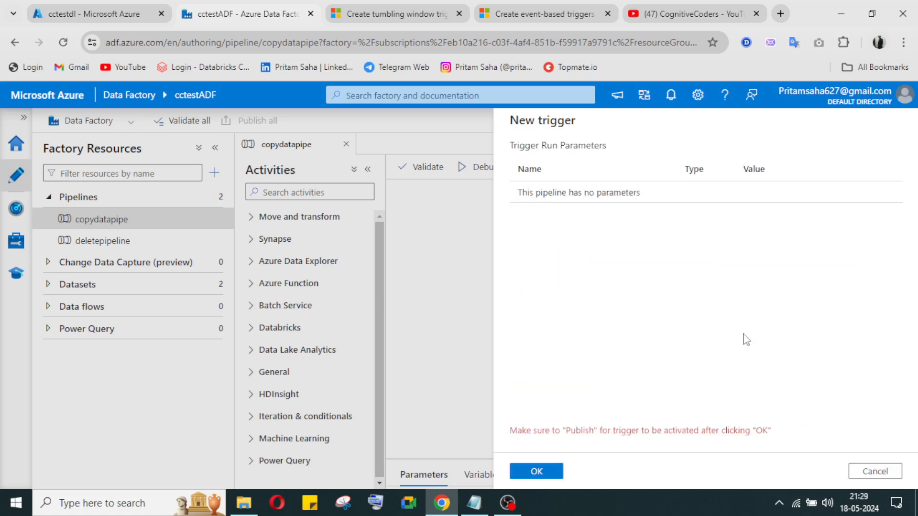
click(541, 471)
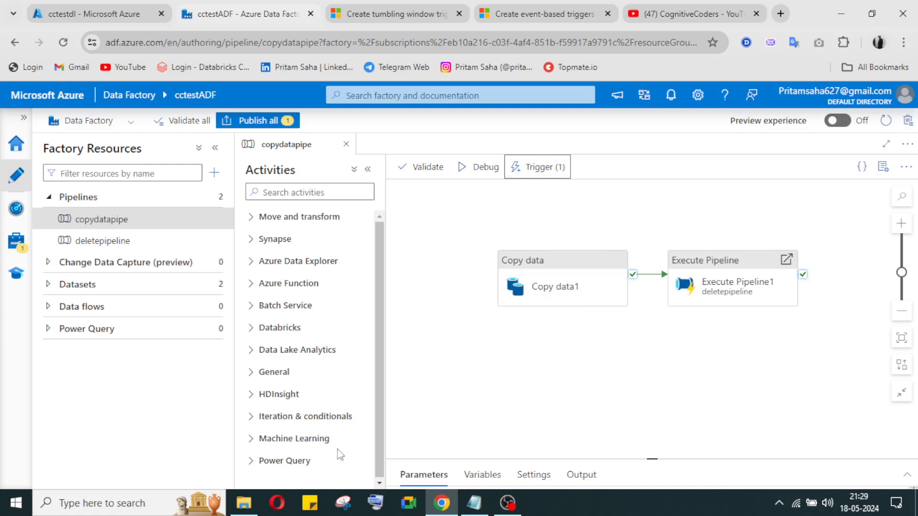
Start creating a second trigger for the copydatapipe pipeline.
click(543, 173)
click(534, 212)
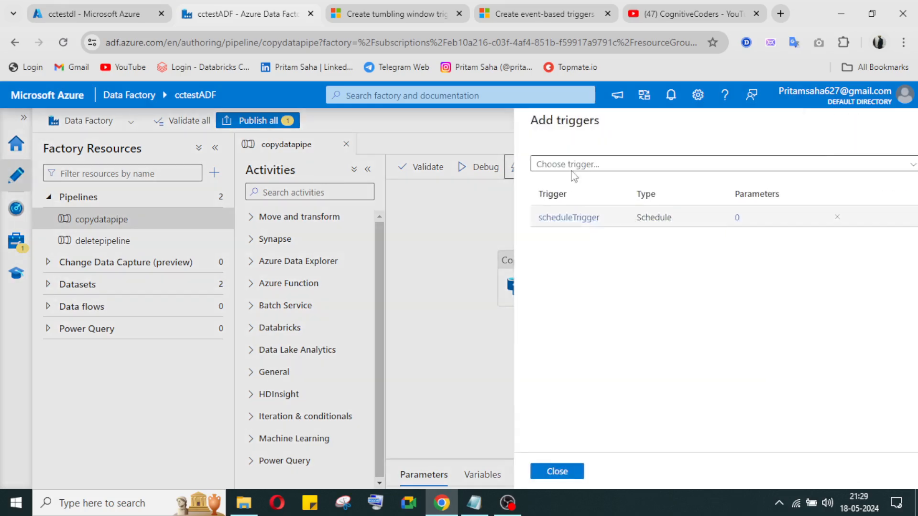
click(565, 165)
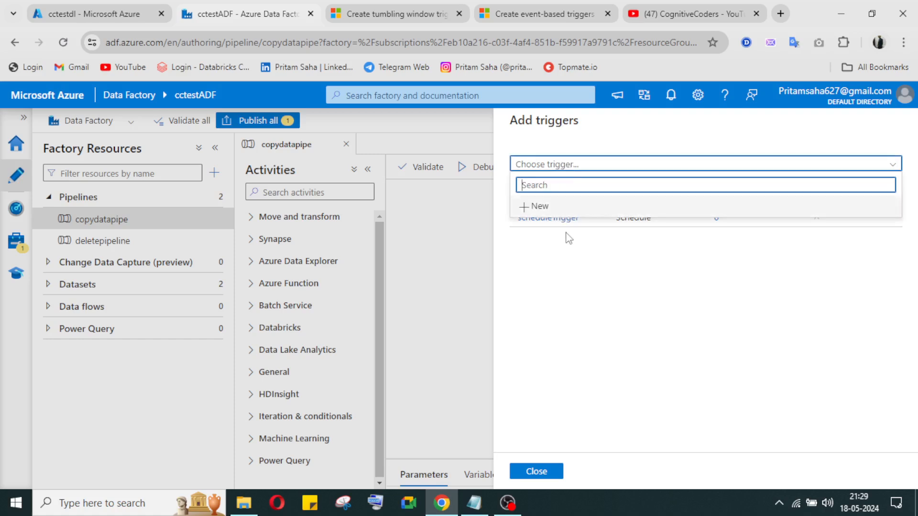
click(539, 206)
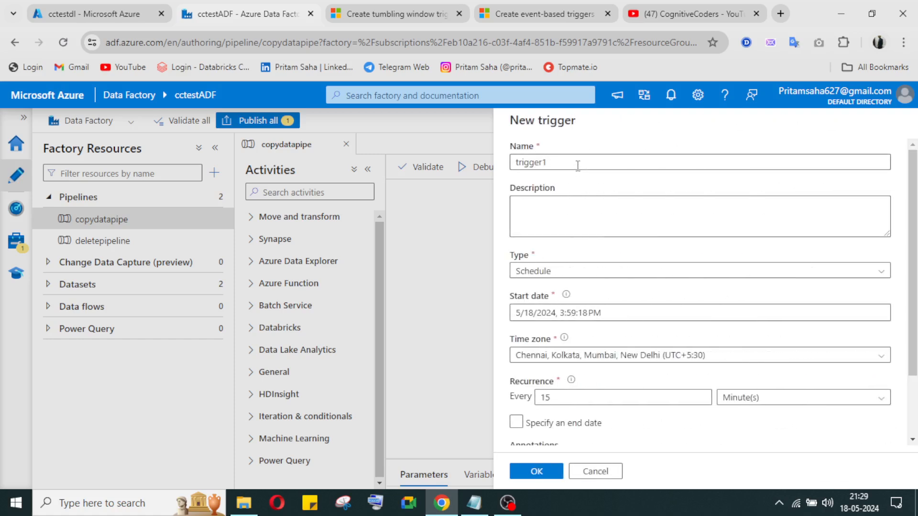
Name the second trigger tumblingWindowTrigger and set its type to Tumbling window.
click(577, 164)
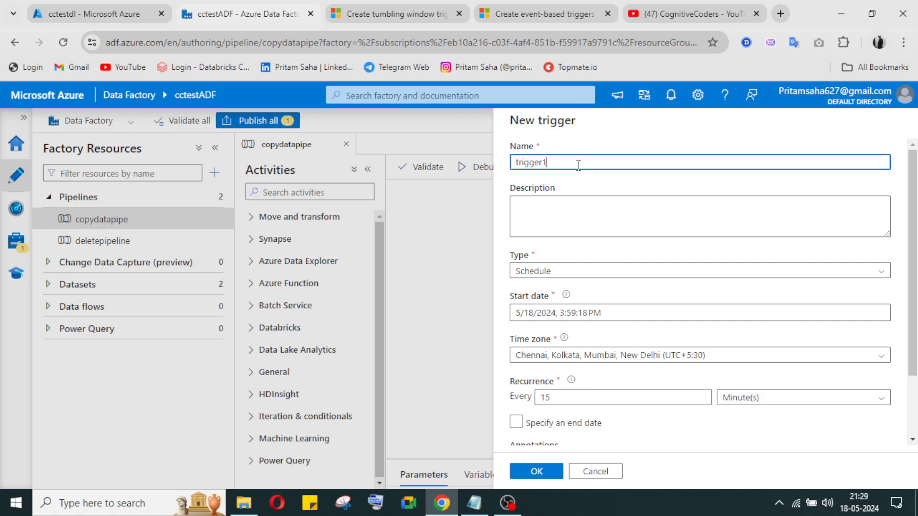
double_click(579, 164)
click(572, 157)
double_click(572, 156)
text(tumblingWindowT)
click(576, 270)
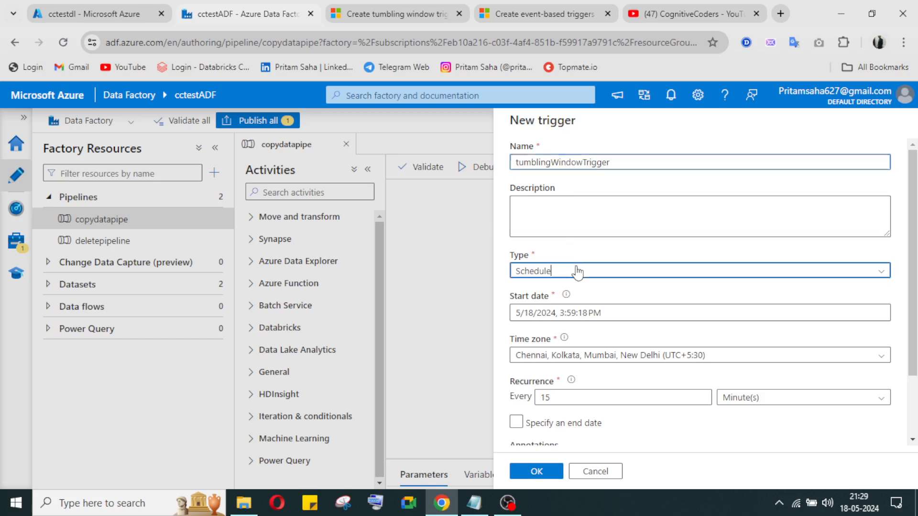
click(562, 340)
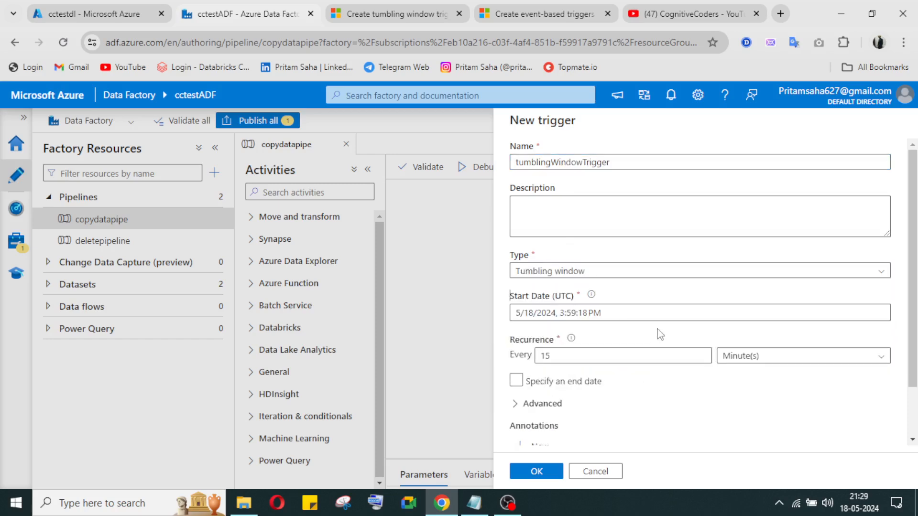
Turn on the end date option for the tumbling window trigger and turn it off again.
scroll(636, 318, down, 2)
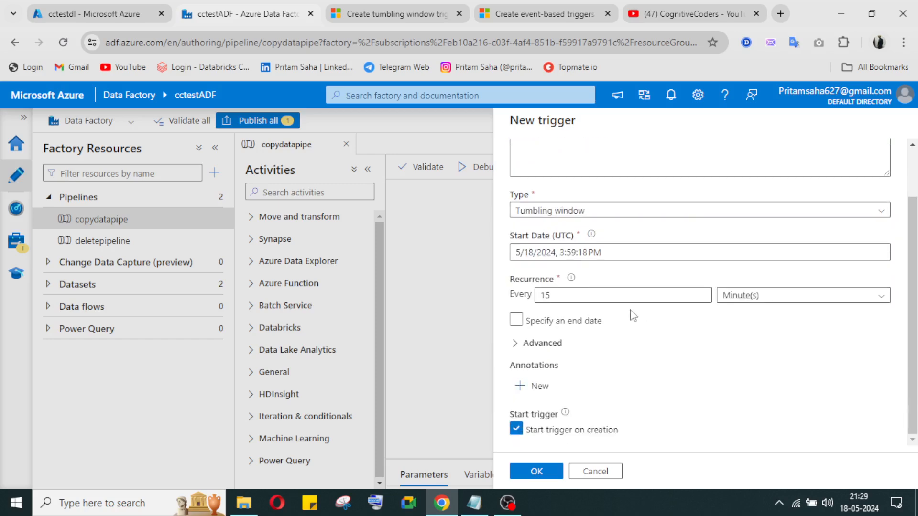
click(518, 321)
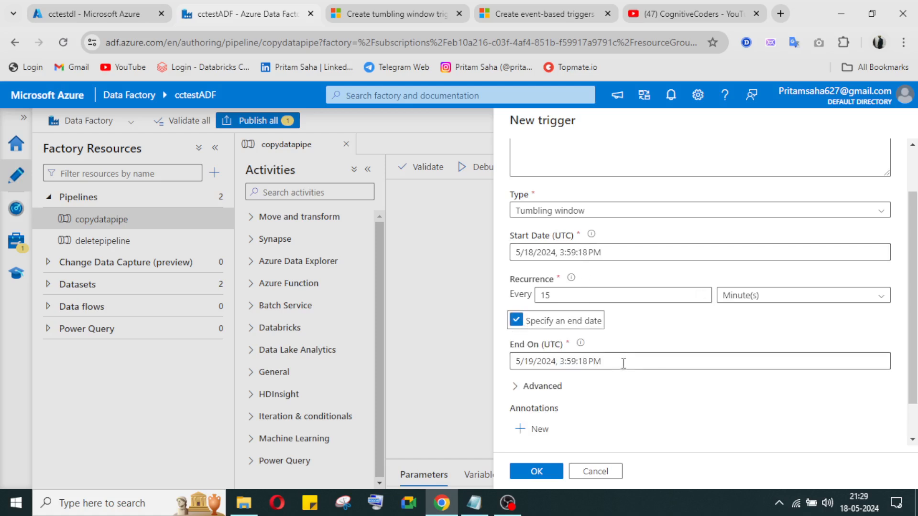
click(516, 320)
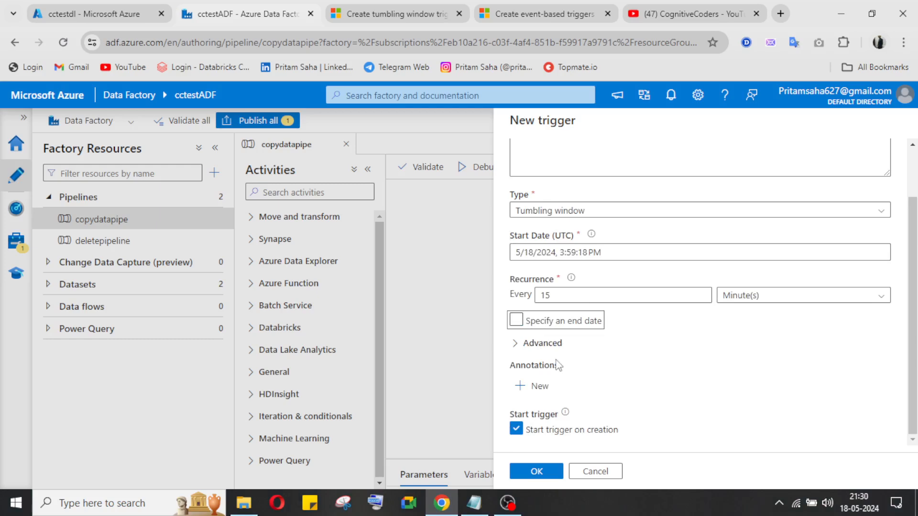
Set the tumbling window trigger's recurrence to every 2 hours.
click(561, 295)
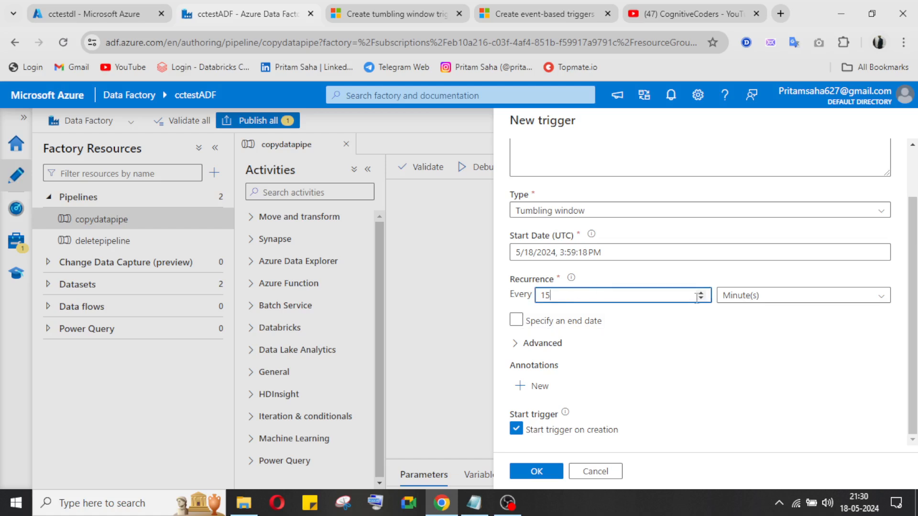
click(830, 295)
click(780, 348)
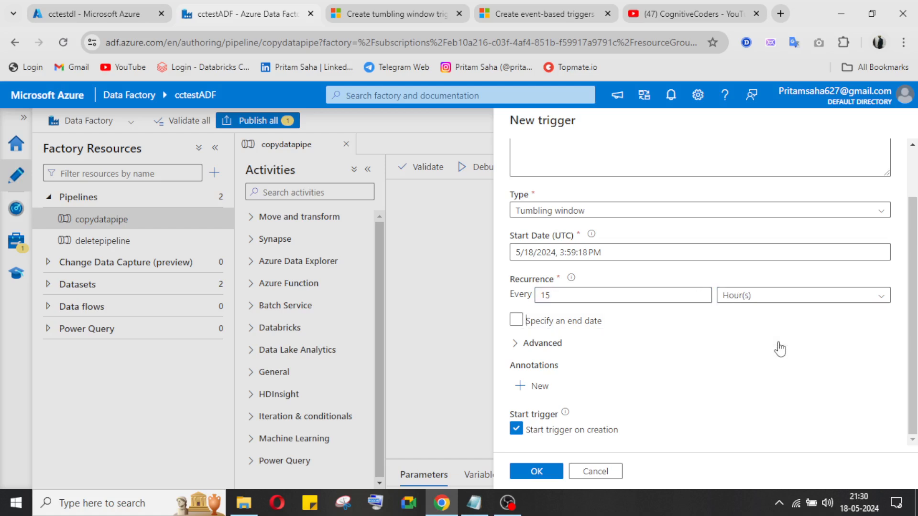
click(617, 296)
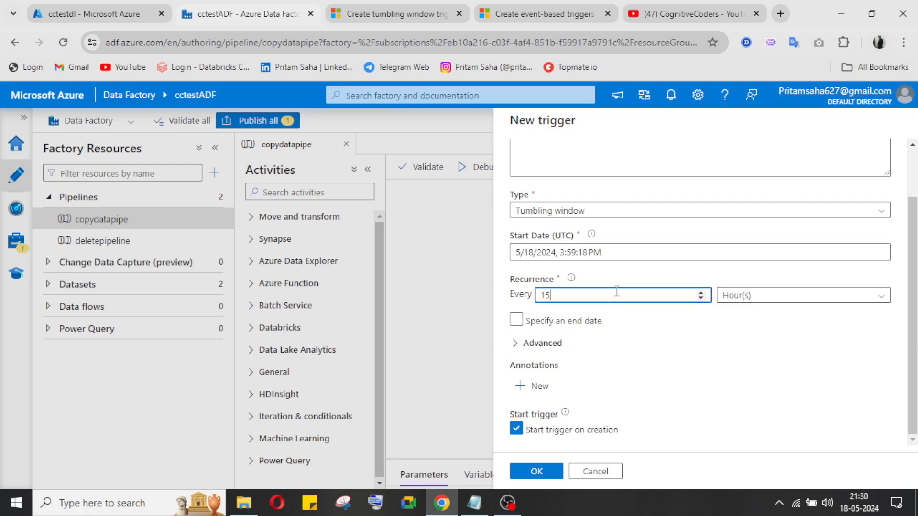
double_click(617, 292)
text(2)
Examine the trigger's advanced settings for dependencies, delay, max concurrency and retry policy, and collapse them again.
click(518, 351)
scroll(585, 388, down, 1)
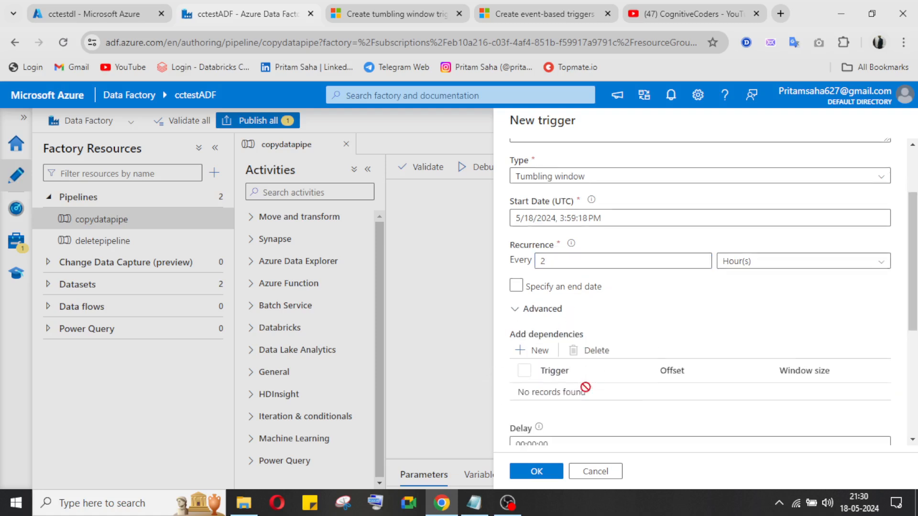
scroll(589, 383, down, 2)
scroll(598, 356, down, 1)
scroll(600, 351, up, 1)
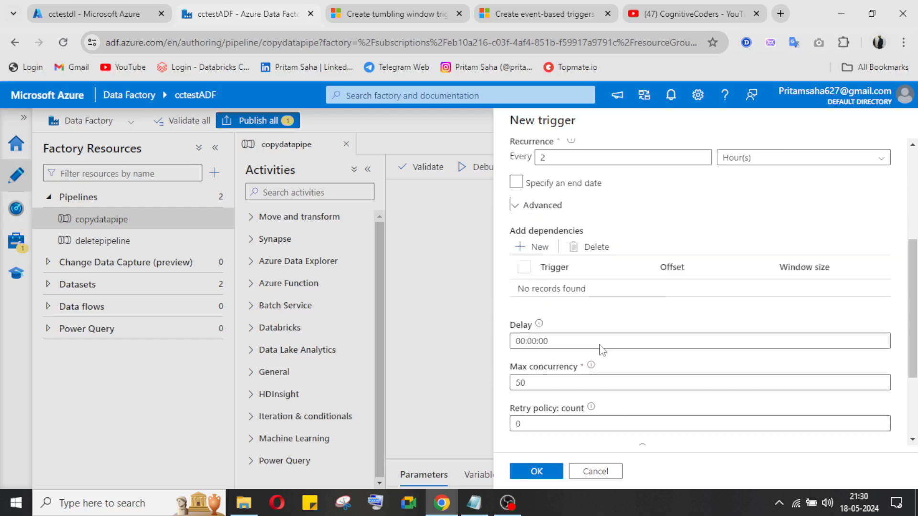
scroll(600, 352, up, 2)
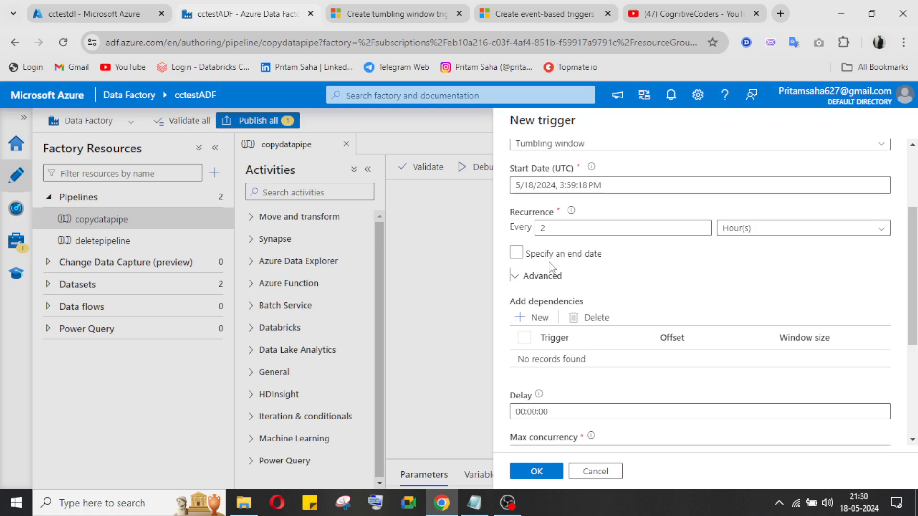
click(514, 279)
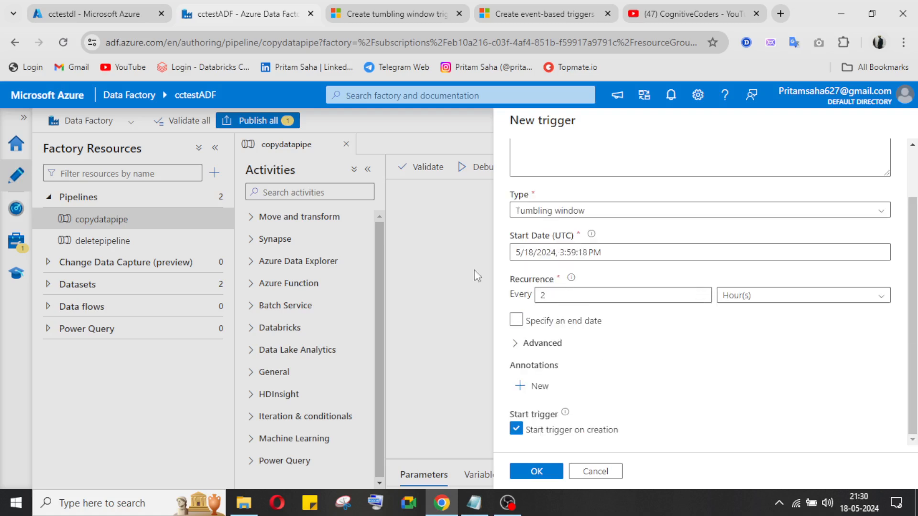
scroll(630, 366, up, 2)
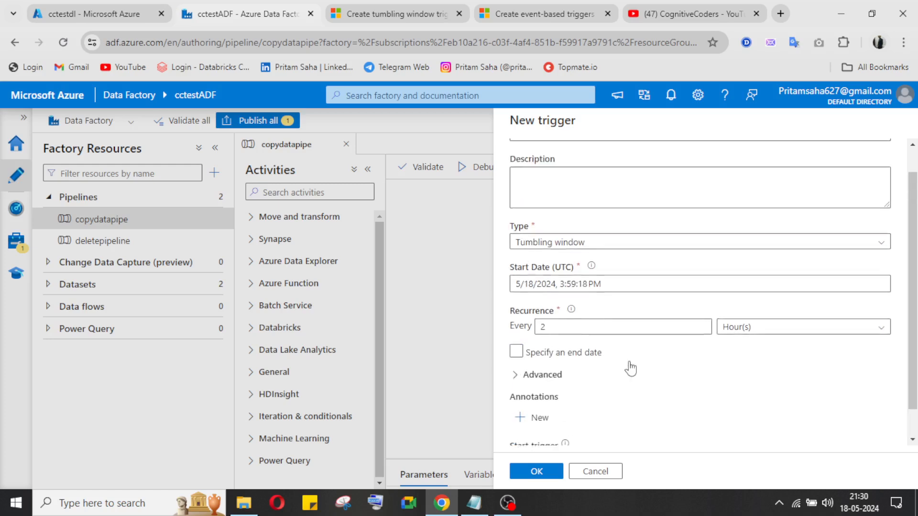
scroll(630, 362, down, 2)
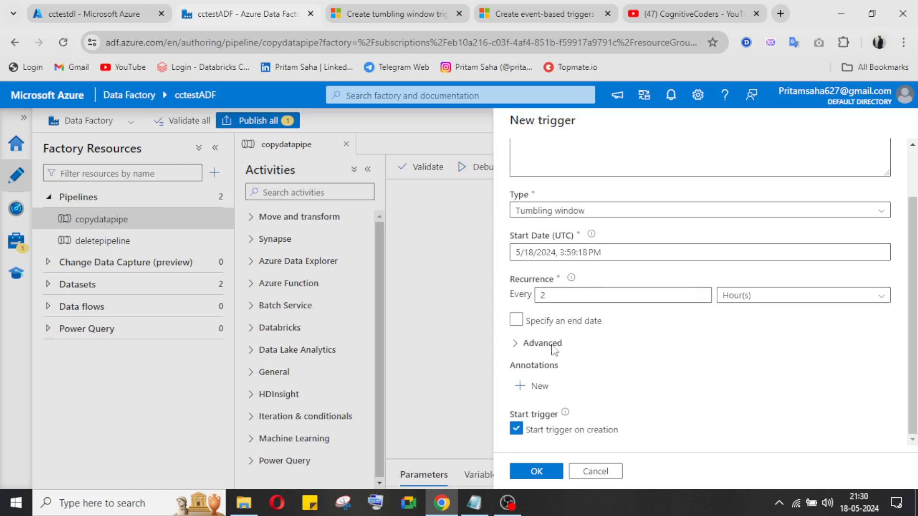
Expand the advanced settings again and view the start date calendar without changing the date.
click(516, 352)
scroll(646, 349, down, 2)
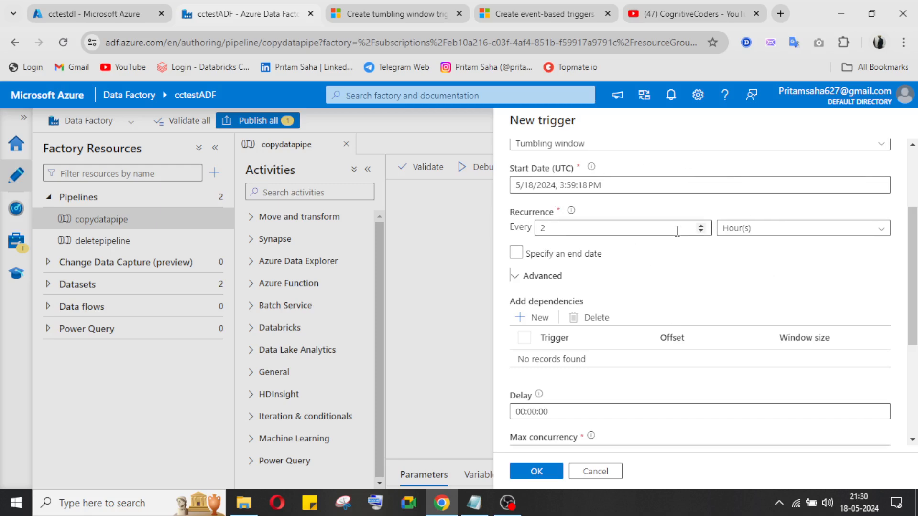
scroll(677, 231, up, 1)
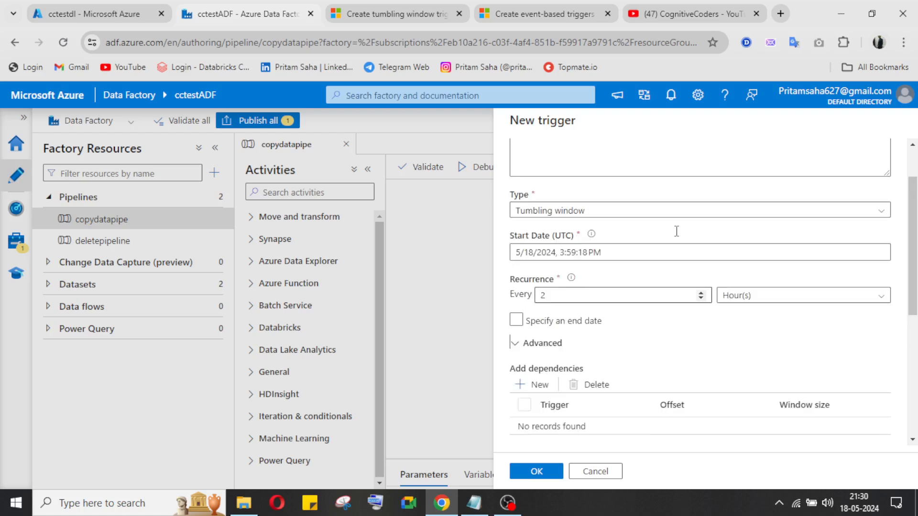
scroll(617, 295, up, 1)
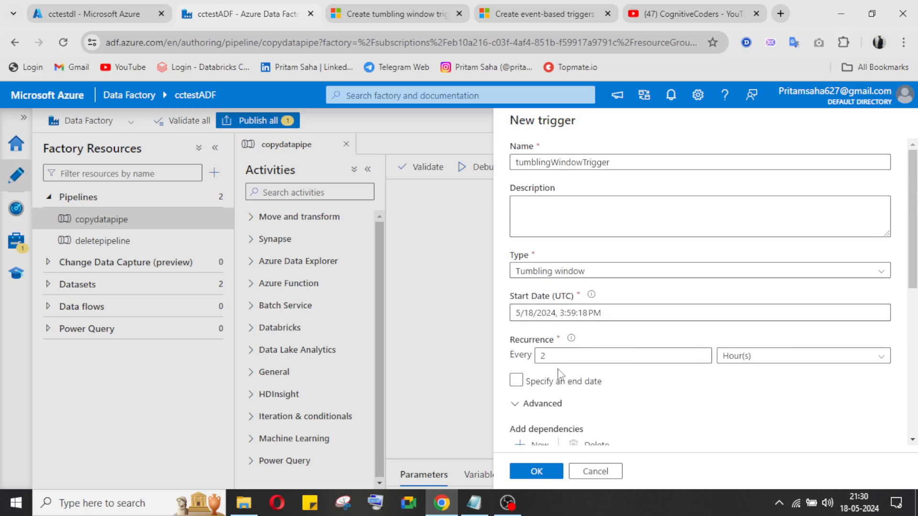
click(650, 311)
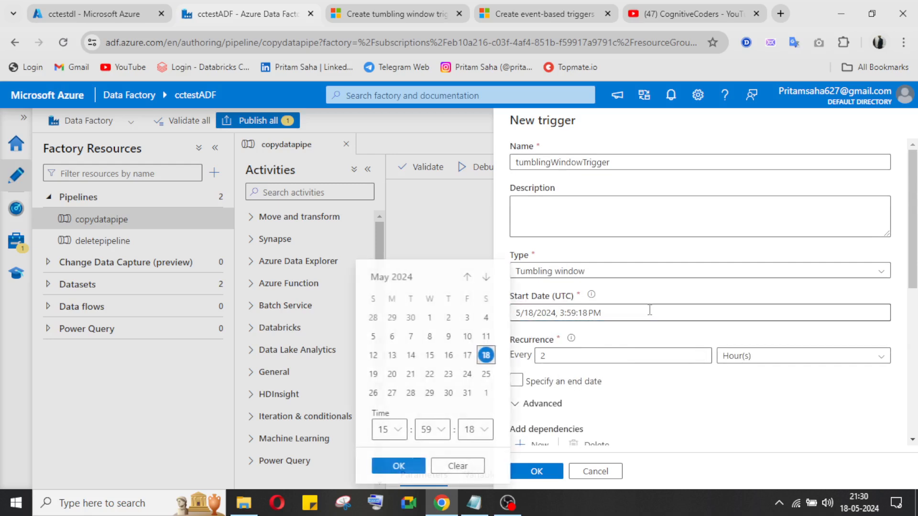
click(663, 299)
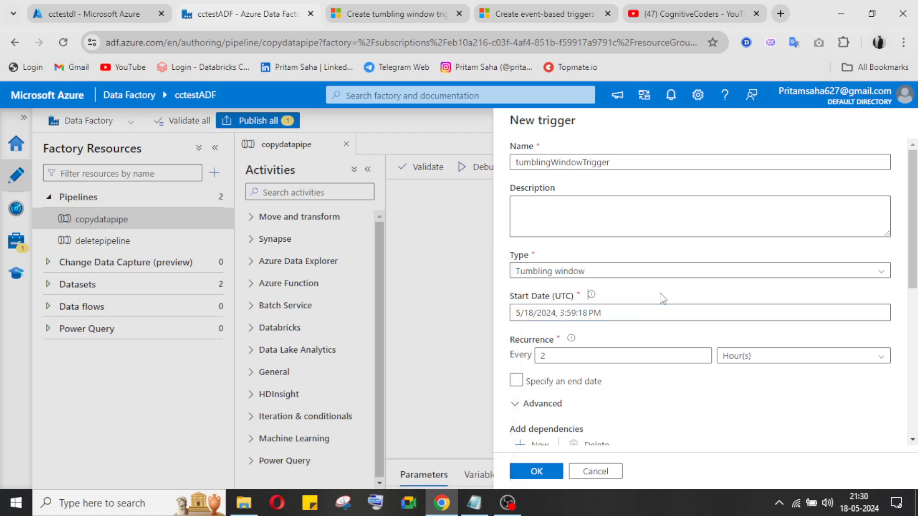
Add a dependency on trigger1 to the tumbling window trigger.
scroll(605, 371, down, 3)
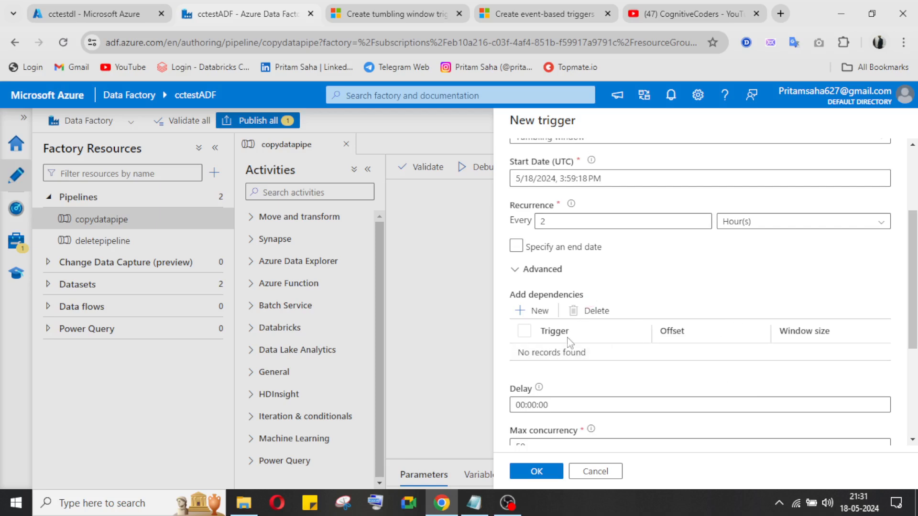
click(530, 314)
click(596, 357)
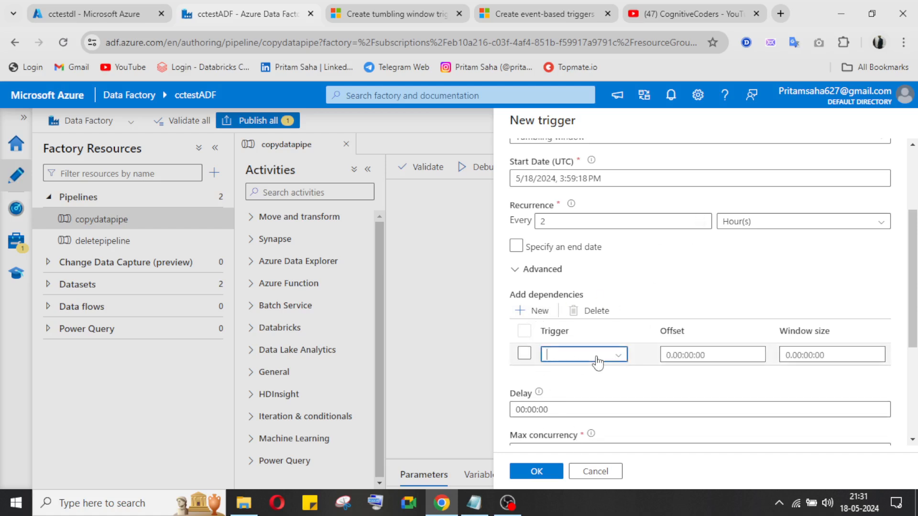
click(590, 400)
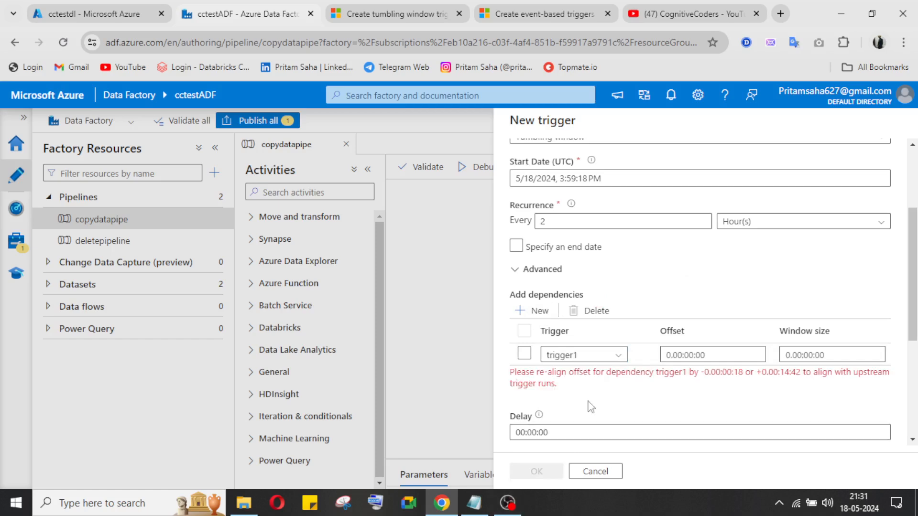
scroll(626, 389, down, 1)
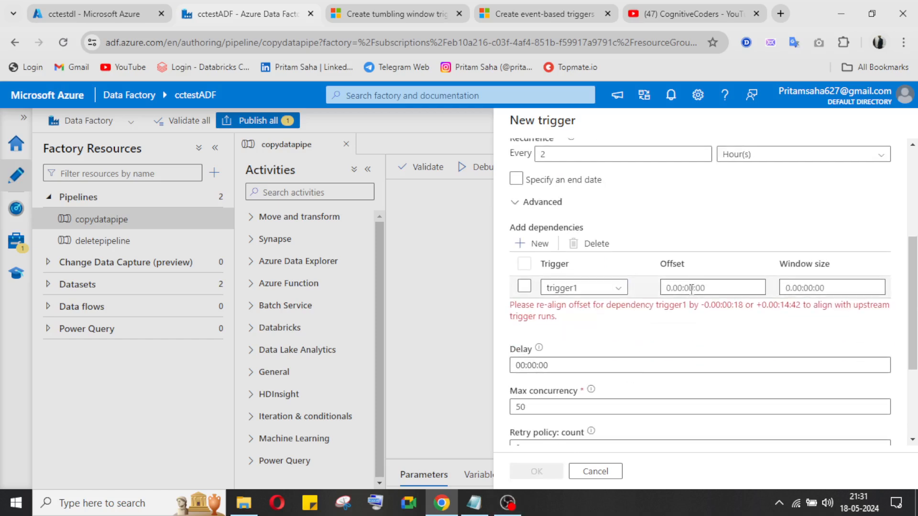
click(584, 293)
click(592, 330)
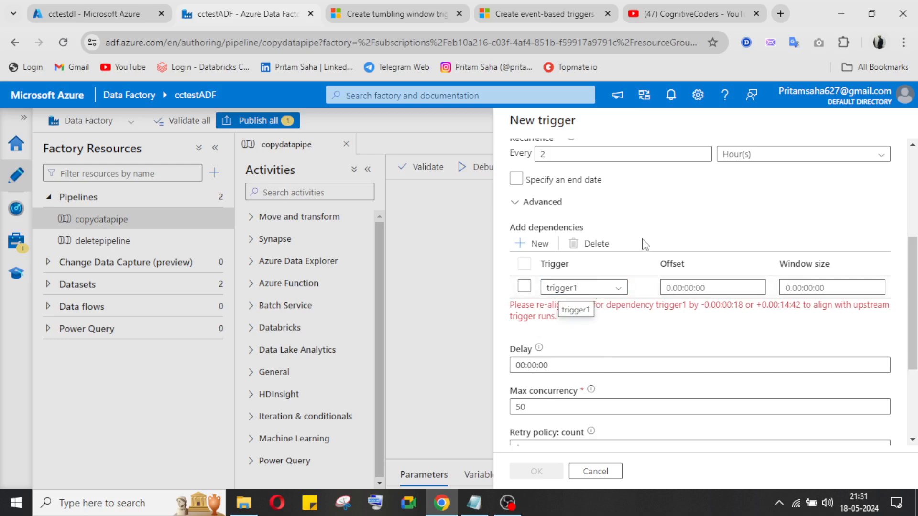
Review the tumbling window trigger's name, type, start date and recurrence alongside its dependency on trigger1.
scroll(641, 239, up, 4)
scroll(695, 289, down, 5)
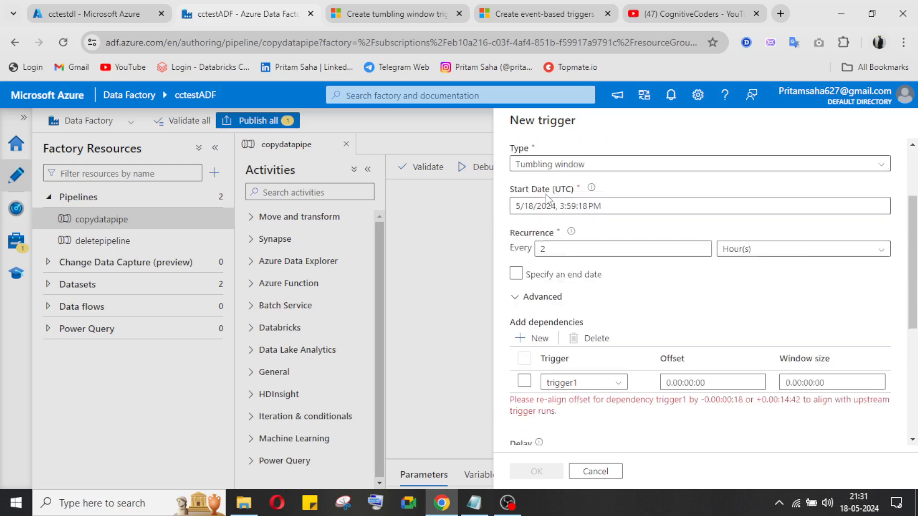
scroll(679, 282, up, 3)
scroll(588, 301, up, 2)
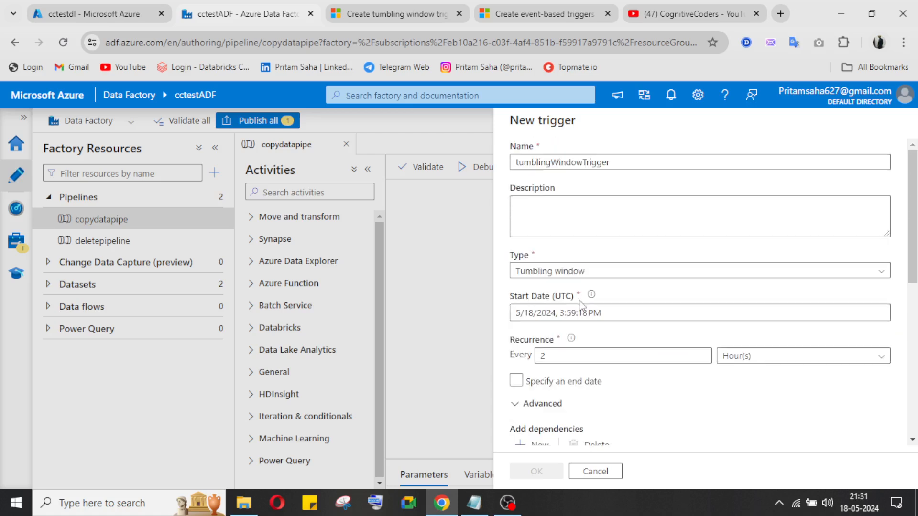
scroll(590, 306, down, 3)
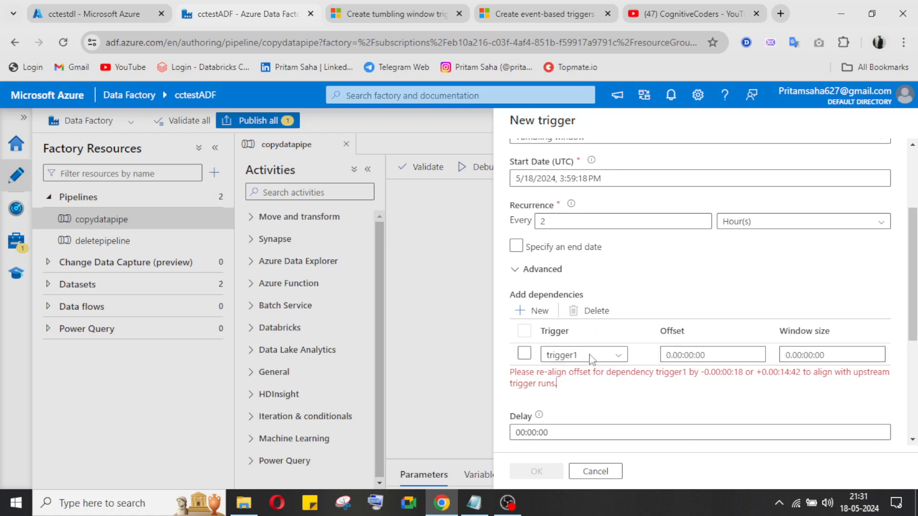
scroll(574, 345, up, 3)
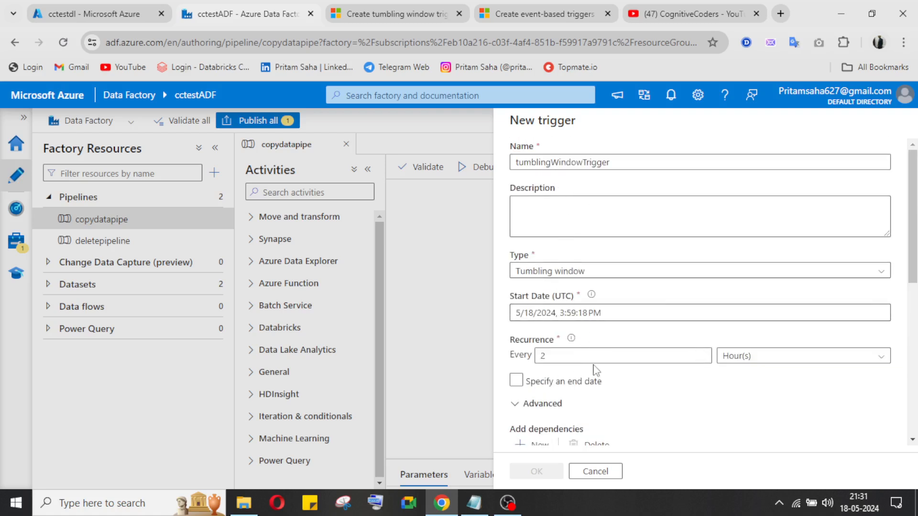
scroll(595, 370, down, 5)
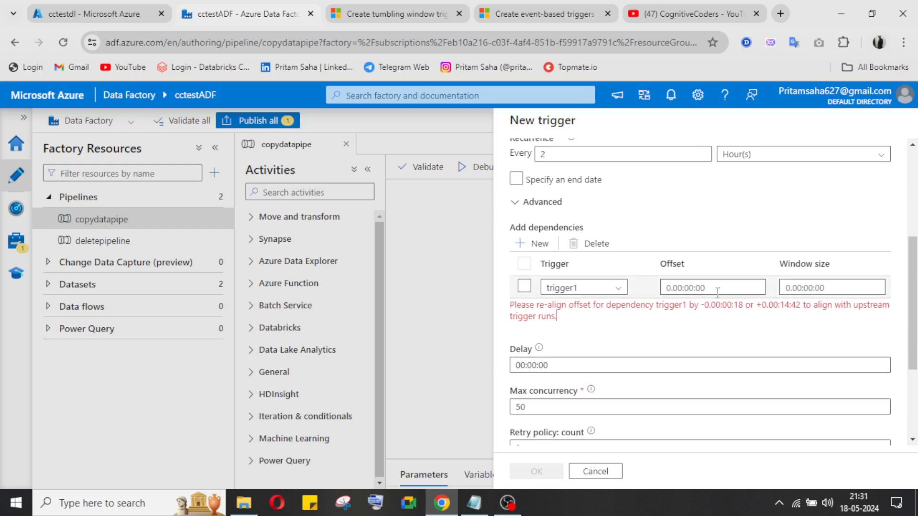
Check which triggers are available for the dependency and keep trigger1 selected.
click(556, 288)
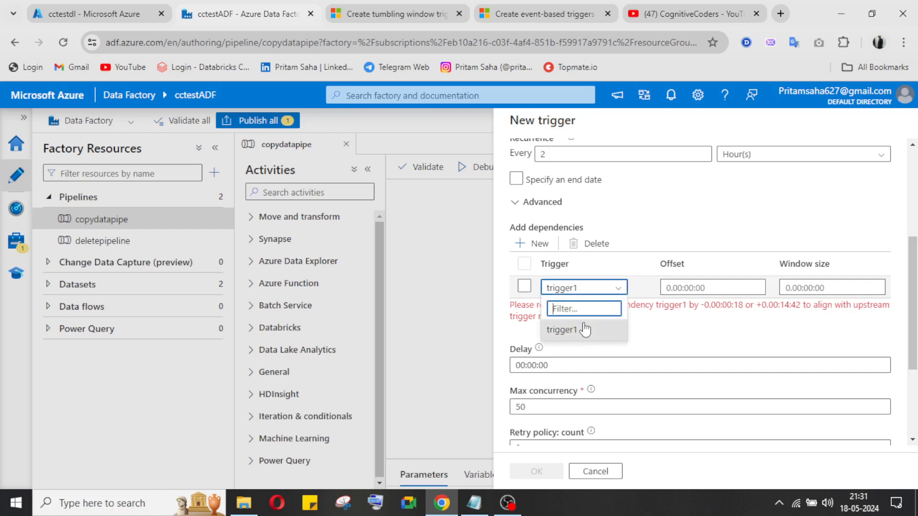
click(561, 330)
click(591, 289)
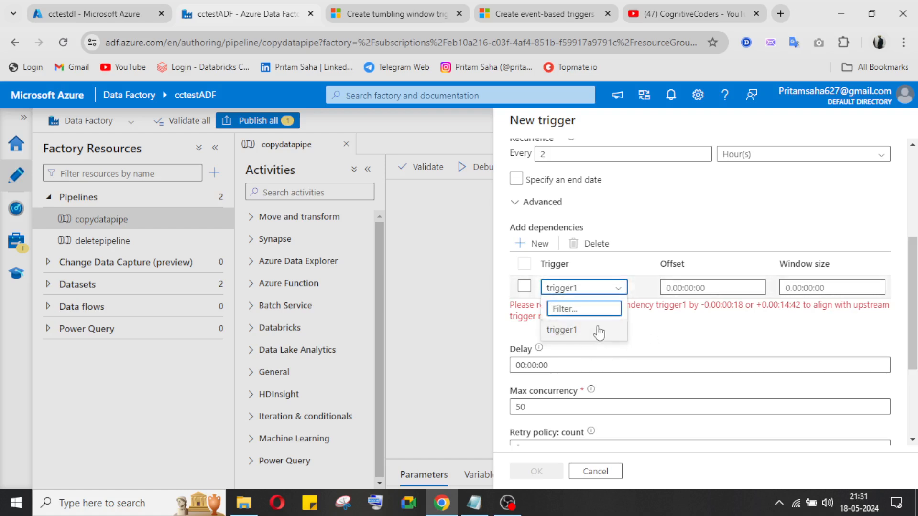
click(685, 330)
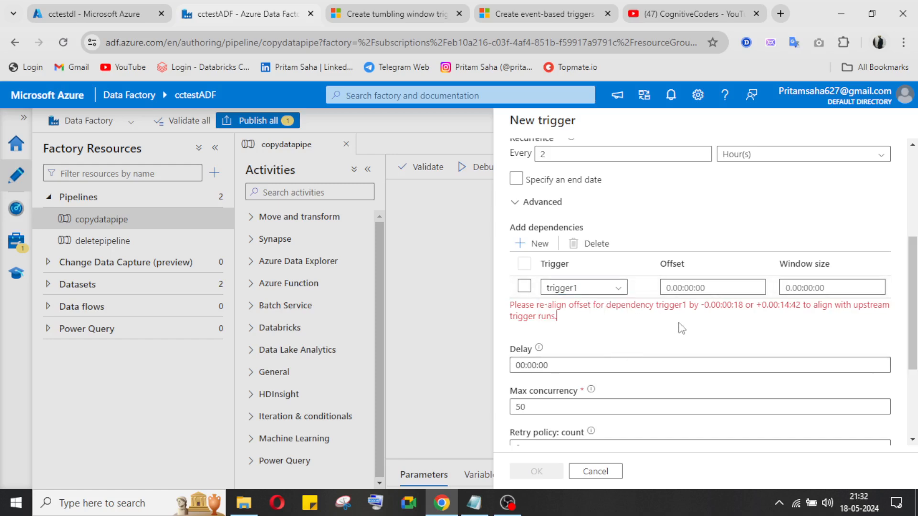
click(619, 288)
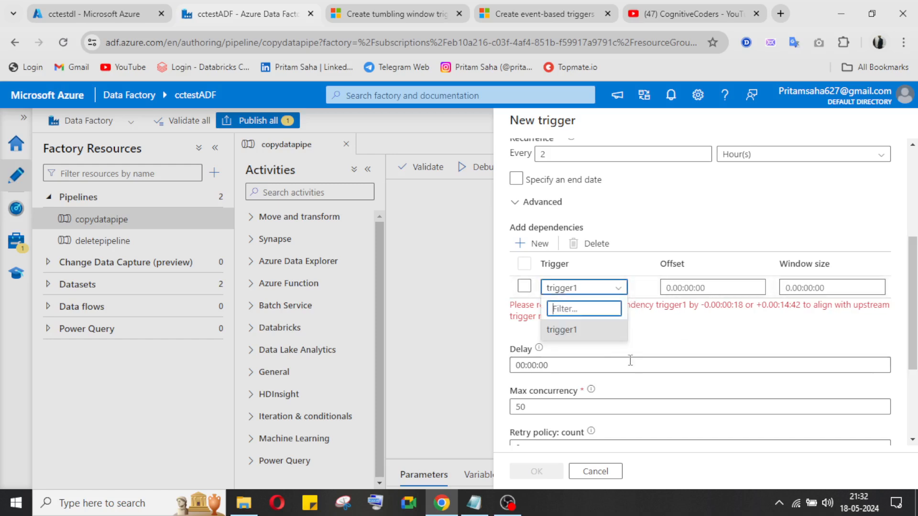
click(583, 336)
scroll(622, 332, up, 5)
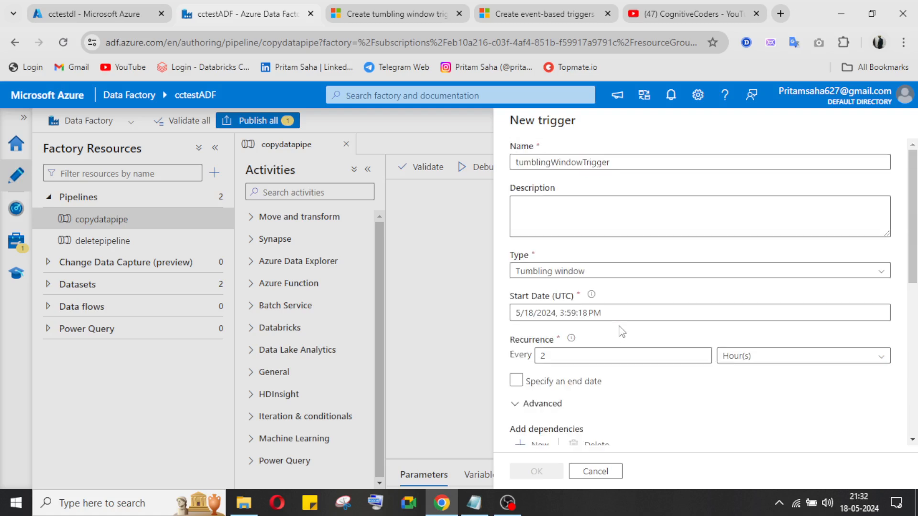
scroll(622, 335, down, 7)
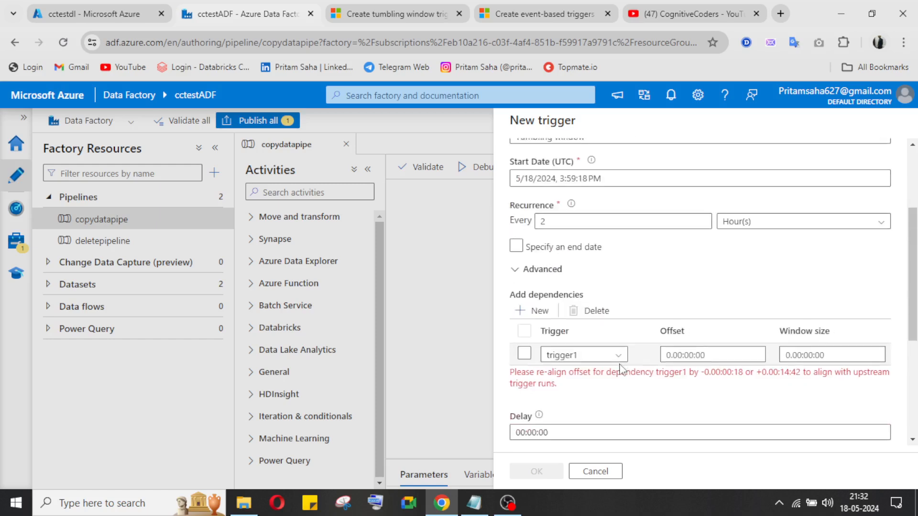
scroll(735, 286, up, 3)
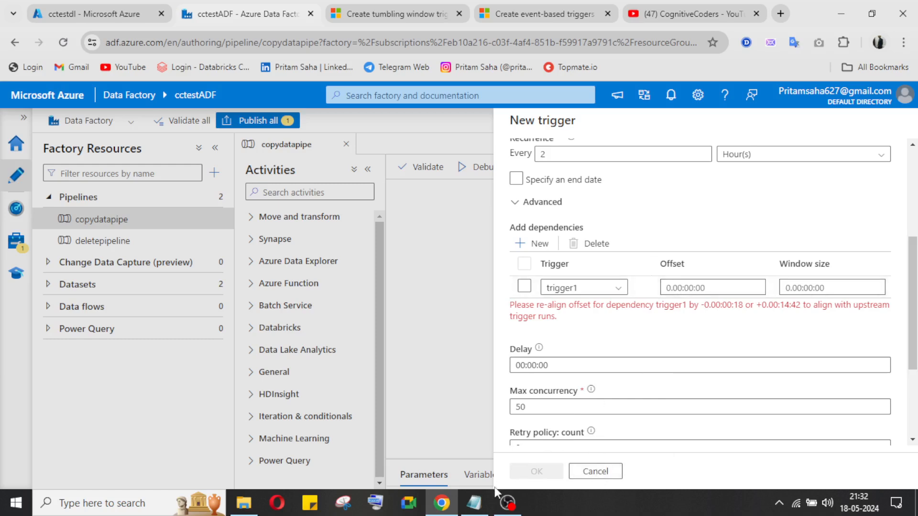
click(507, 503)
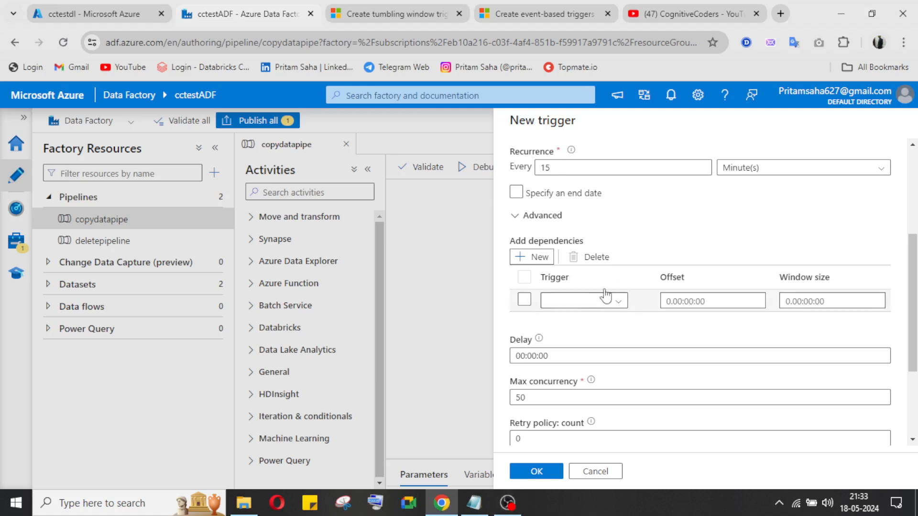
Set the tumbling window trigger's recurrence to every 1 hour.
scroll(647, 268, up, 4)
scroll(648, 269, down, 6)
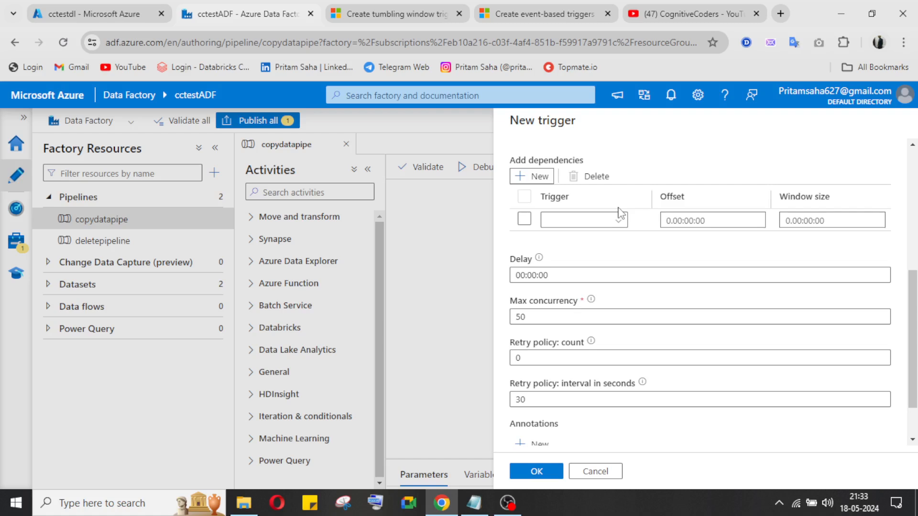
scroll(617, 217, up, 4)
click(579, 289)
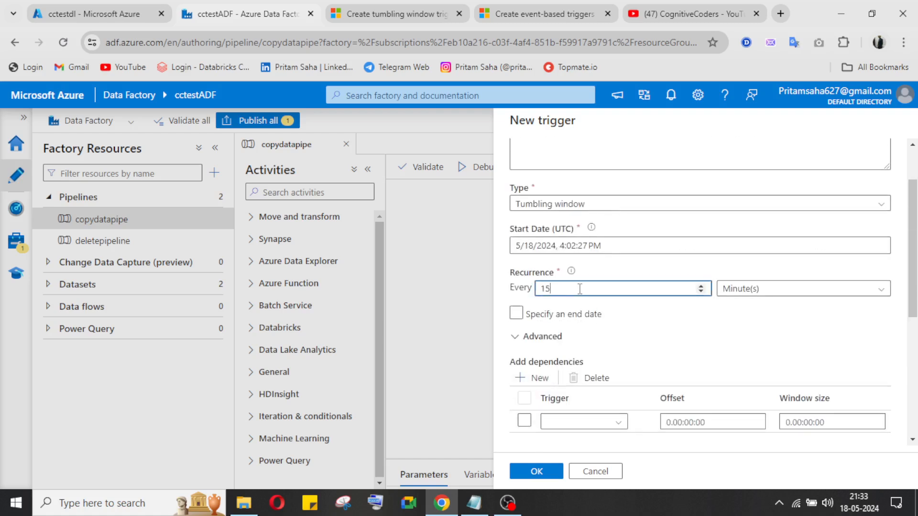
double_click(584, 288)
text(1)
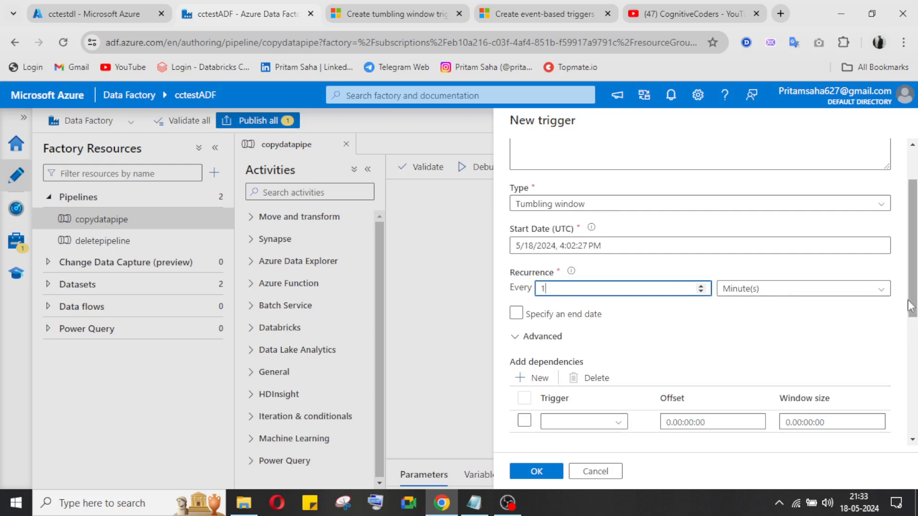
click(785, 289)
click(777, 328)
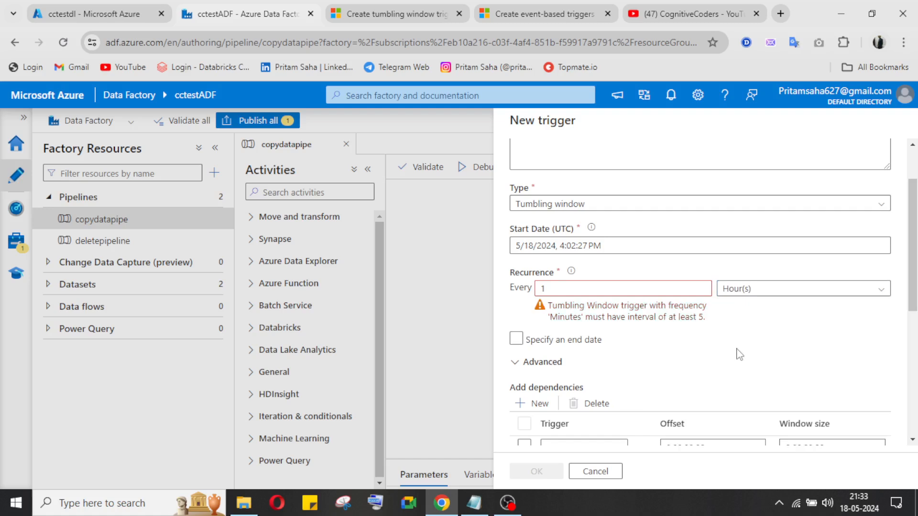
Set the trigger's start date to 5/18/2024, 2:00:00 PM UTC.
scroll(740, 315, down, 1)
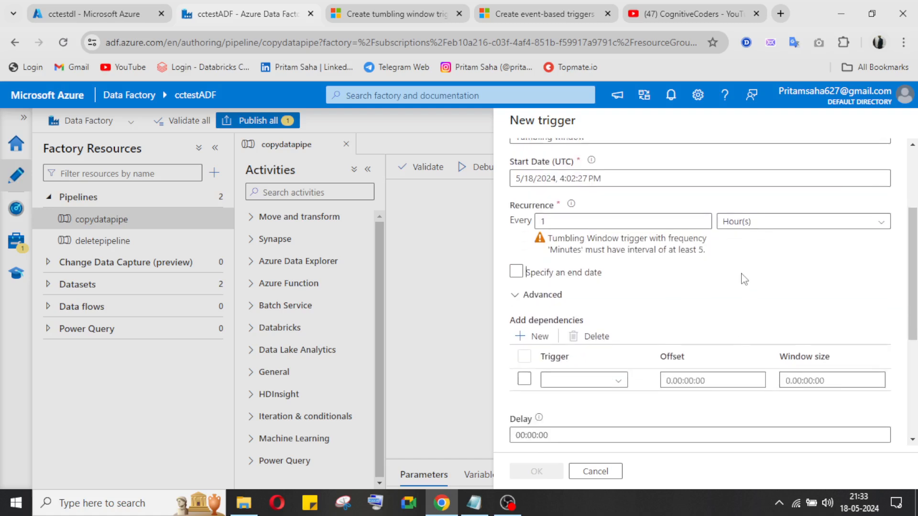
click(575, 179)
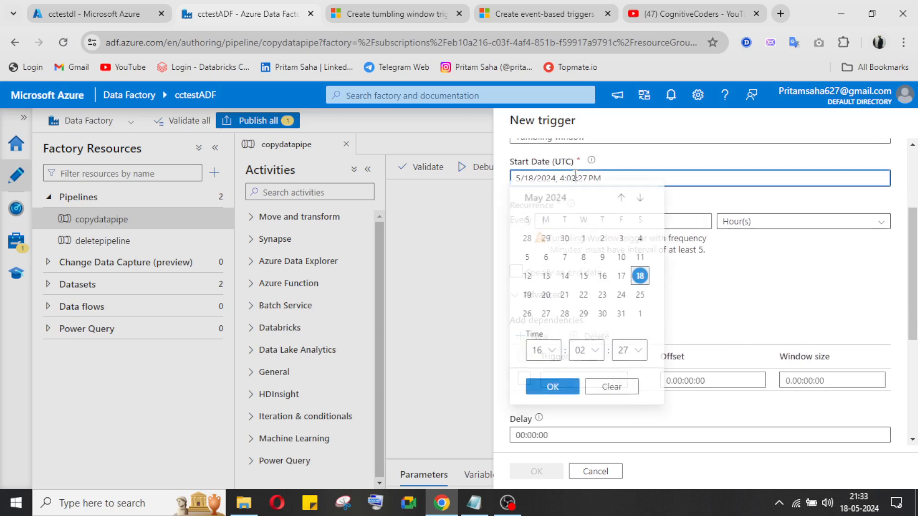
click(557, 360)
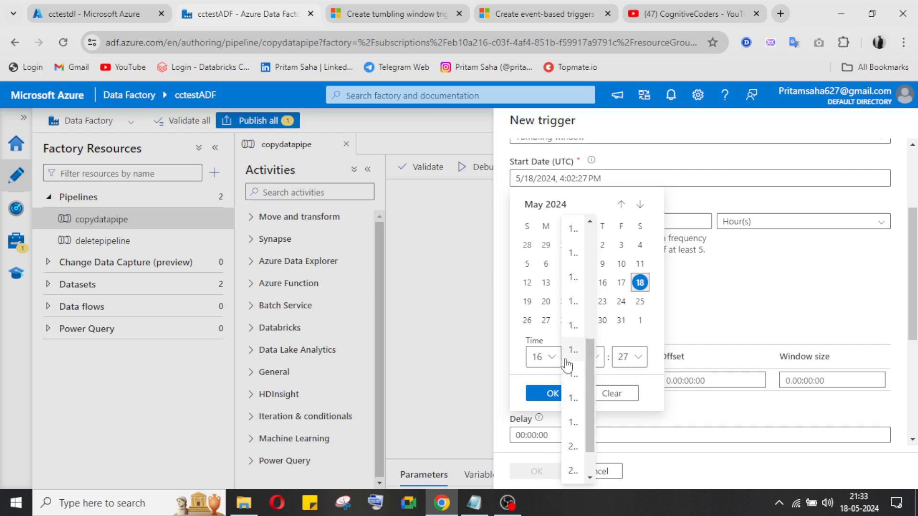
click(577, 306)
click(597, 354)
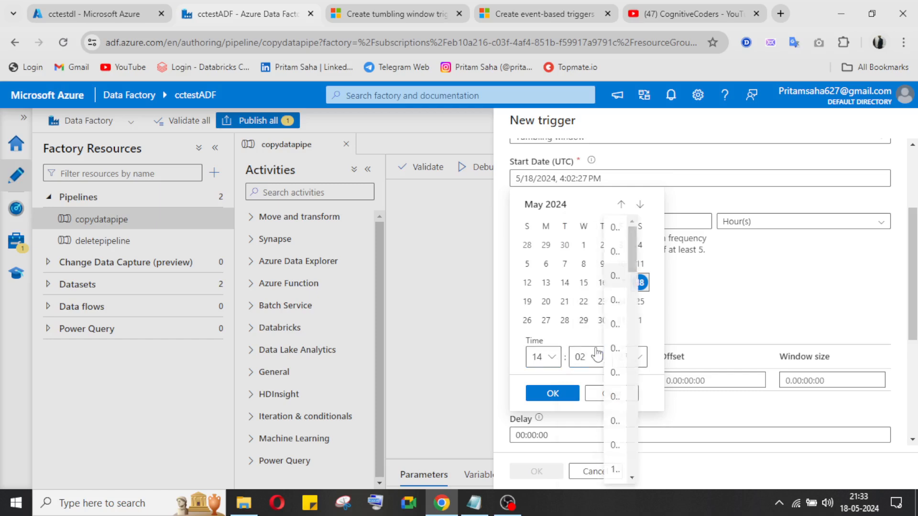
click(616, 229)
click(636, 357)
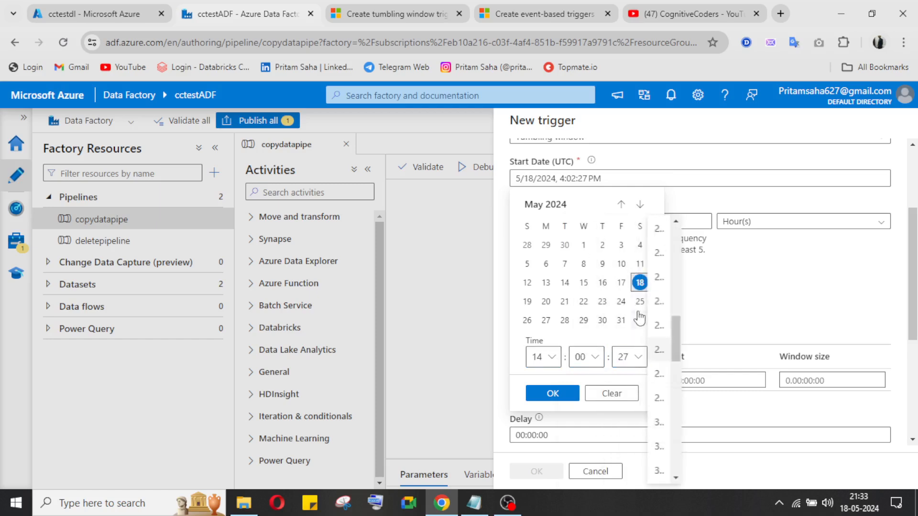
scroll(661, 246, up, 5)
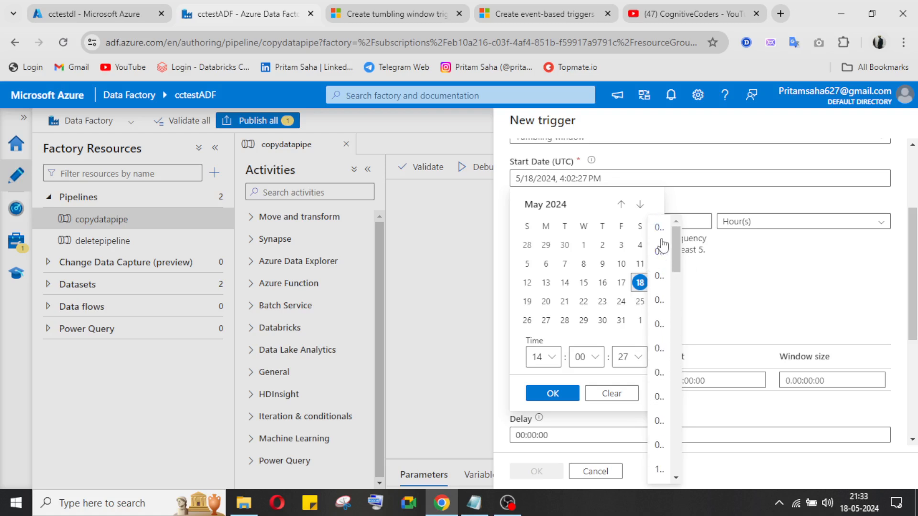
click(659, 228)
click(555, 397)
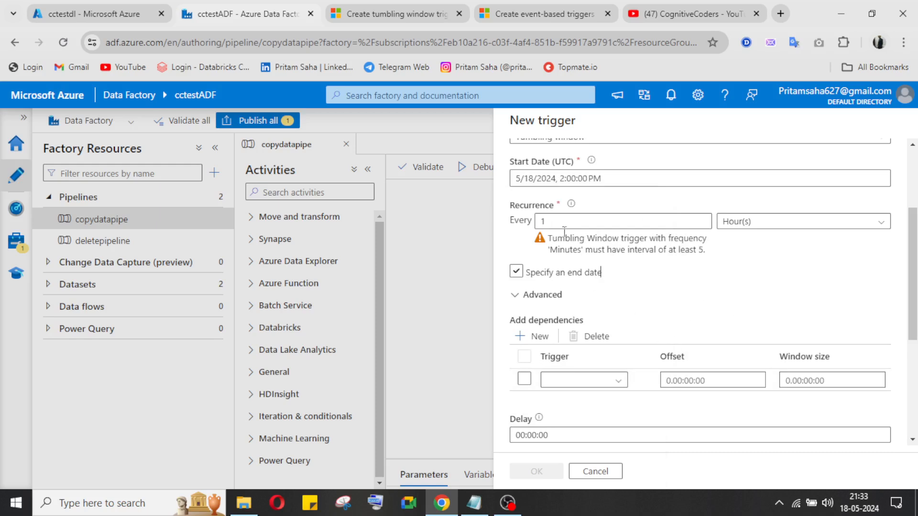
Specify an end date for the trigger and set it to 5/19/2024, 10:00:00 PM UTC.
scroll(561, 234, down, 2)
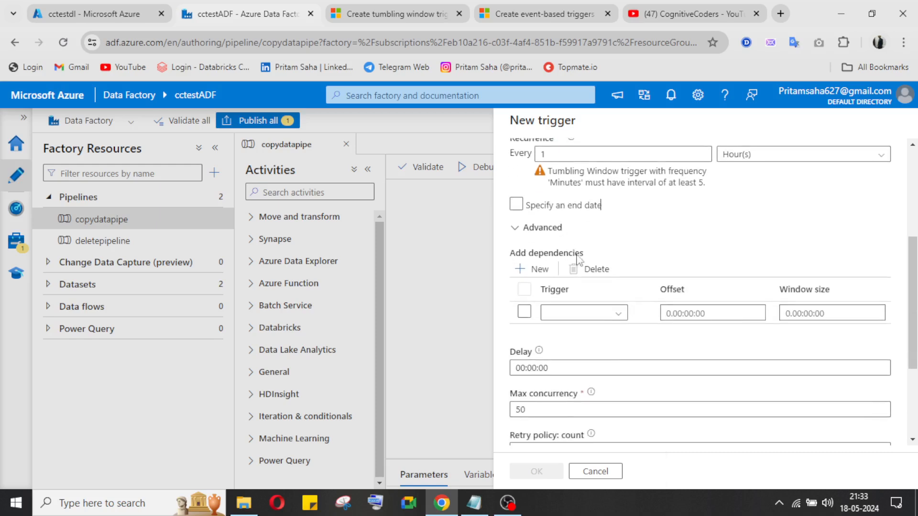
scroll(528, 230, up, 1)
click(526, 273)
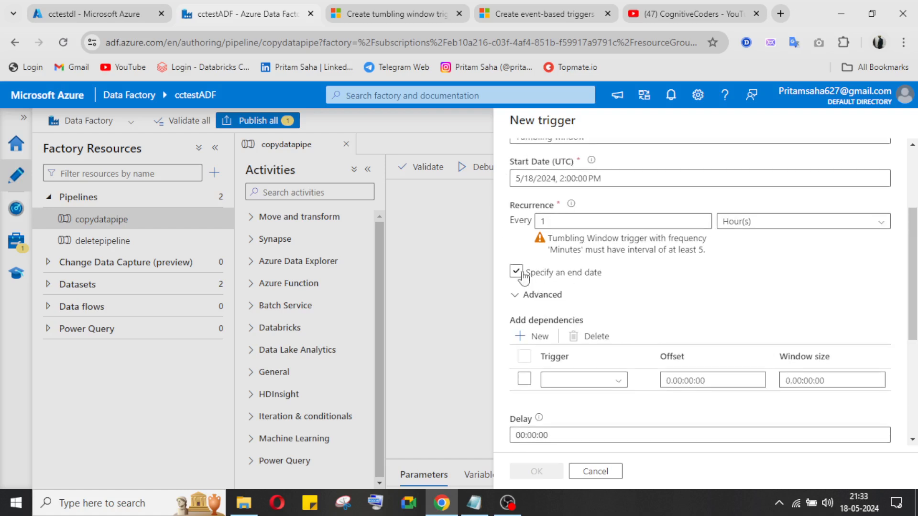
click(583, 313)
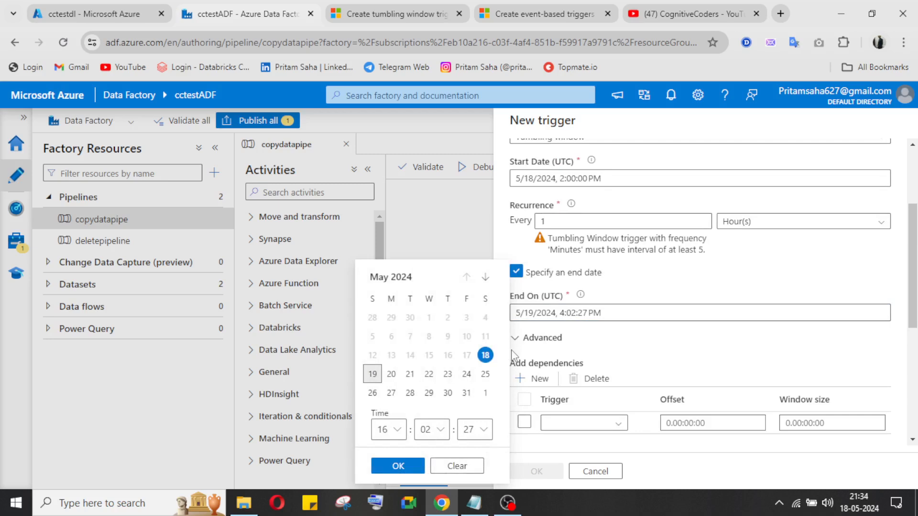
click(485, 355)
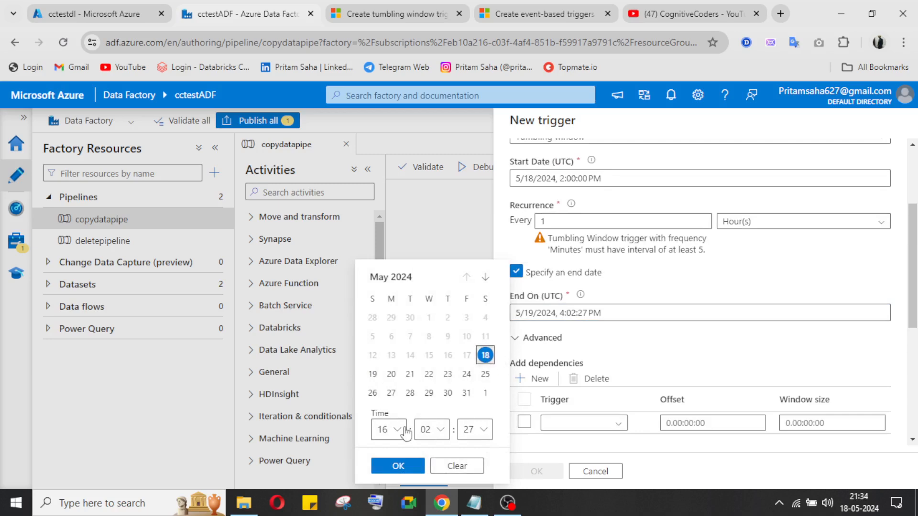
click(400, 433)
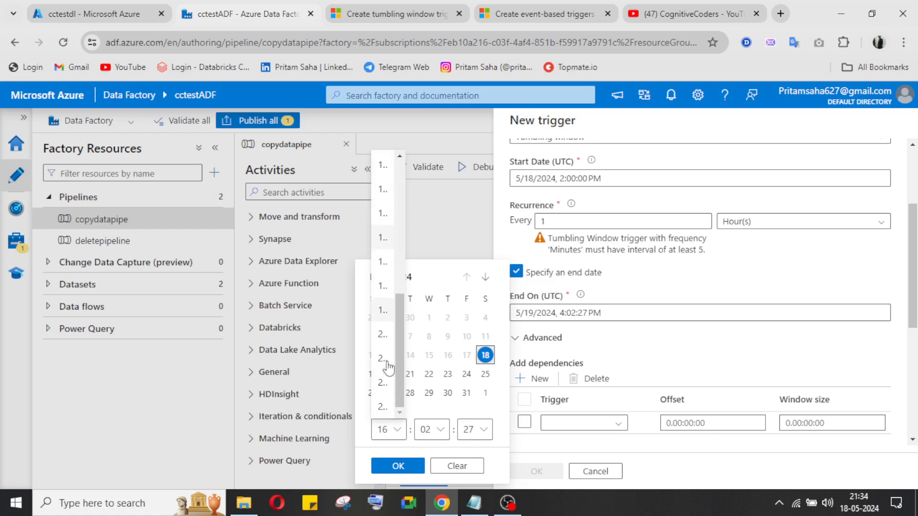
click(385, 339)
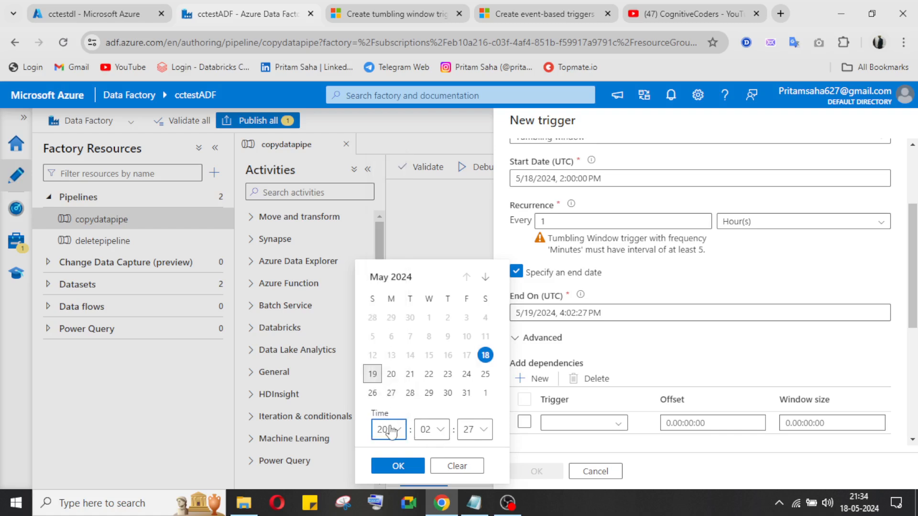
click(391, 429)
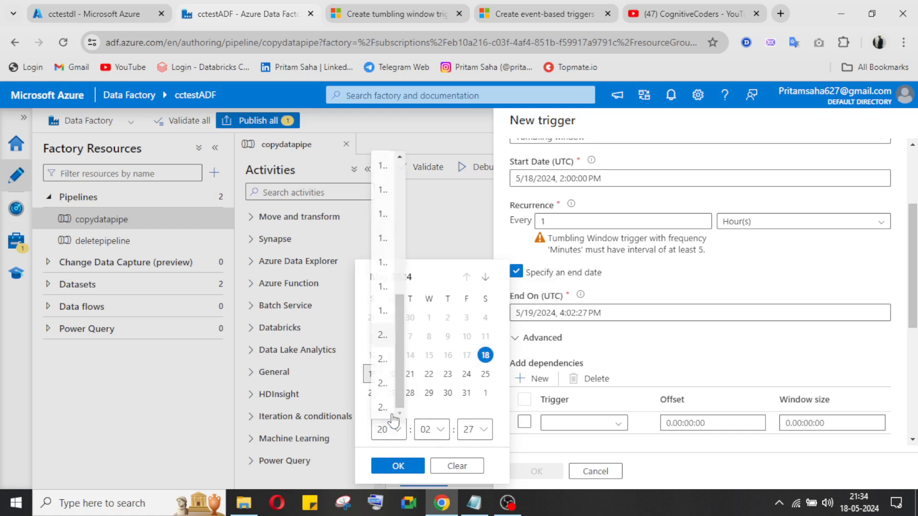
click(383, 383)
click(441, 430)
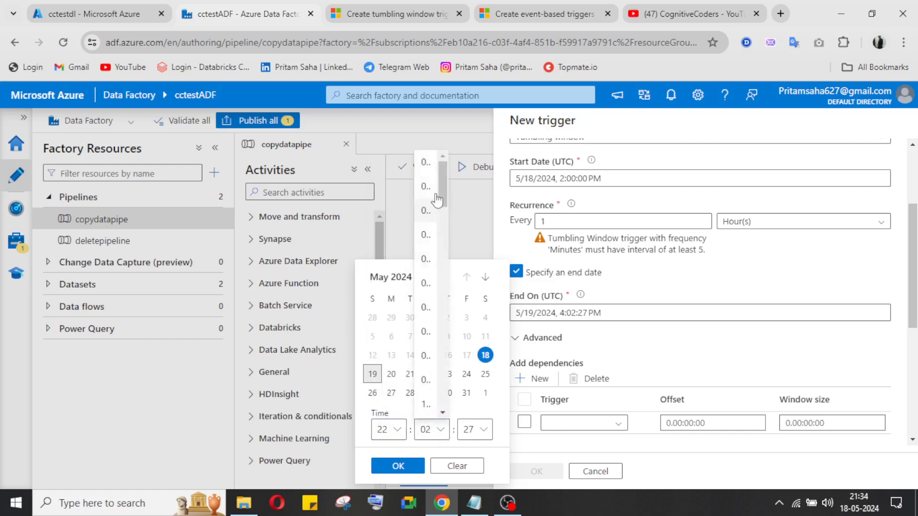
click(424, 162)
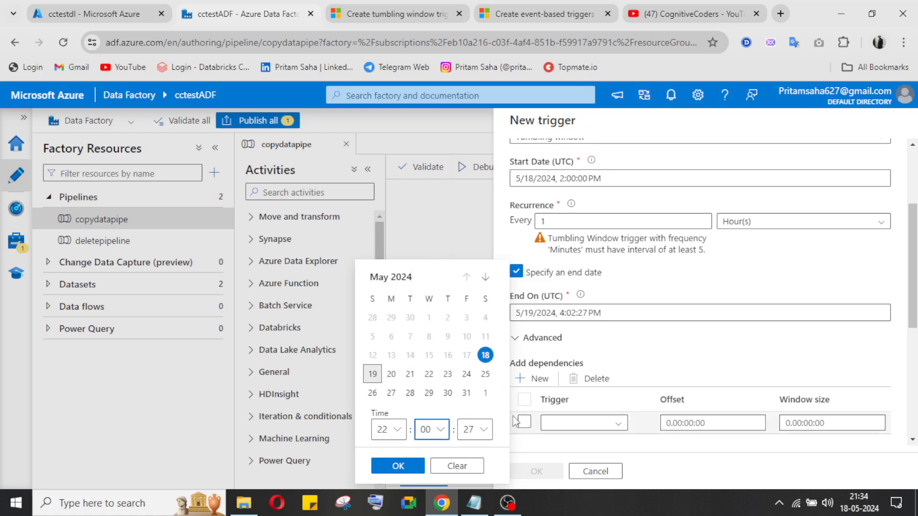
click(473, 429)
scroll(469, 287, up, 10)
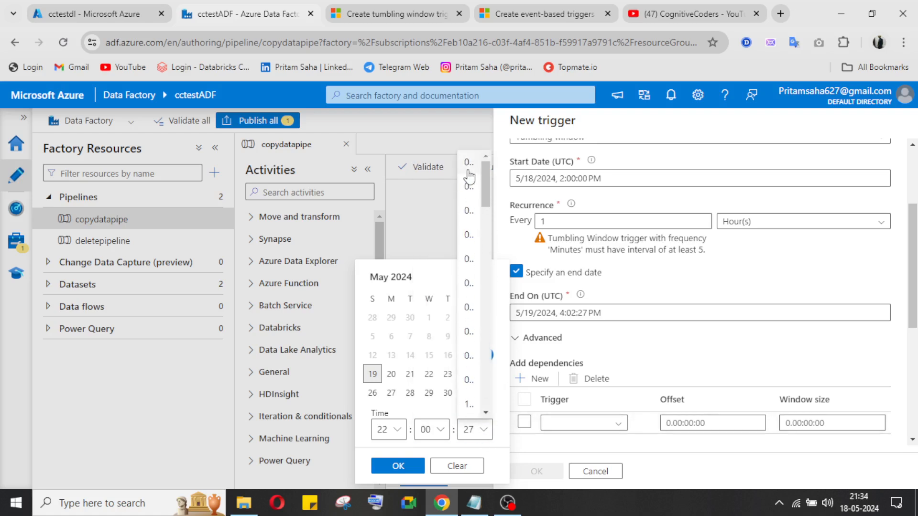
click(468, 167)
click(397, 466)
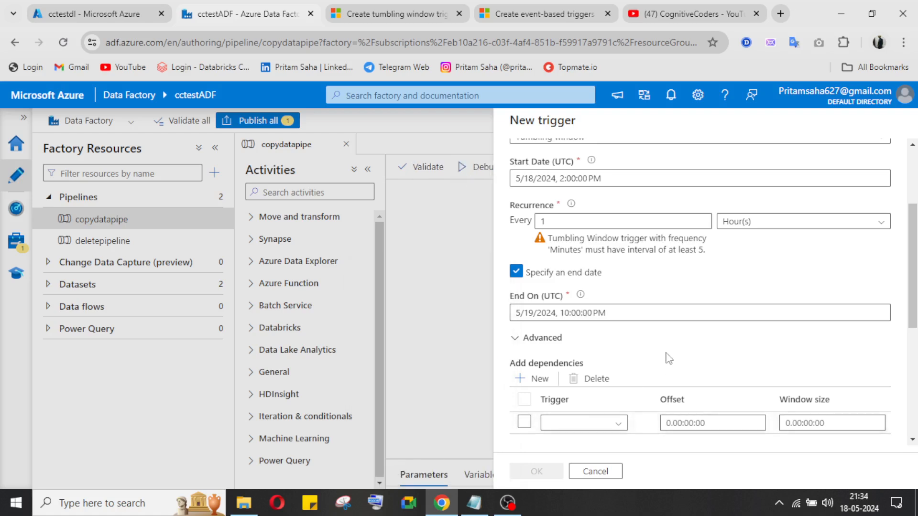
Select trigger1 for the empty dependency row, leaving its offset and window size blank.
scroll(566, 325, down, 2)
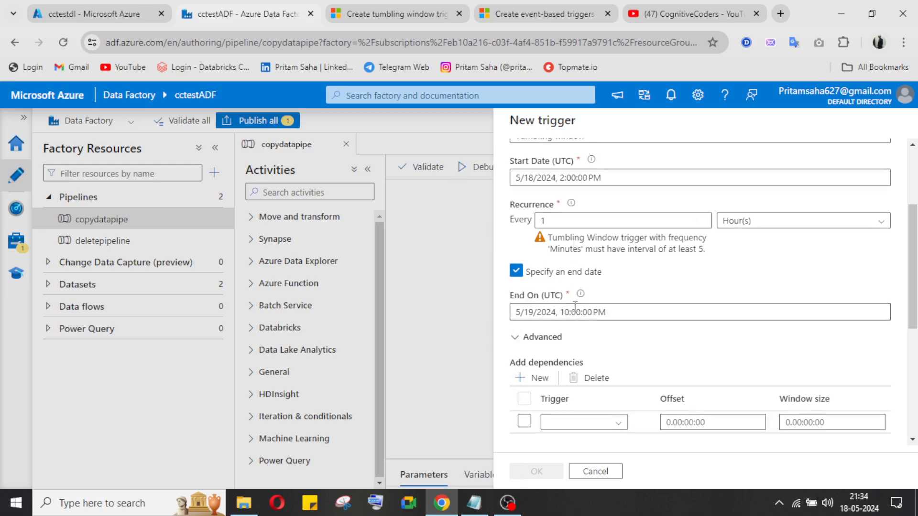
scroll(622, 306, up, 3)
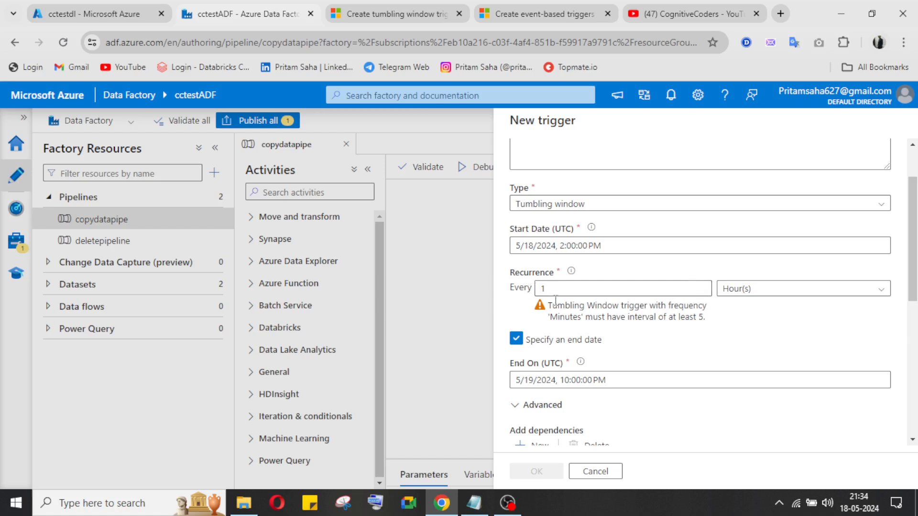
scroll(584, 306, down, 4)
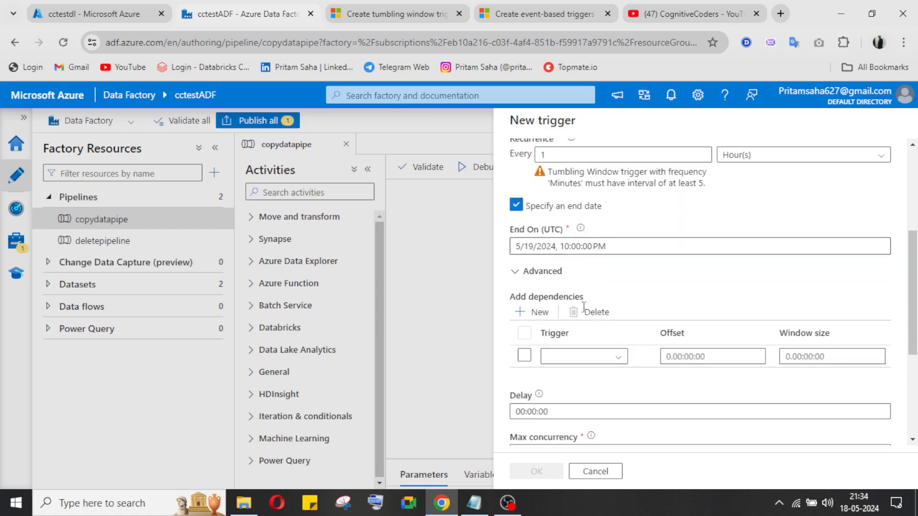
scroll(598, 344, down, 2)
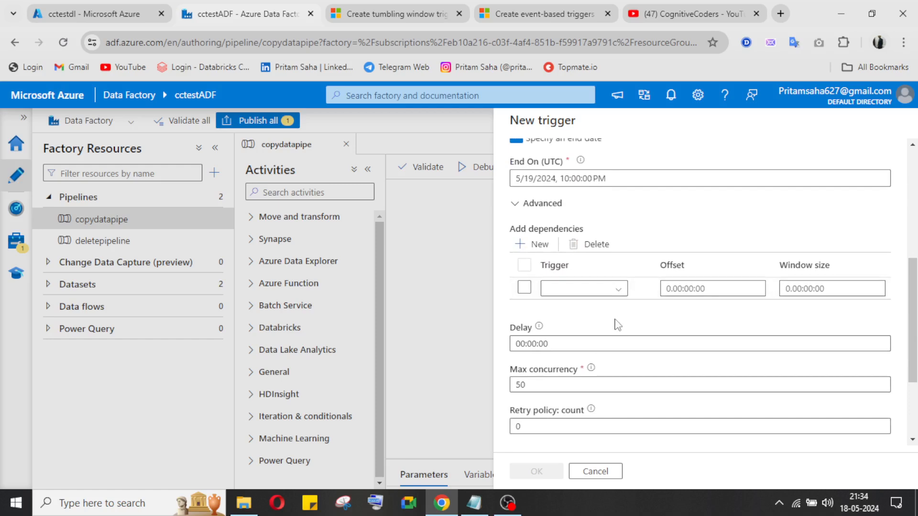
click(607, 289)
click(562, 329)
click(691, 285)
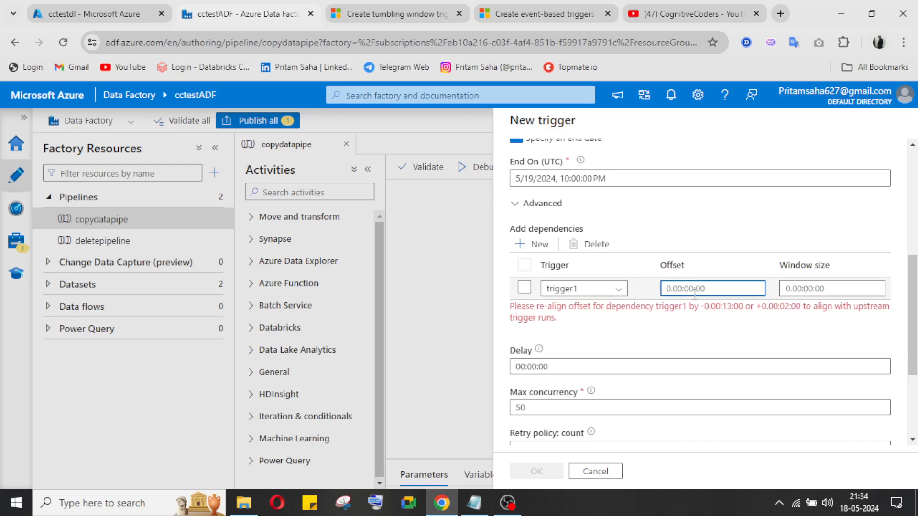
click(836, 289)
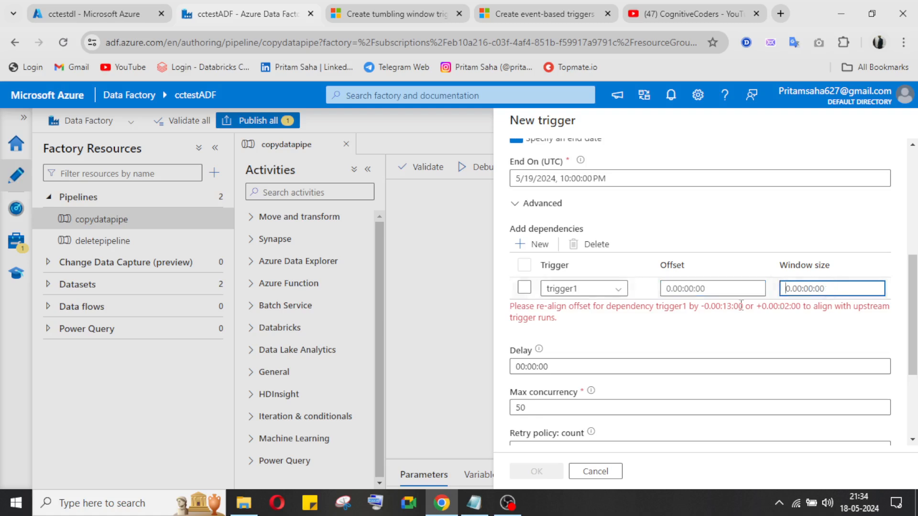
Switch to the Microsoft Learn article on tumbling window trigger dependencies and examine the dependency offset and dependency size illustrations.
click(408, 20)
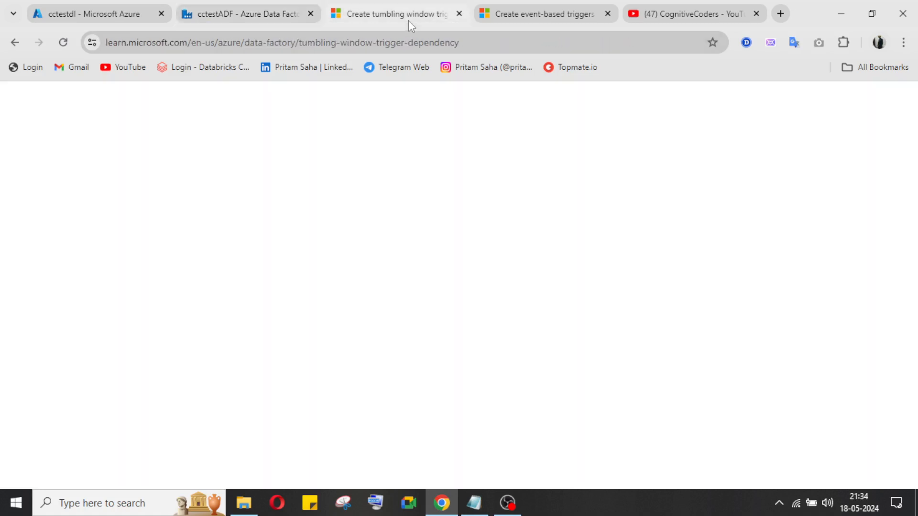
scroll(396, 231, down, 20)
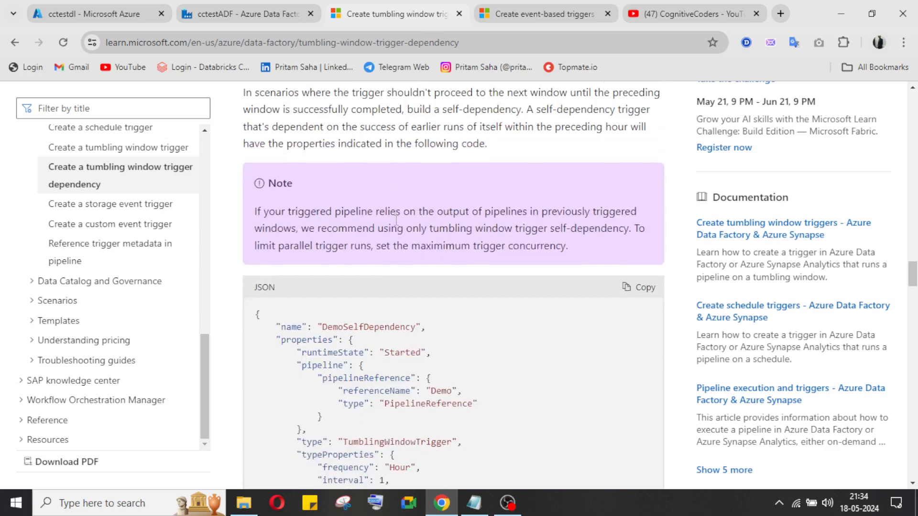
scroll(396, 220, down, 7)
scroll(396, 222, up, 3)
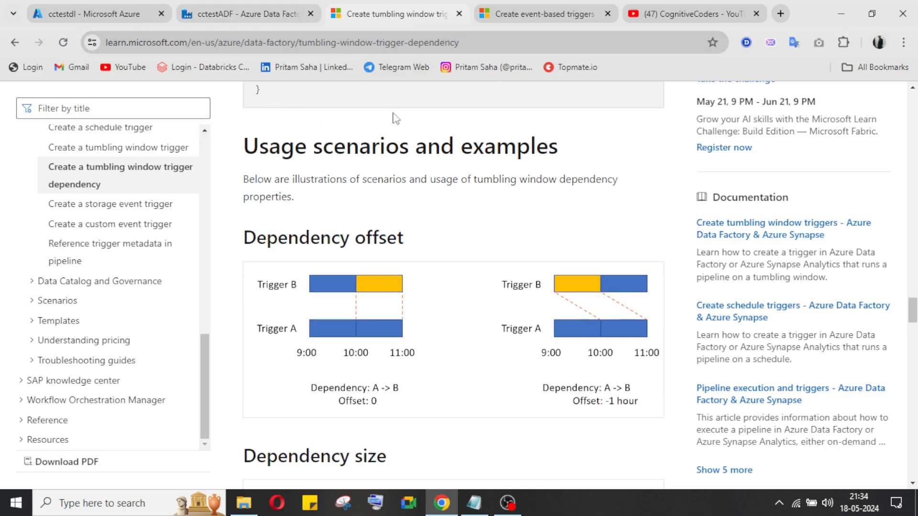
scroll(433, 272, down, 1)
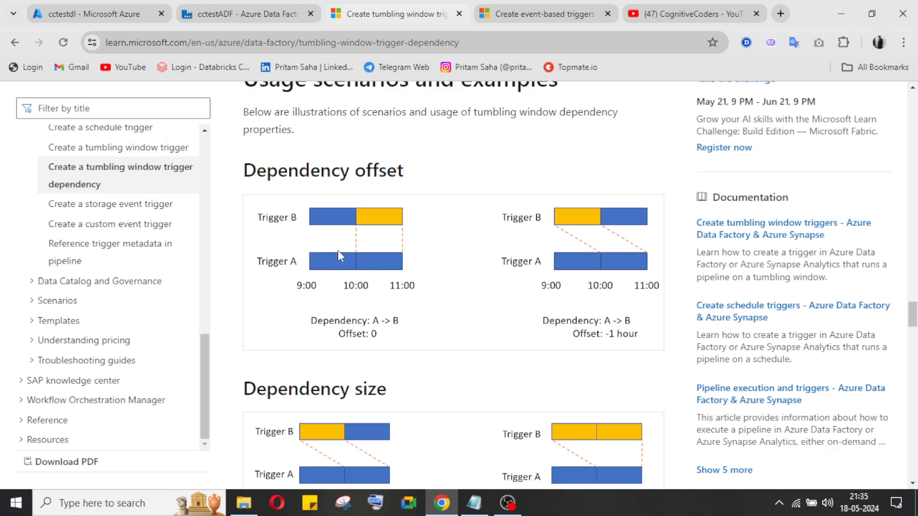
scroll(381, 247, down, 3)
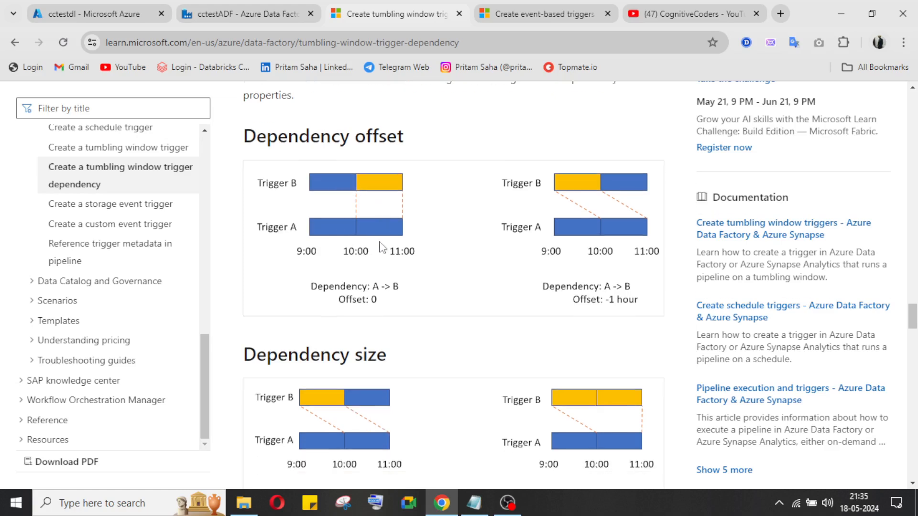
scroll(381, 247, up, 3)
click(508, 503)
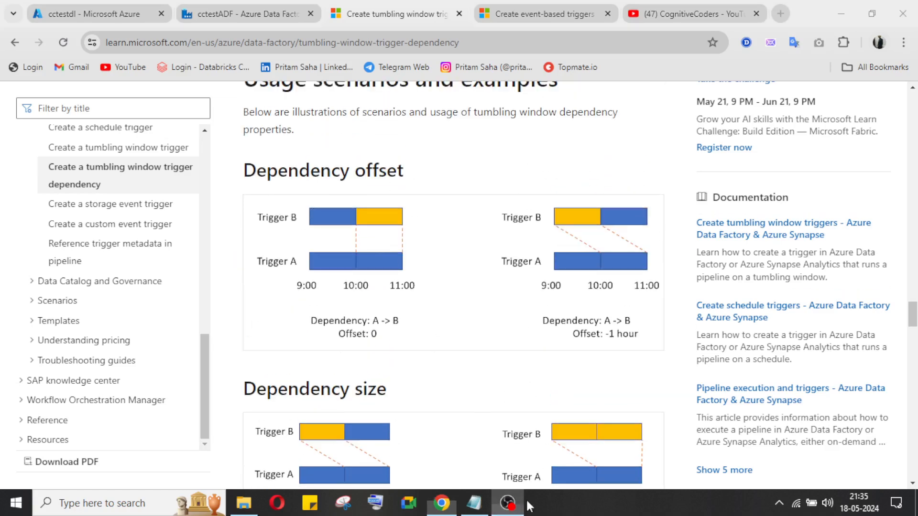
click(509, 507)
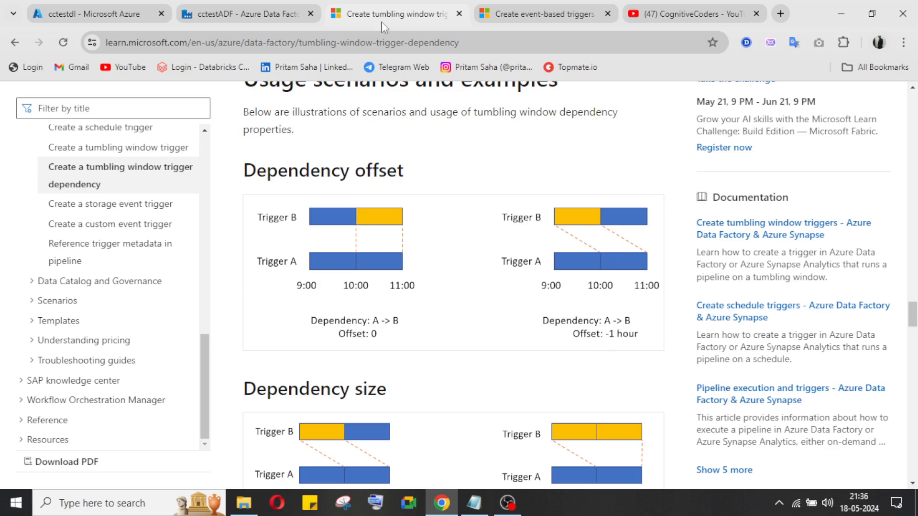
click(257, 7)
click(696, 289)
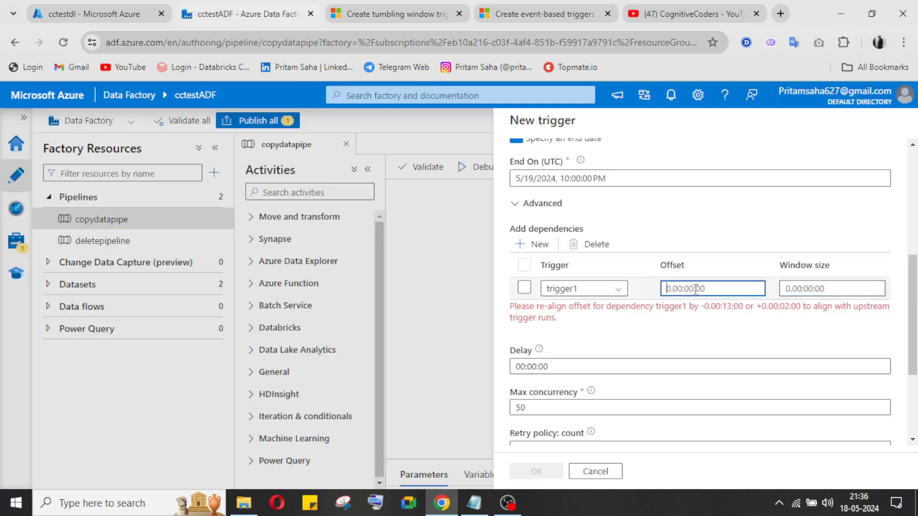
text(1)
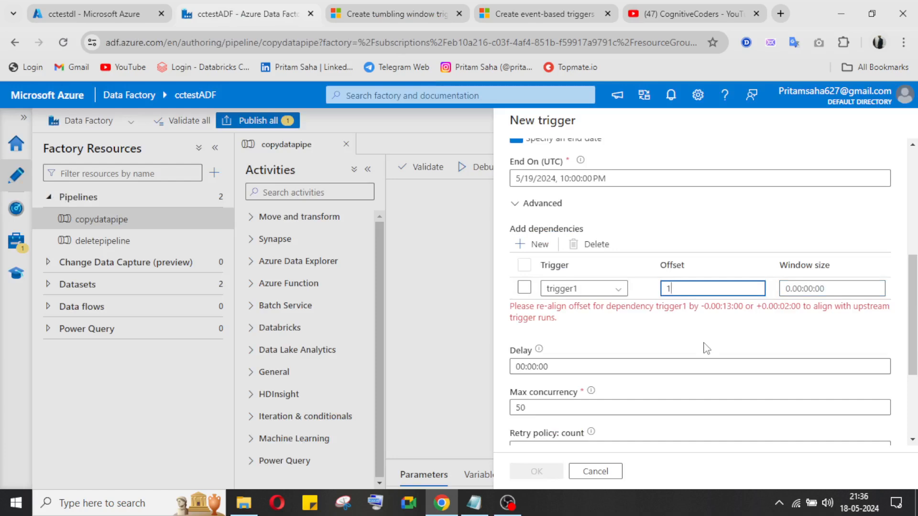
key(BackSpace)
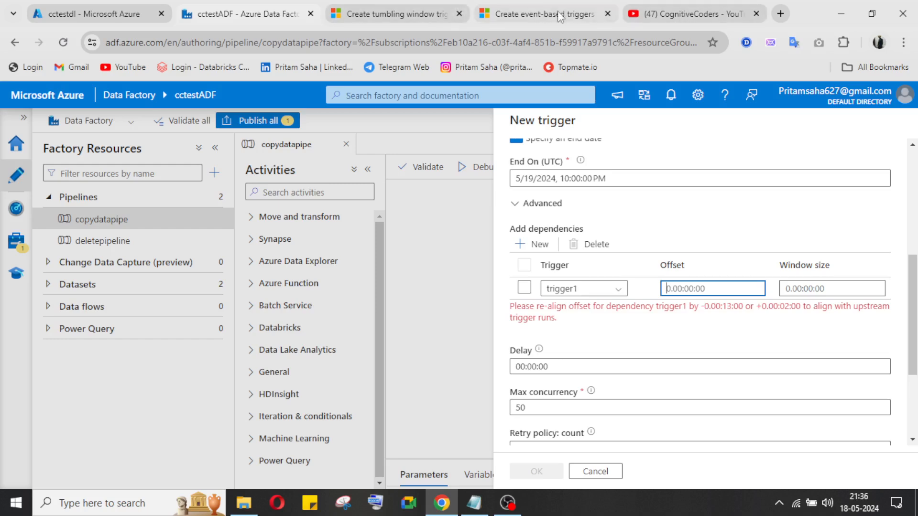
Recheck the dependency offset illustrations in the Microsoft Learn article and enter 0 as the offset of the trigger1 dependency.
click(541, 8)
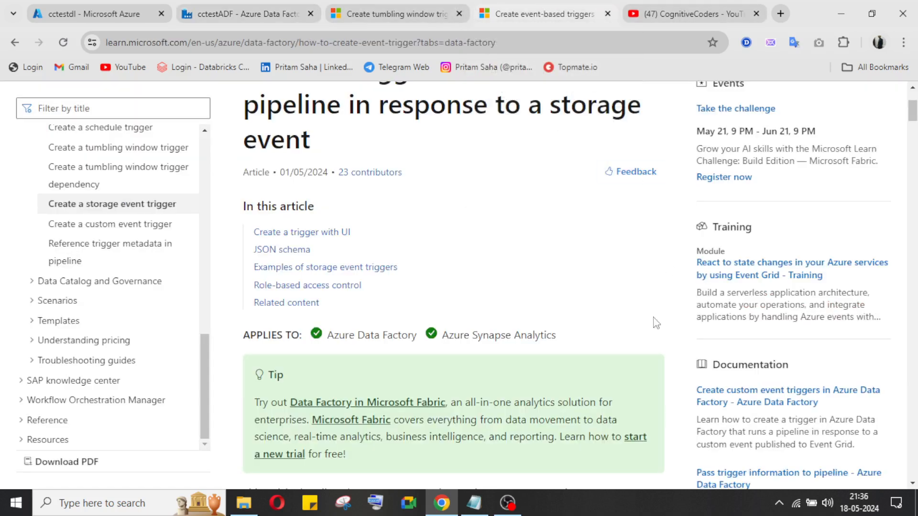
click(411, 15)
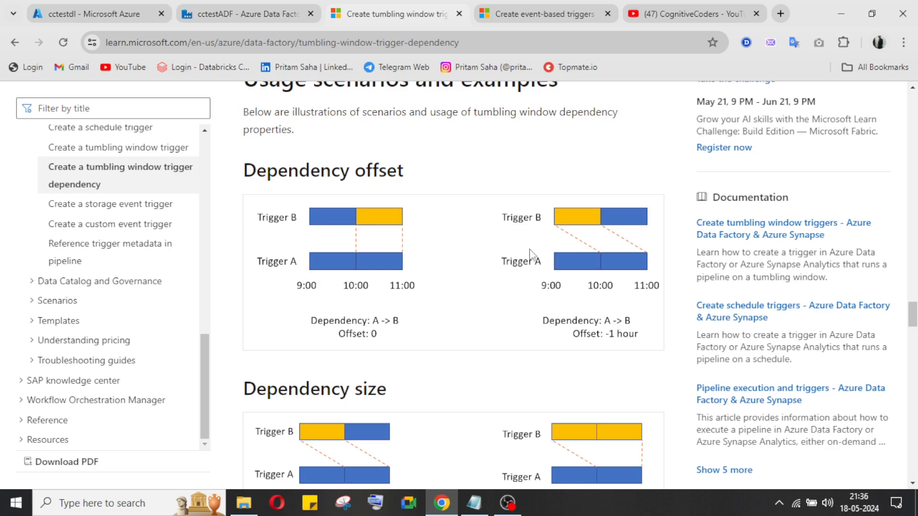
click(507, 503)
click(260, 8)
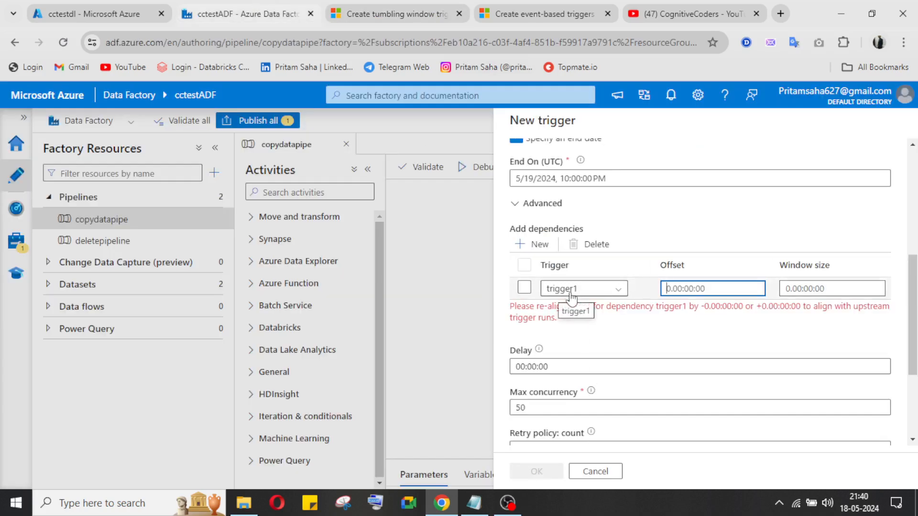
click(524, 288)
click(525, 288)
key(ctrl+a)
text(0)
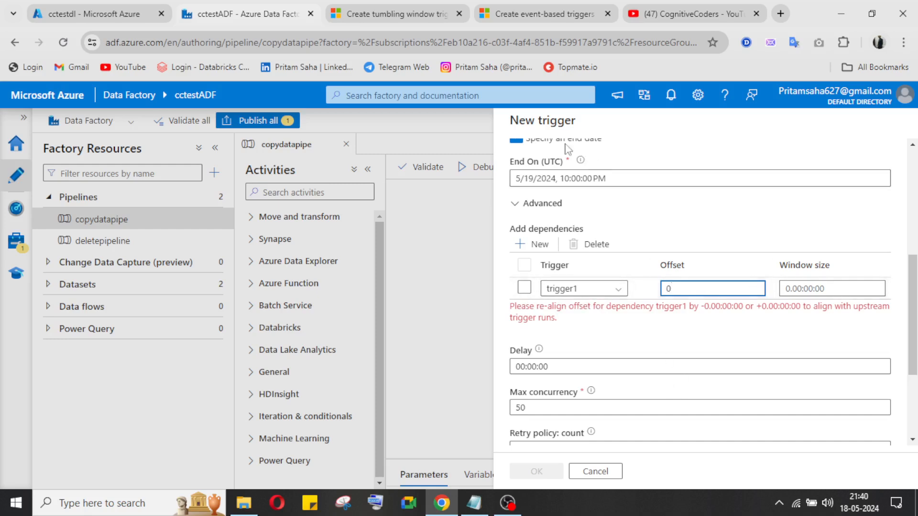
Compare the two dependency offset illustrations in the Microsoft Learn article and change the trigger1 dependency's offset to -1.
click(423, 14)
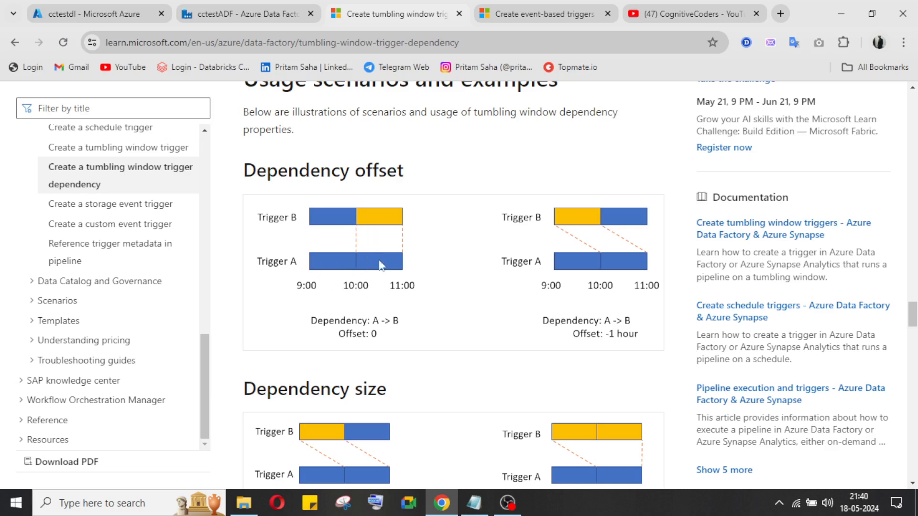
click(268, 14)
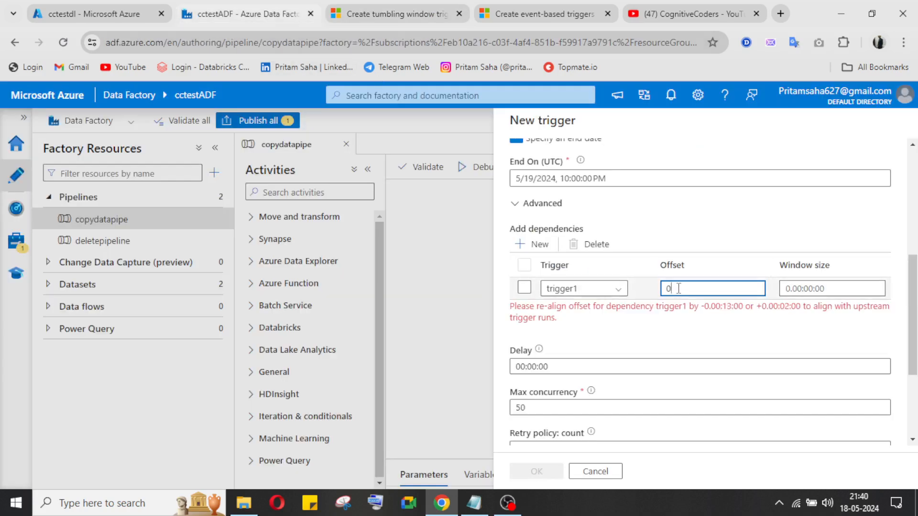
text(-2)
click(362, 13)
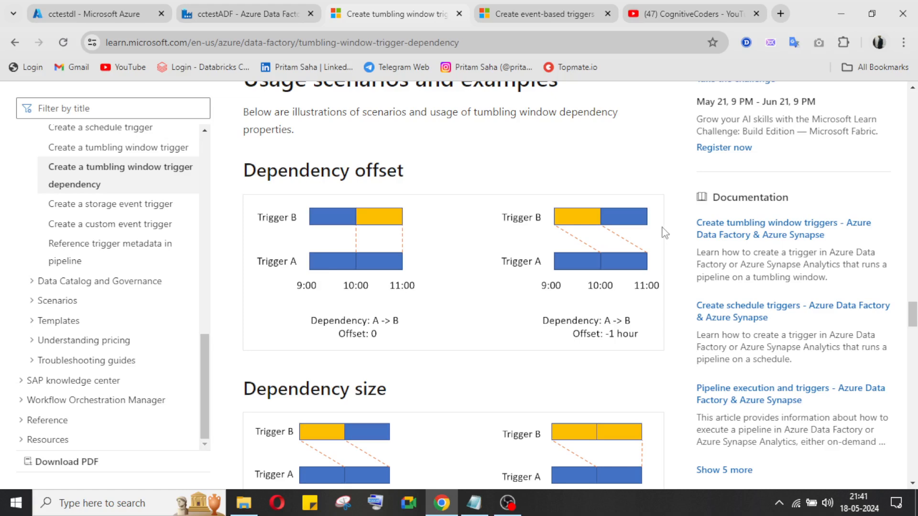
click(249, 14)
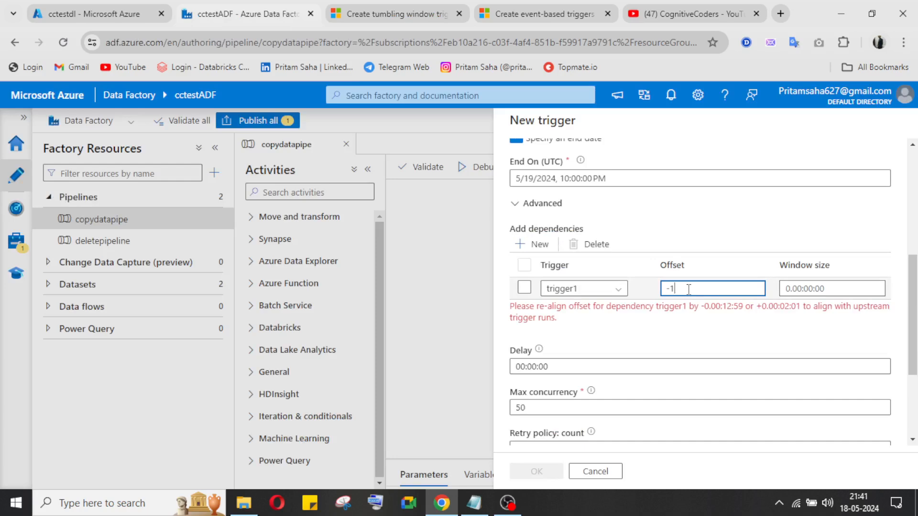
click(433, 14)
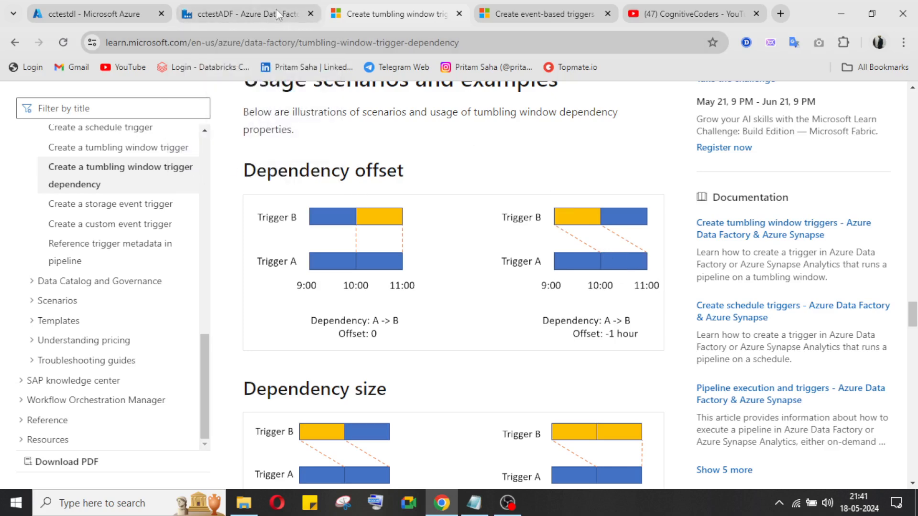
click(231, 13)
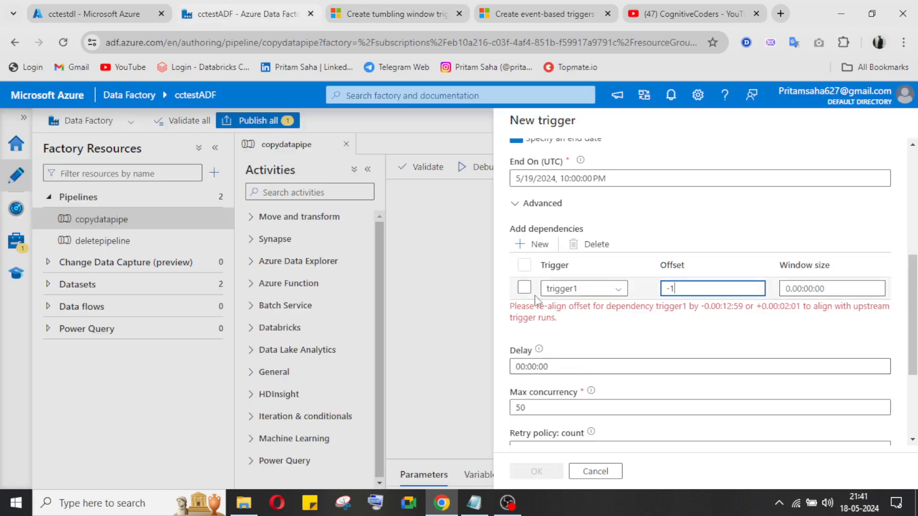
Add a second dependency row, look through the triggers it offers, and delete the empty row.
click(531, 245)
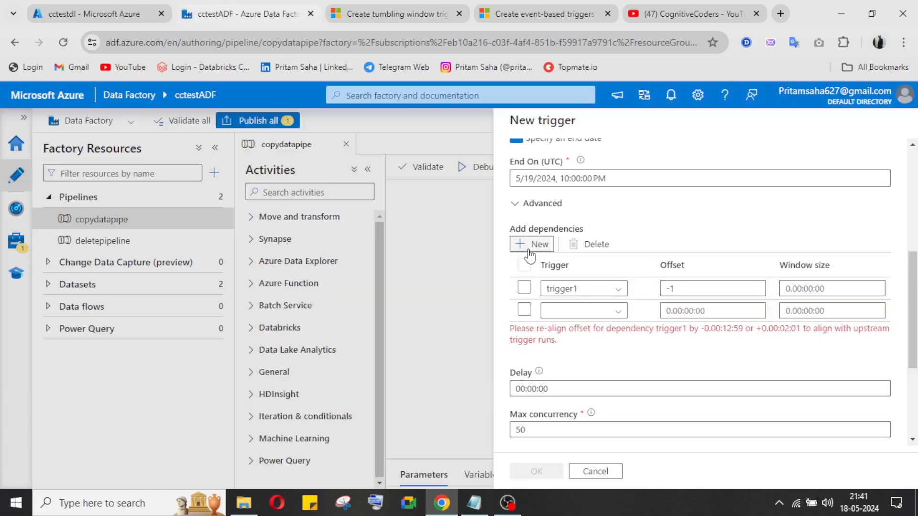
click(621, 311)
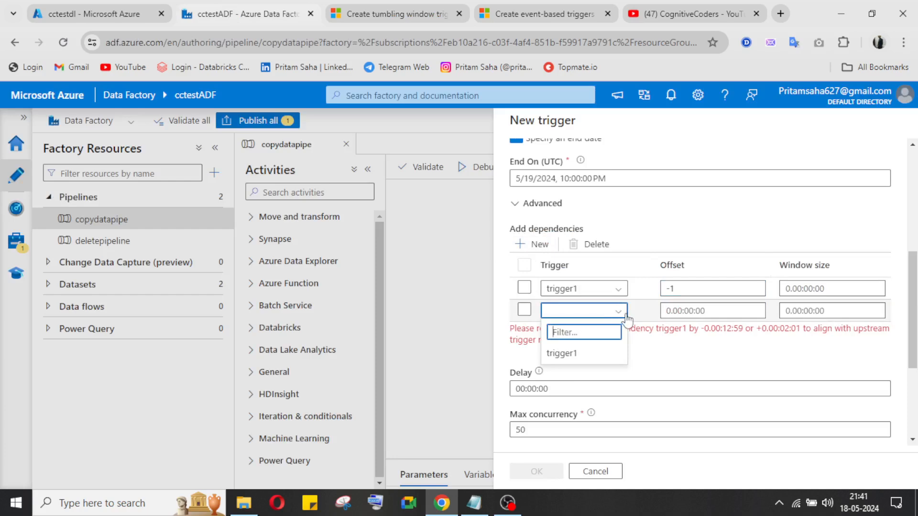
click(525, 311)
click(525, 312)
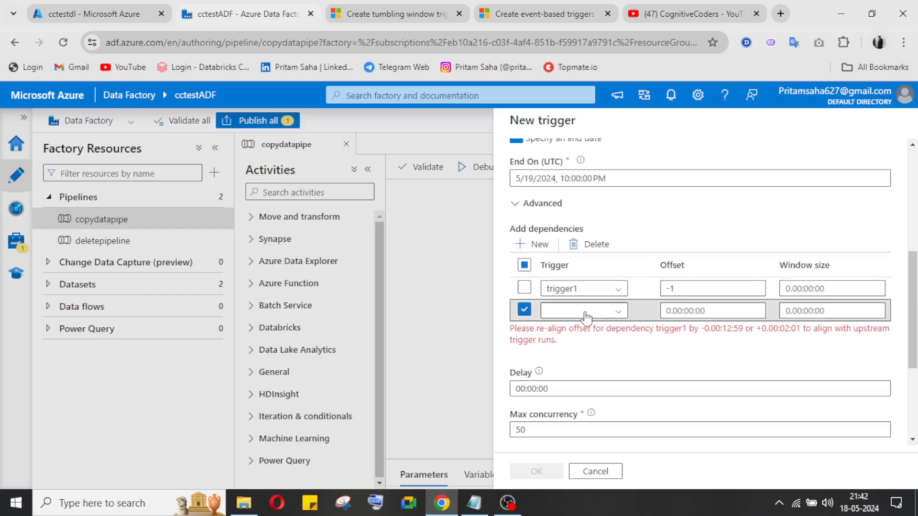
click(524, 310)
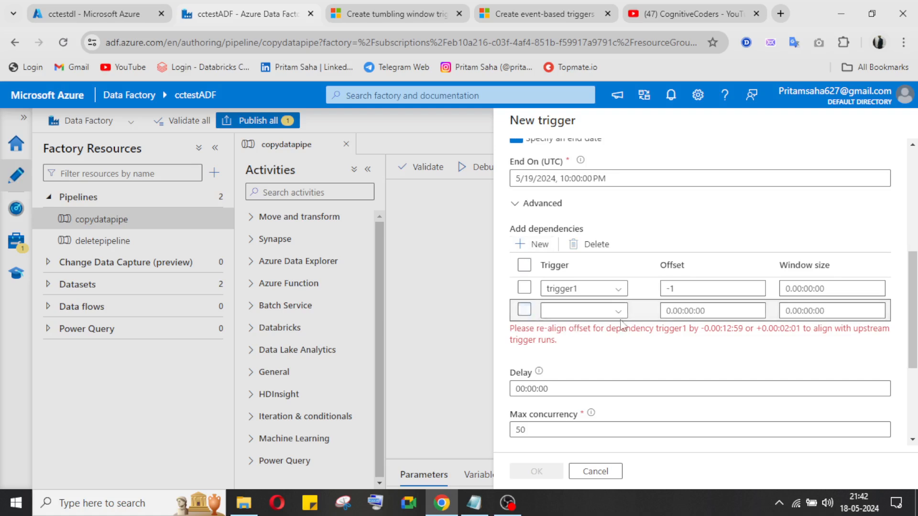
click(618, 311)
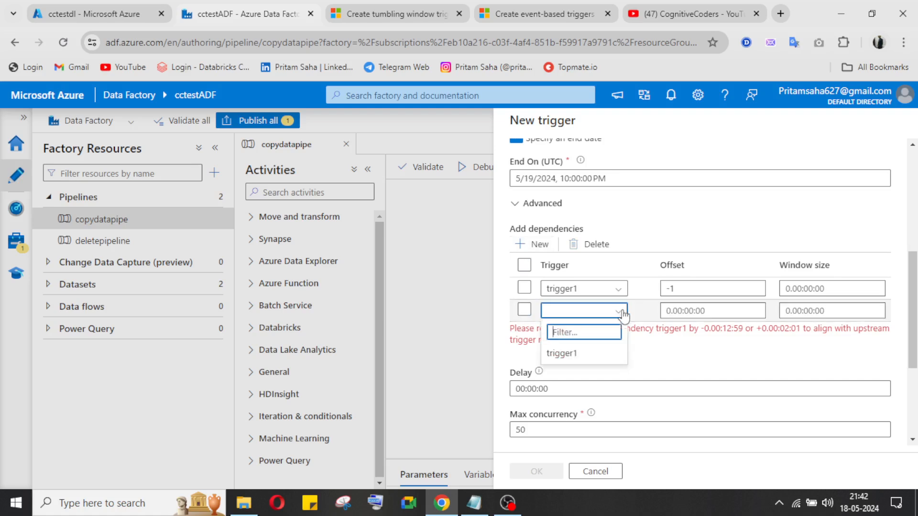
click(525, 310)
click(591, 245)
Try an offset of -1.00:00:00 for the trigger1 dependency and clear the offset value.
scroll(622, 334, down, 4)
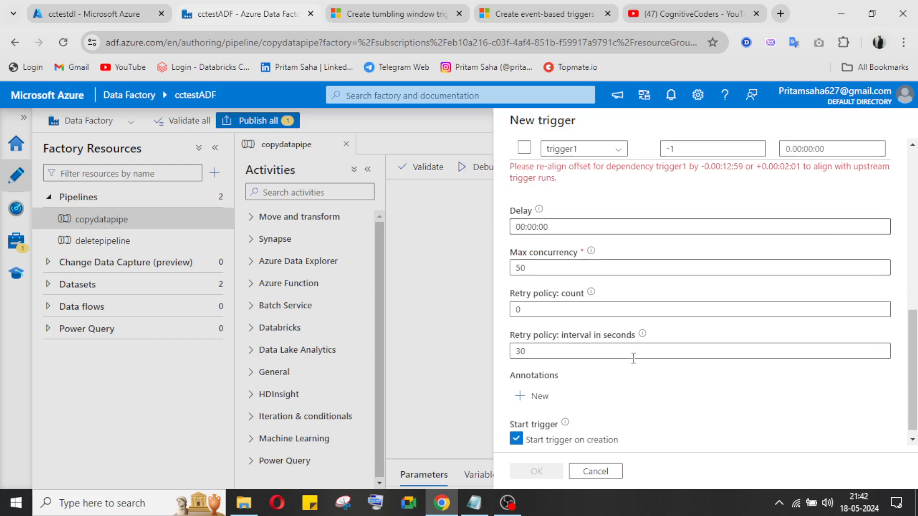
scroll(633, 359, up, 4)
click(702, 277)
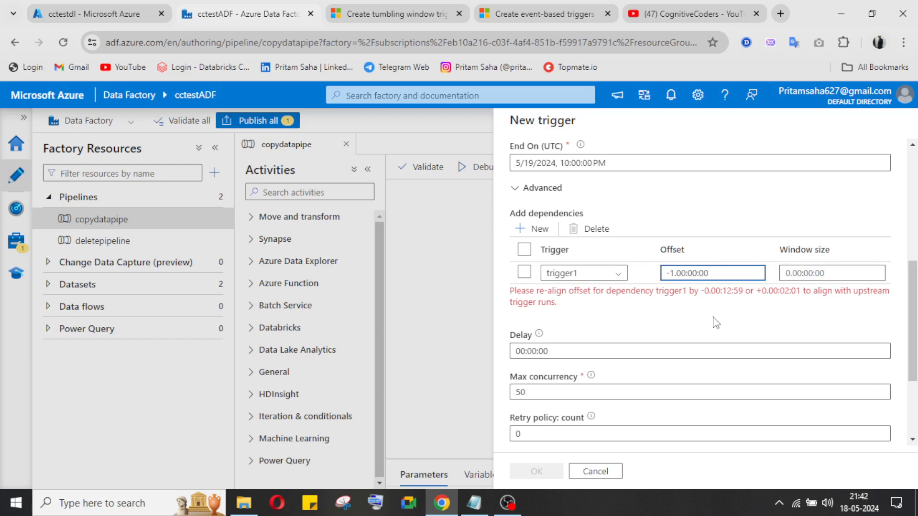
key(BackSpace)
key(BackSpace)
key(BackSpace)
key(BackSpace)
key(BackSpace)
key(BackSpace)
key(BackSpace)
key(BackSpace)
key(BackSpace)
key(BackSpace)
Set the tumbling window trigger's delay to 00:01:00.
click(530, 349)
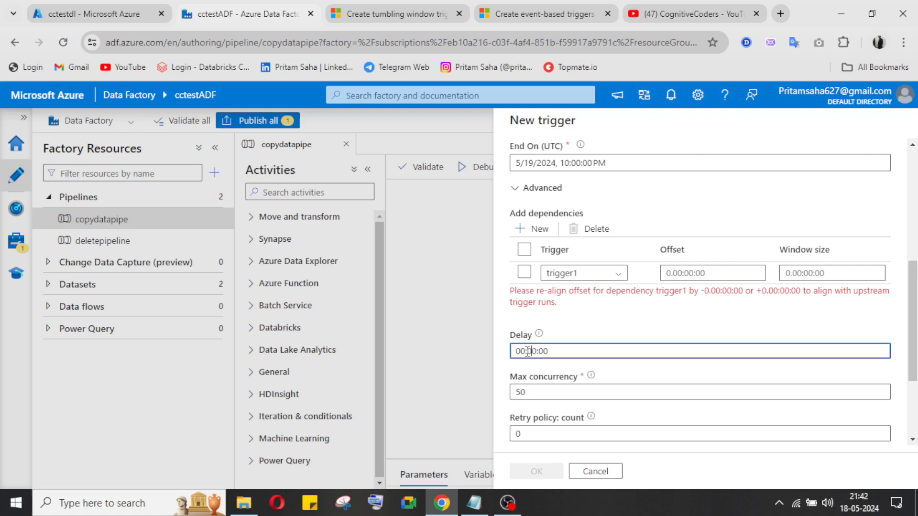
scroll(600, 225, up, 4)
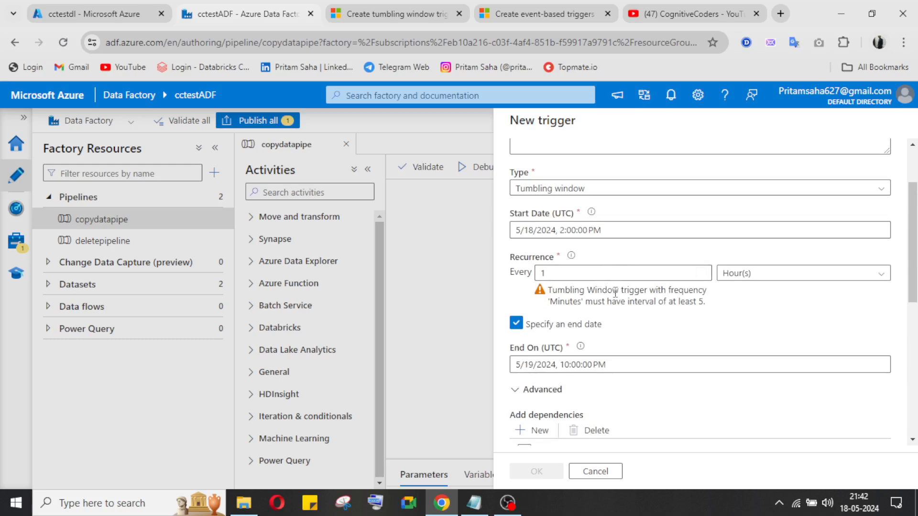
scroll(616, 293, up, 3)
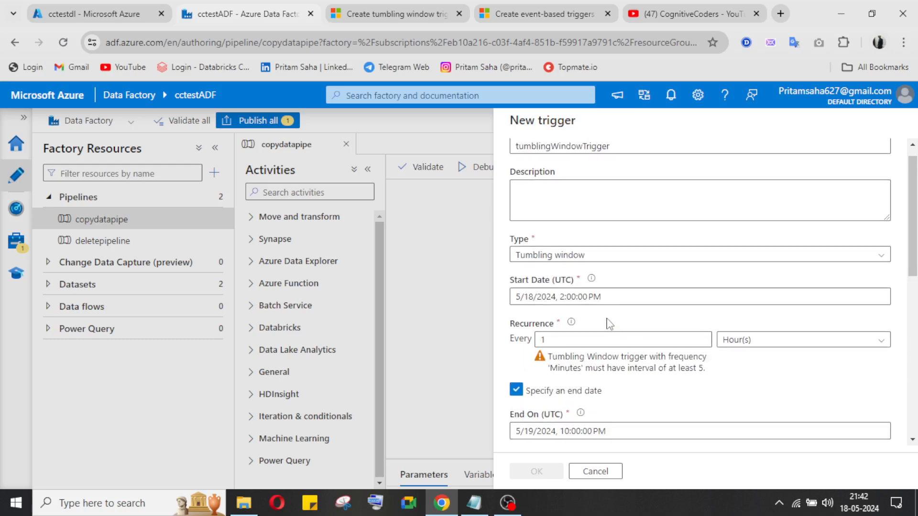
scroll(608, 322, down, 2)
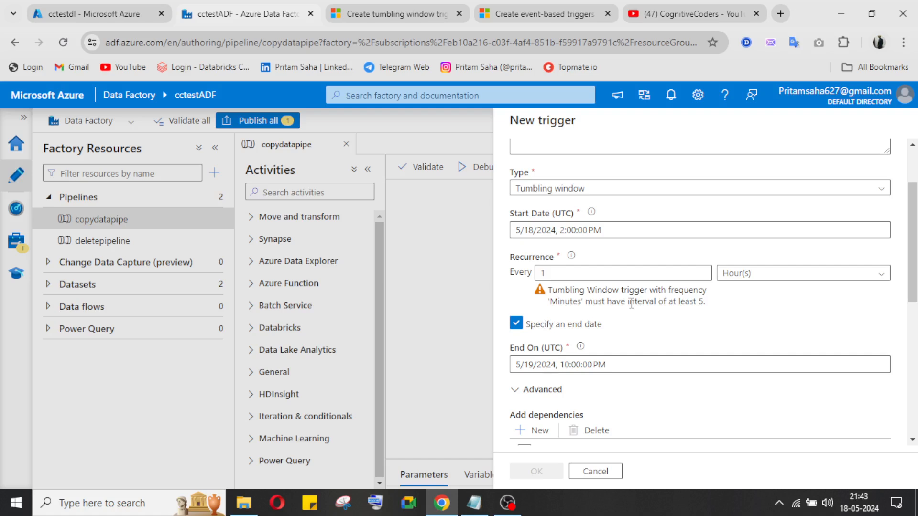
scroll(613, 260, down, 6)
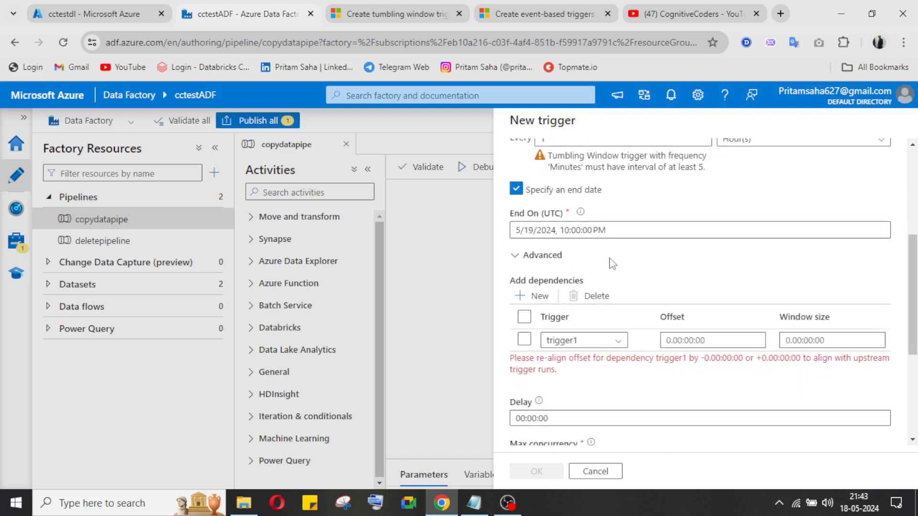
scroll(612, 264, down, 1)
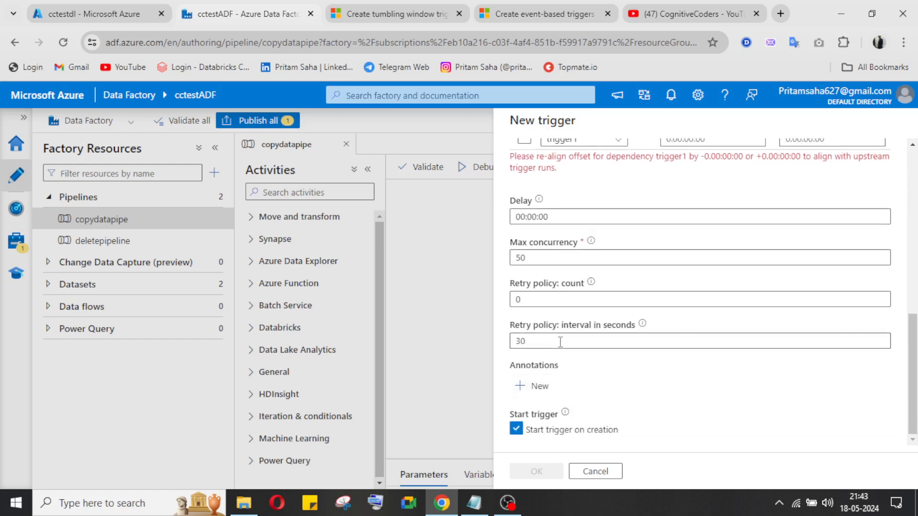
click(521, 216)
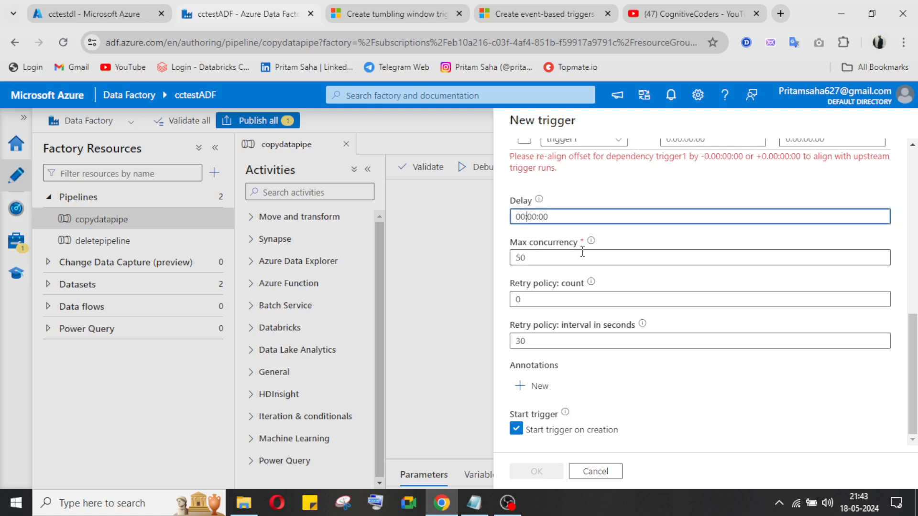
text(1)
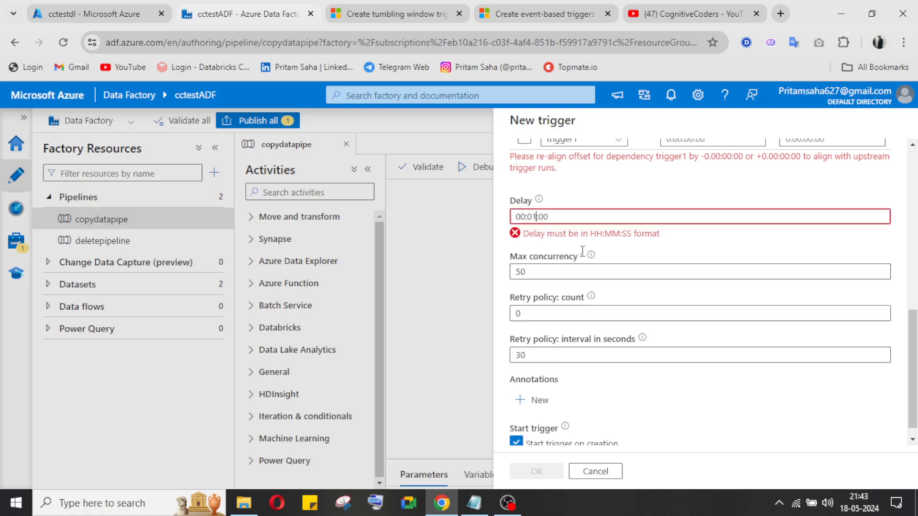
Review the new trigger's start date, recurrence, end date, dependency, delay, concurrency and retry policy settings.
scroll(637, 249, up, 5)
scroll(634, 253, up, 4)
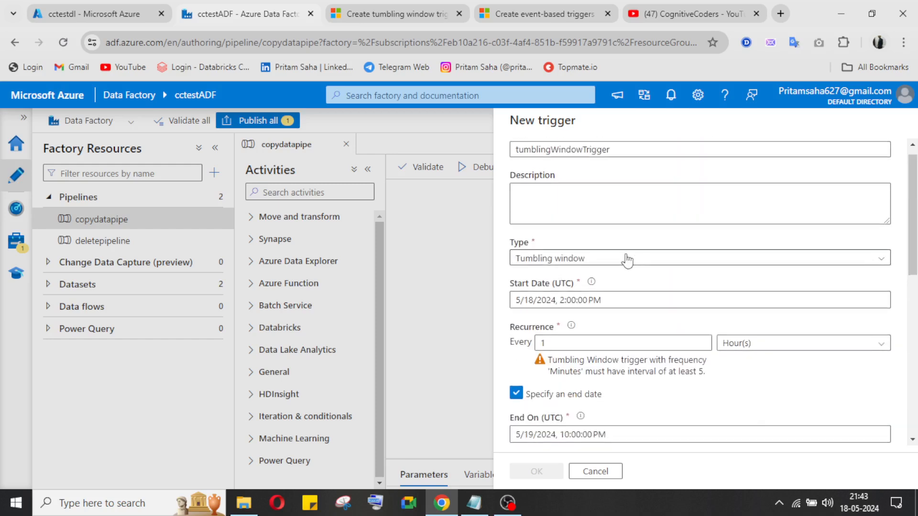
scroll(624, 354, down, 8)
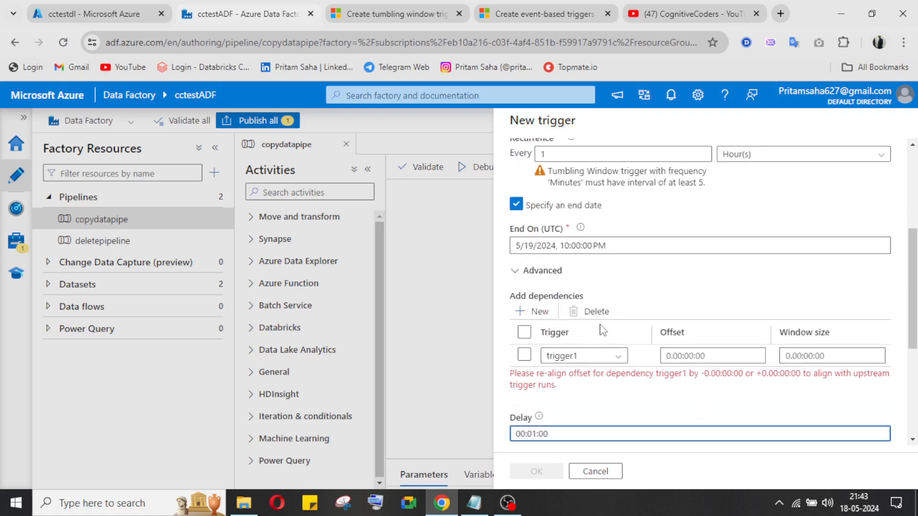
scroll(603, 330, down, 2)
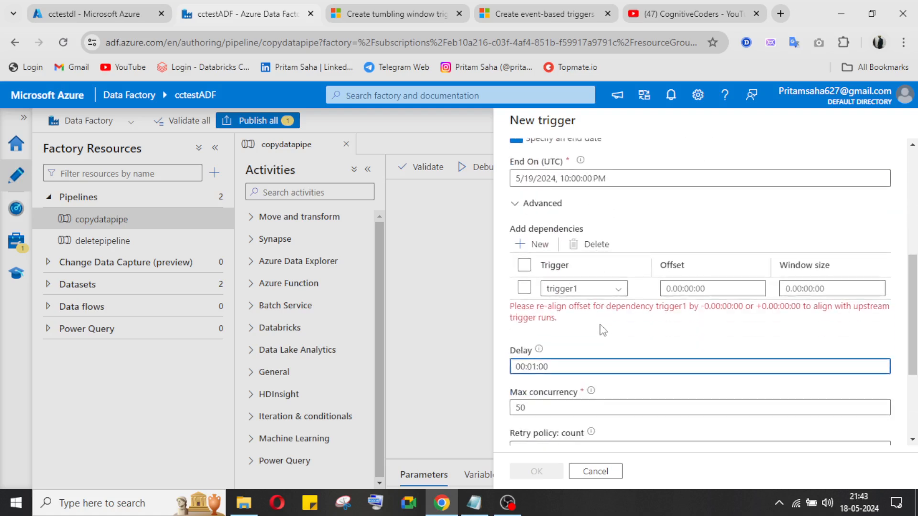
scroll(603, 330, down, 4)
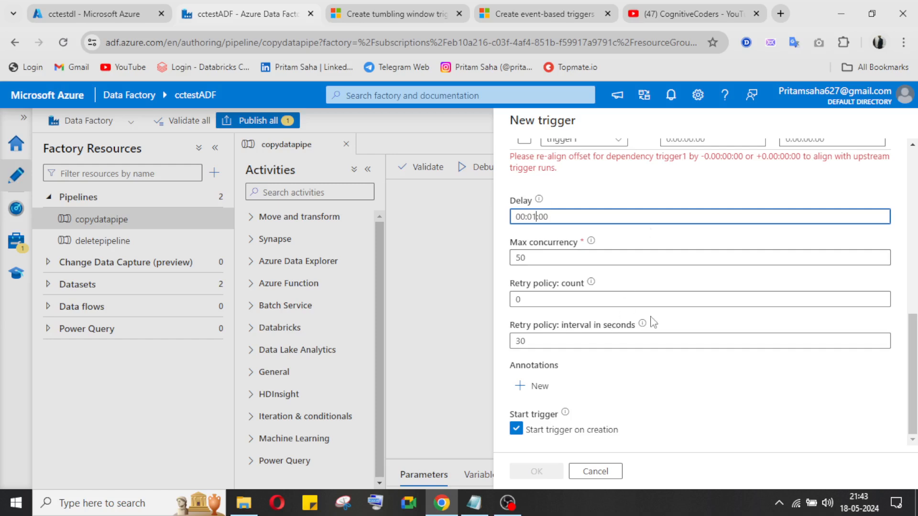
scroll(653, 322, up, 10)
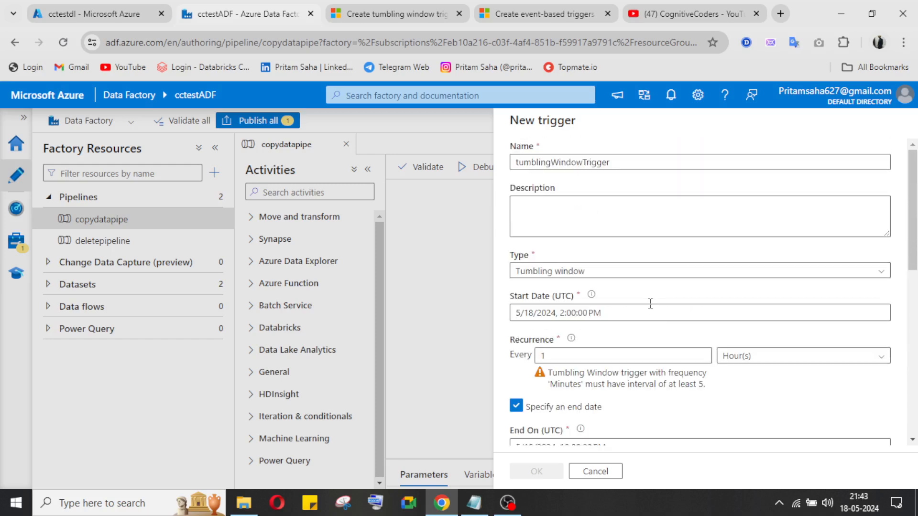
scroll(616, 363, down, 10)
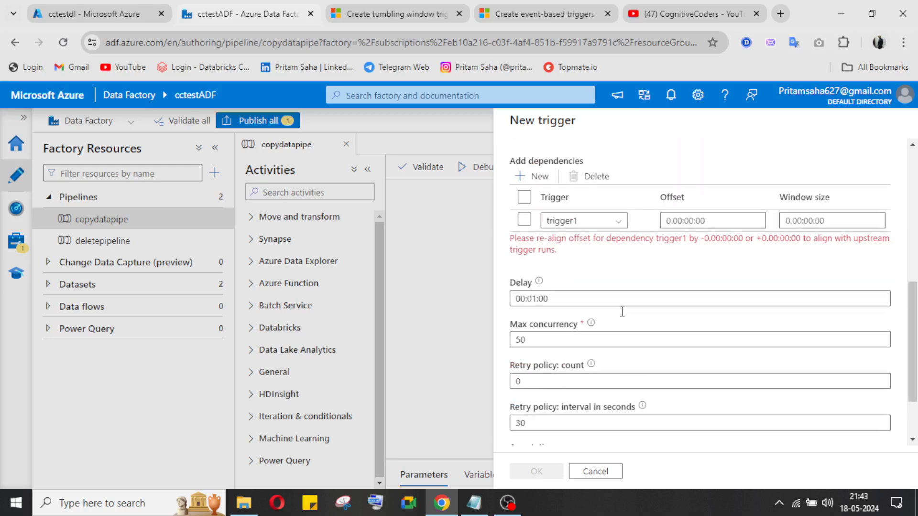
scroll(621, 376, up, 5)
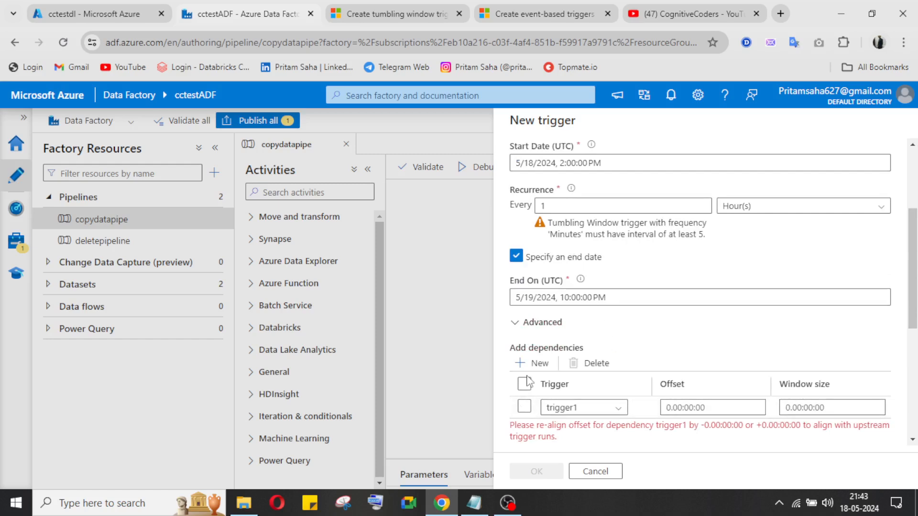
Delete the trigger1 dependency from the new tumbling window trigger.
click(524, 408)
click(597, 364)
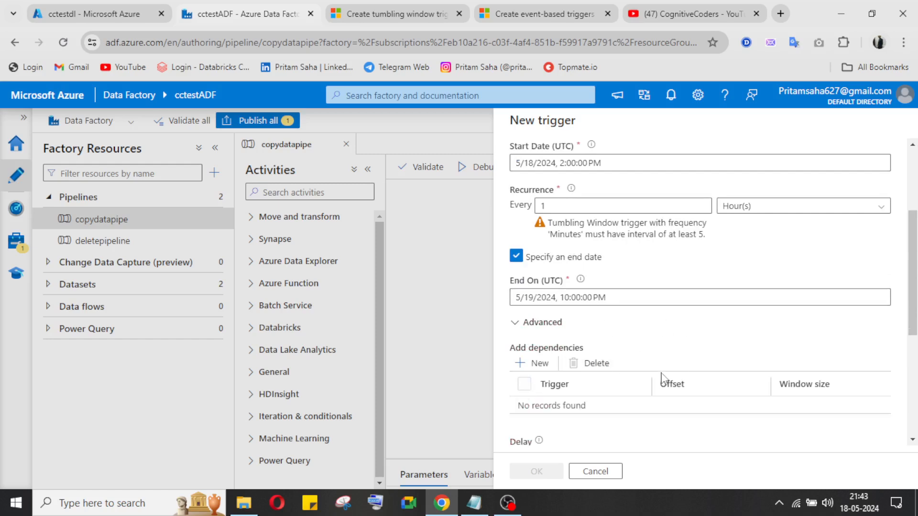
scroll(621, 402, down, 5)
scroll(575, 402, up, 4)
scroll(576, 401, up, 2)
Read the dependency scenarios and the dependency monitoring section in the tumbling window trigger dependency article, and return to the new trigger's settings.
click(397, 13)
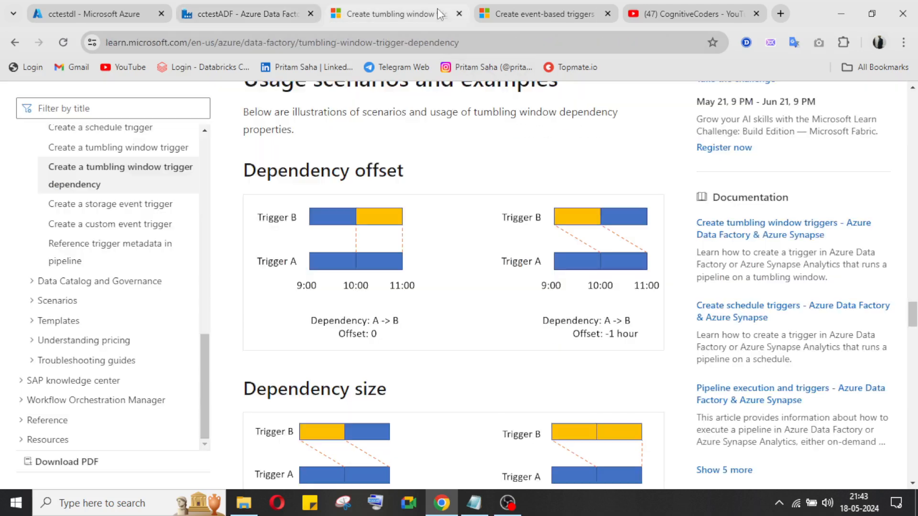
scroll(510, 327, down, 15)
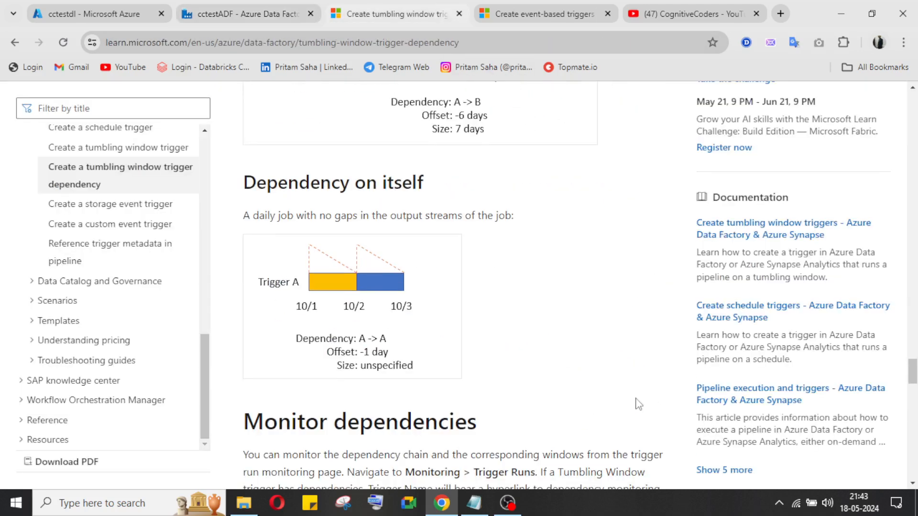
scroll(492, 278, down, 1)
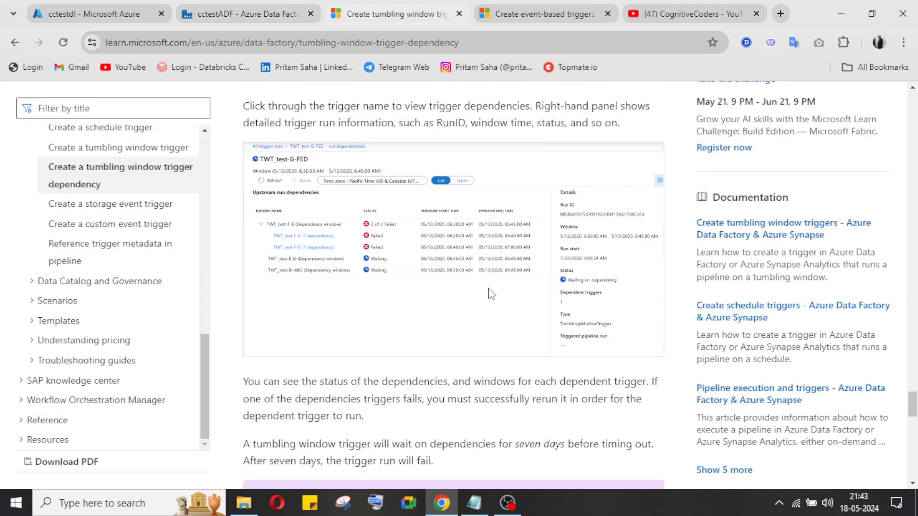
scroll(491, 293, down, 4)
click(267, 14)
scroll(688, 335, down, 5)
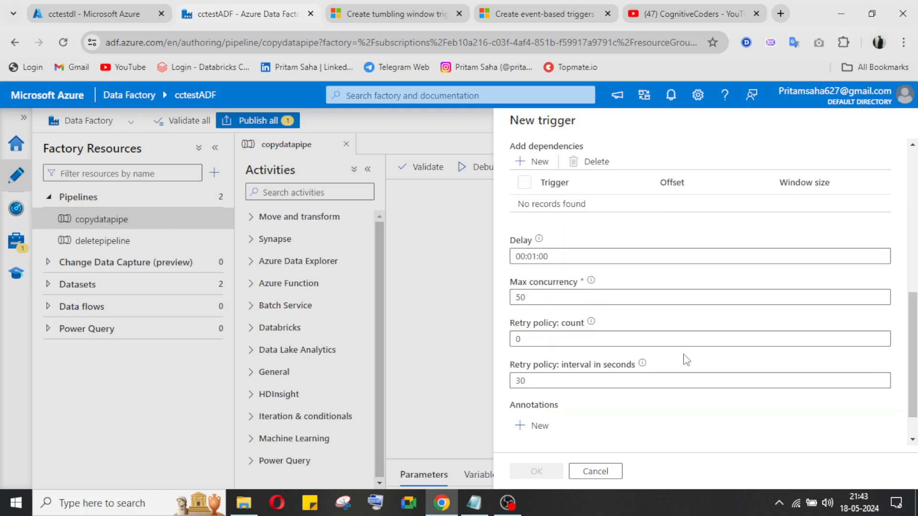
scroll(687, 359, down, 2)
scroll(641, 420, up, 10)
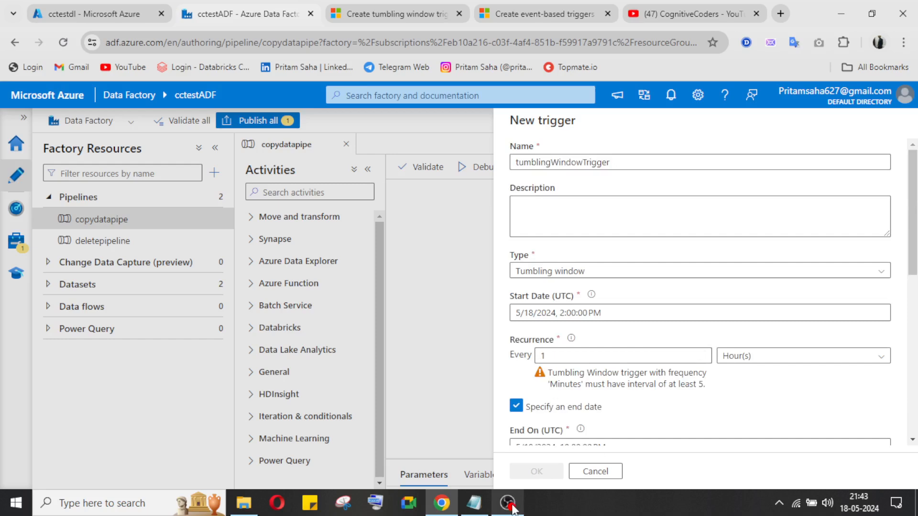
Try a recurrence of every 15 minutes for the tumbling window trigger.
click(780, 358)
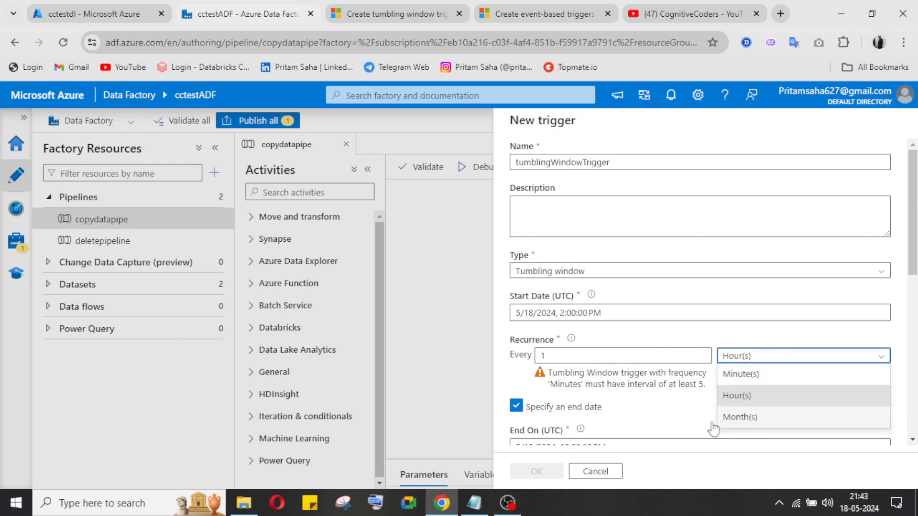
click(765, 375)
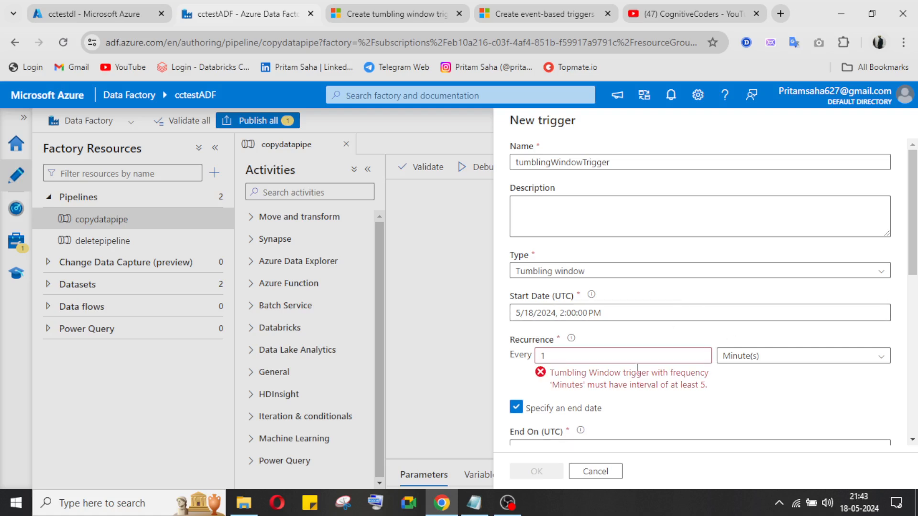
click(664, 357)
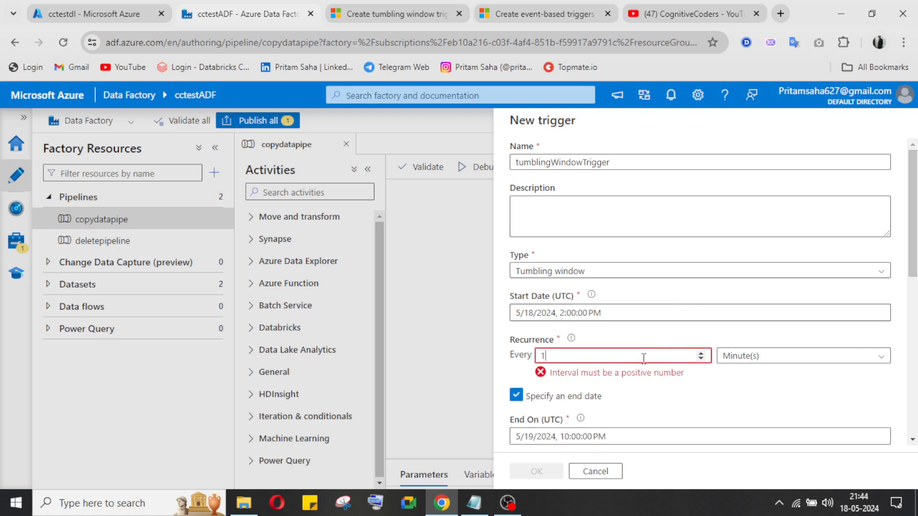
text(15)
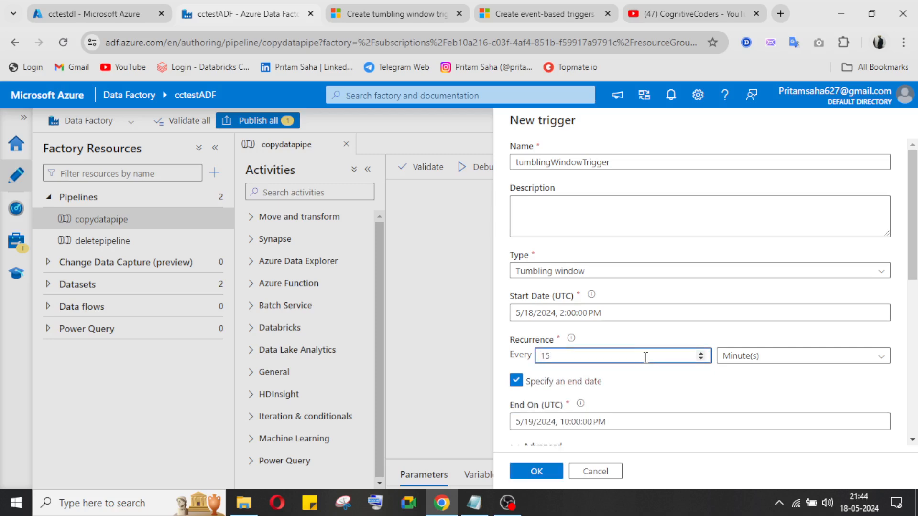
scroll(648, 400, down, 2)
scroll(796, 347, down, 5)
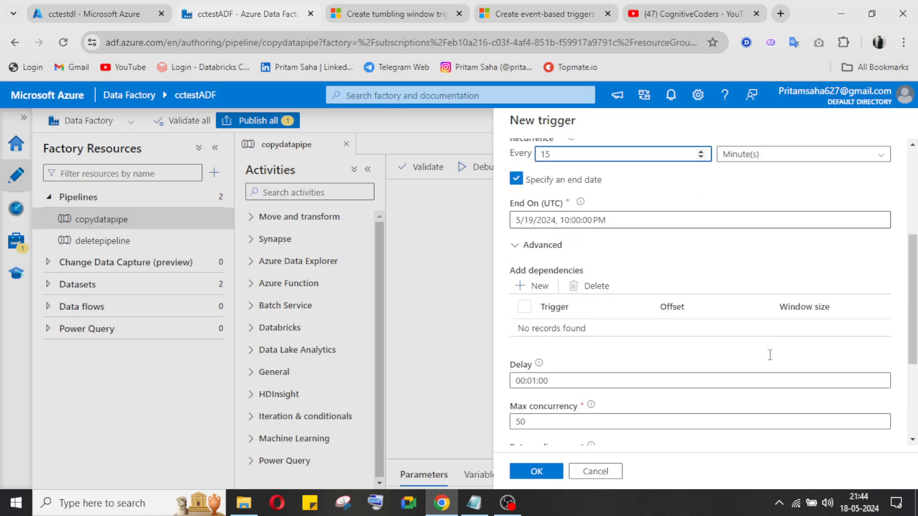
scroll(768, 353, up, 5)
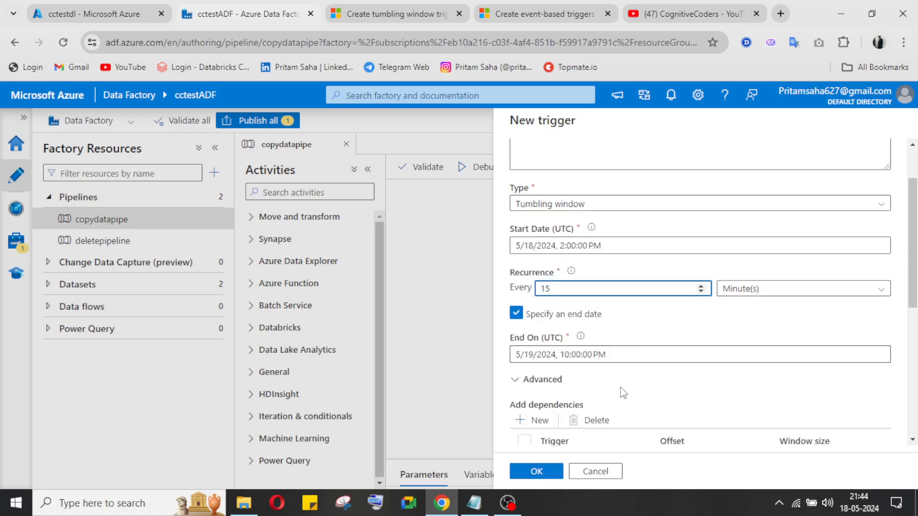
scroll(624, 392, down, 5)
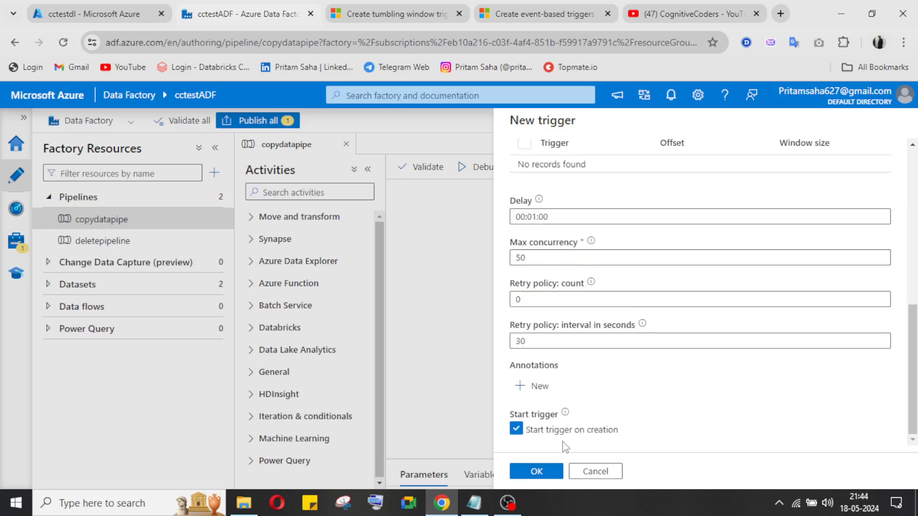
scroll(569, 441, up, 5)
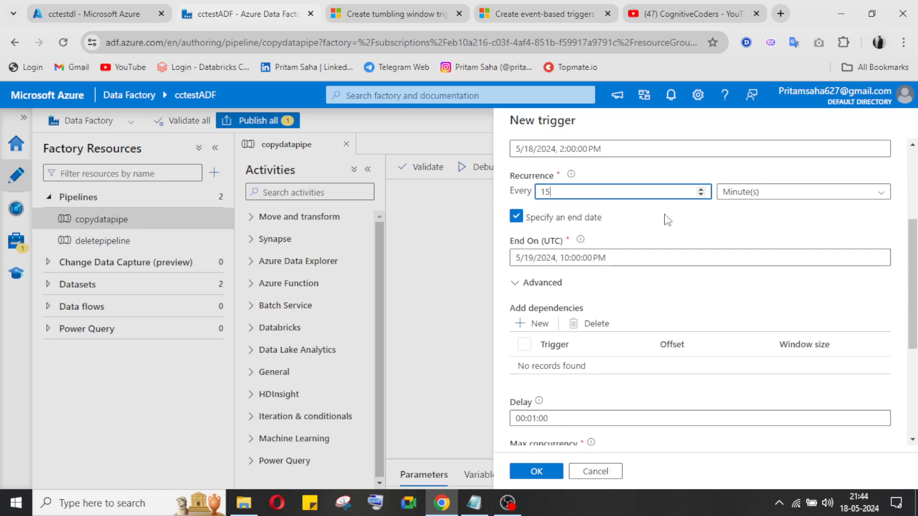
Set the tumbling window trigger's recurrence to every 1 hour.
click(754, 195)
click(768, 239)
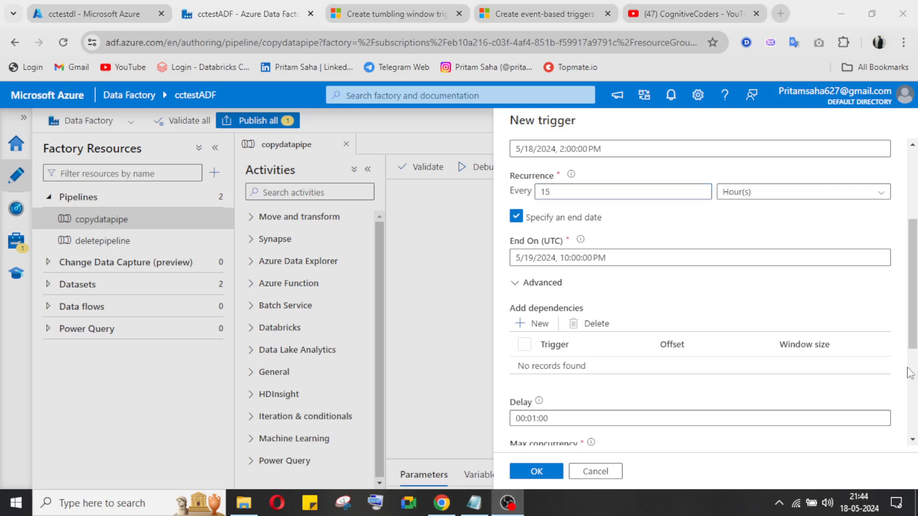
click(507, 503)
key(BackSpace)
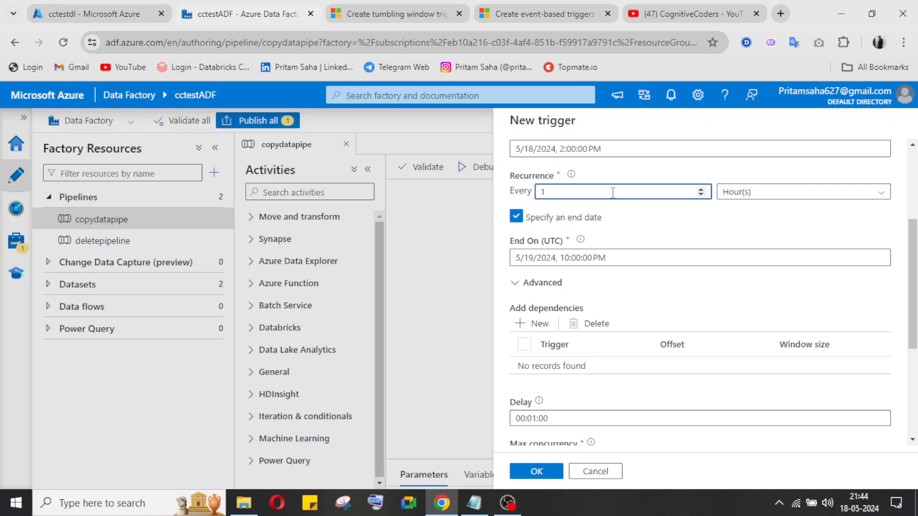
Create tumblingWindowTrigger with its current settings and accept the trigger run parameters.
scroll(660, 333, up, 3)
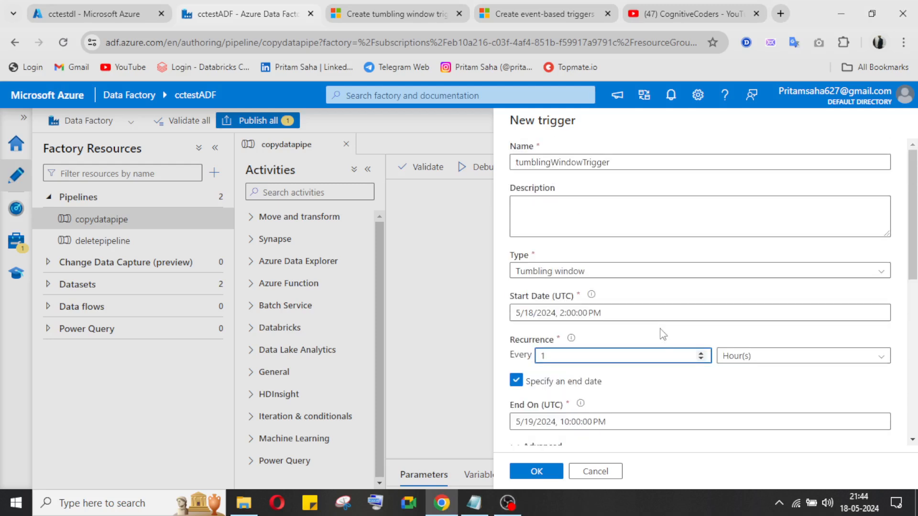
scroll(660, 334, down, 10)
click(543, 471)
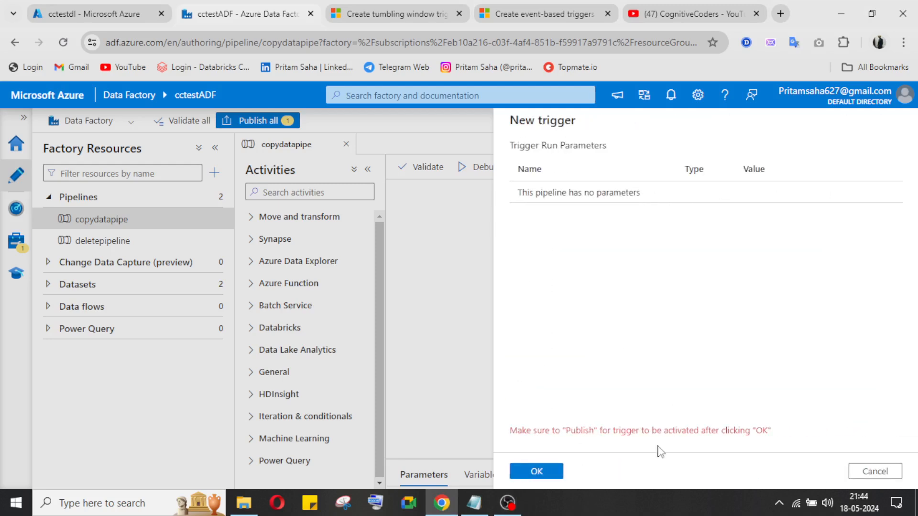
click(542, 471)
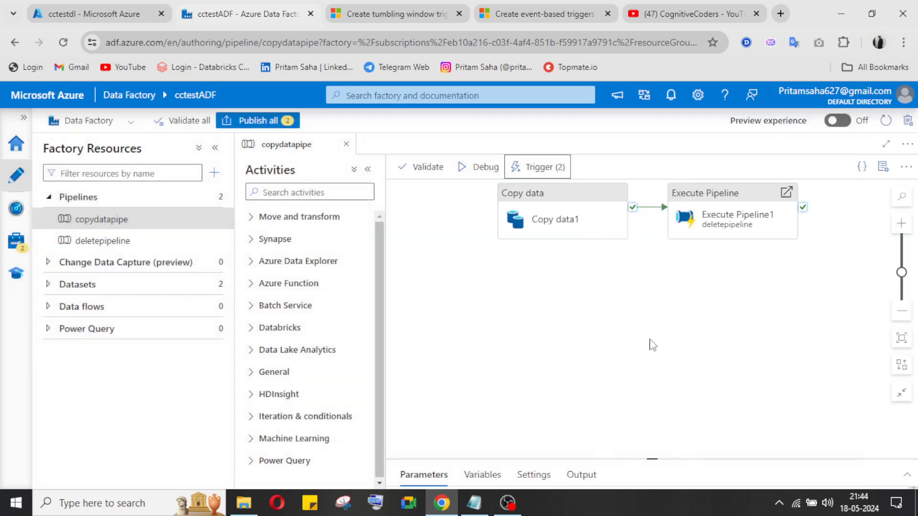
Start another new trigger for the copydatapipe pipeline and name it EventTrigger.
click(478, 510)
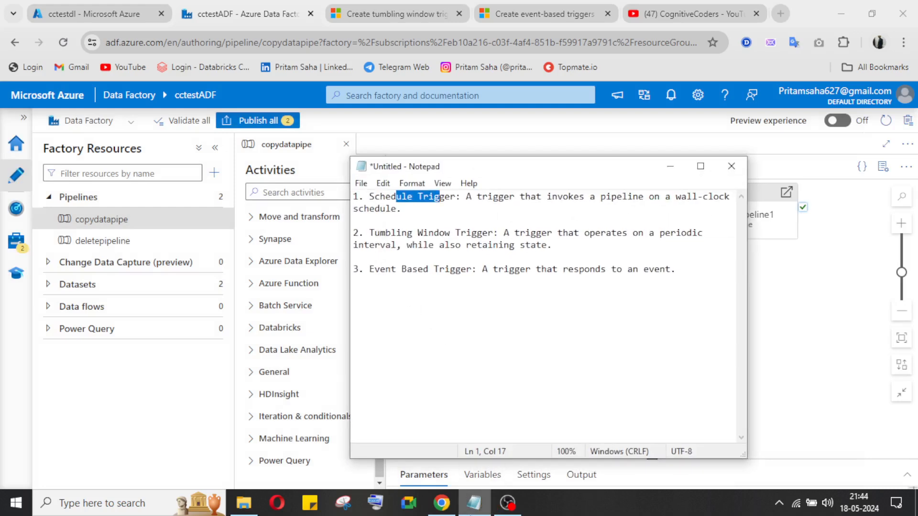
click(474, 506)
click(560, 165)
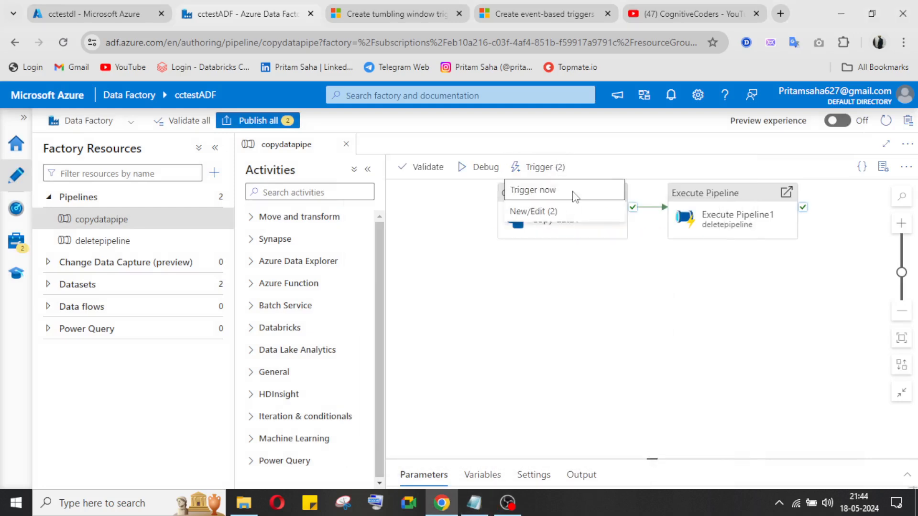
click(553, 218)
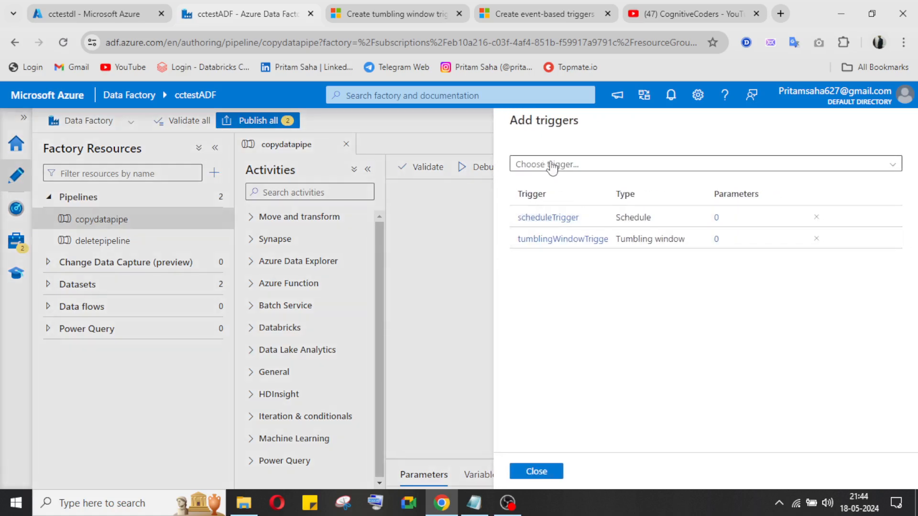
click(552, 165)
click(568, 208)
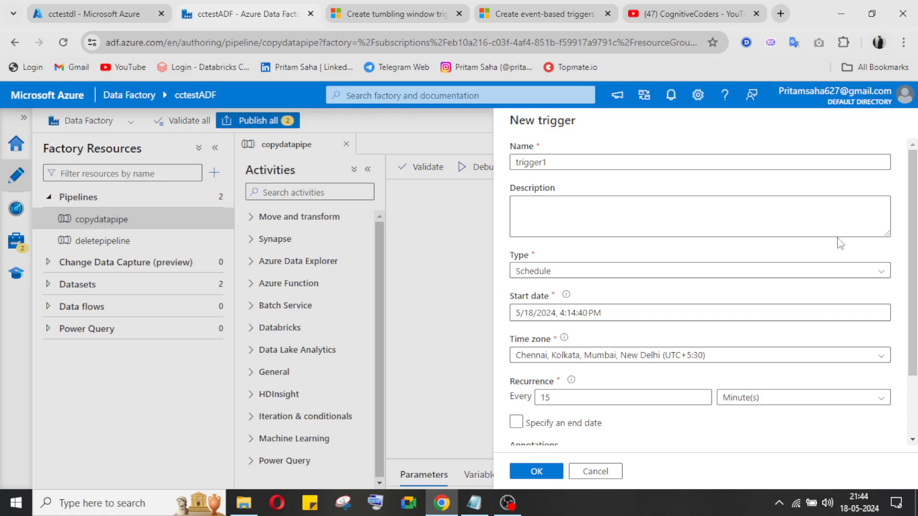
click(776, 159)
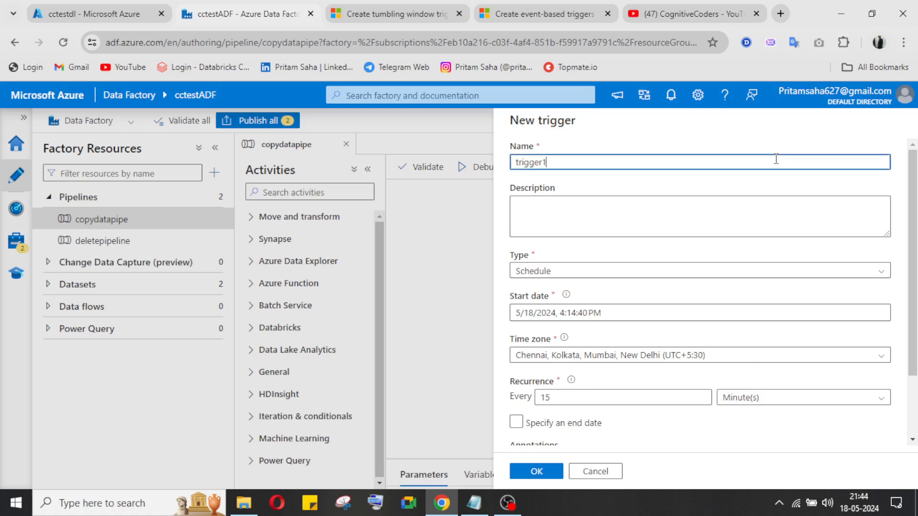
key(ctrl+a)
text(E)
Set EventTrigger's type to Custom events and its Azure subscription to Free Trial.
click(811, 271)
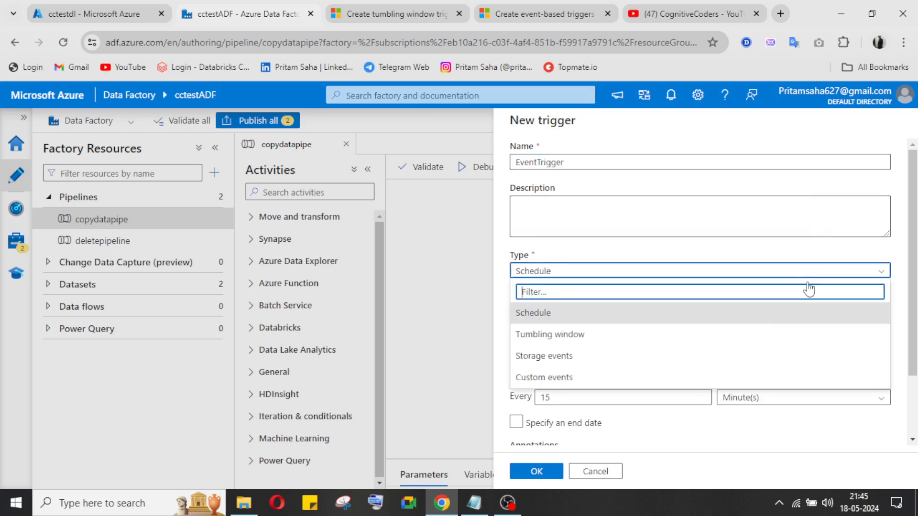
scroll(663, 346, down, 2)
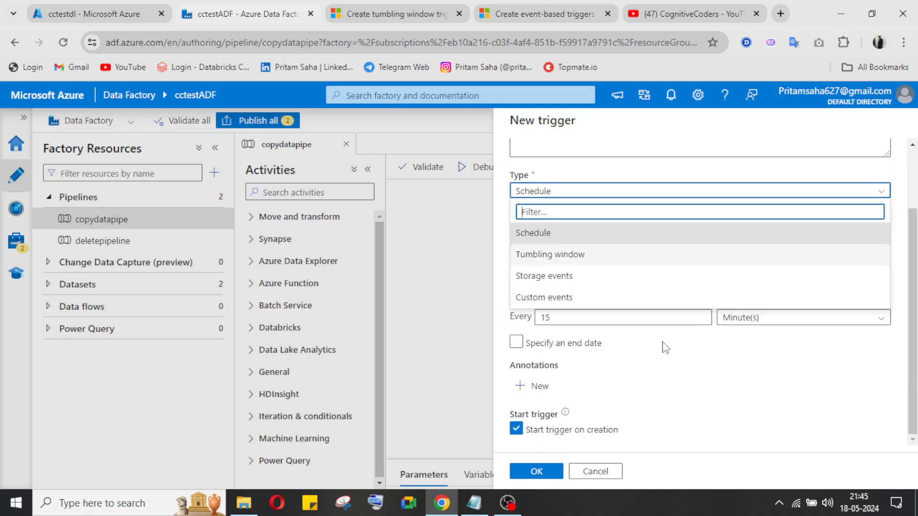
scroll(651, 357, up, 2)
click(635, 363)
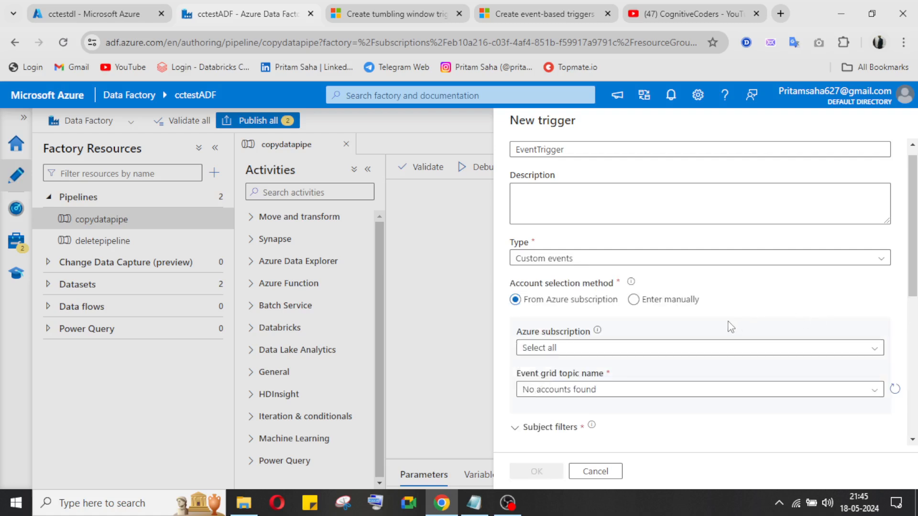
click(718, 354)
click(679, 388)
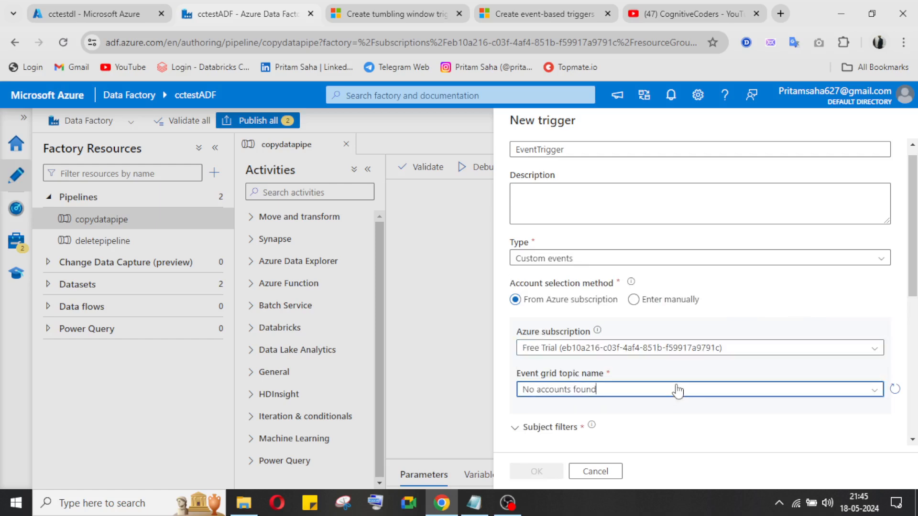
Check which event grid topic names are offered for the Free Trial subscription.
click(678, 391)
scroll(678, 391, down, 3)
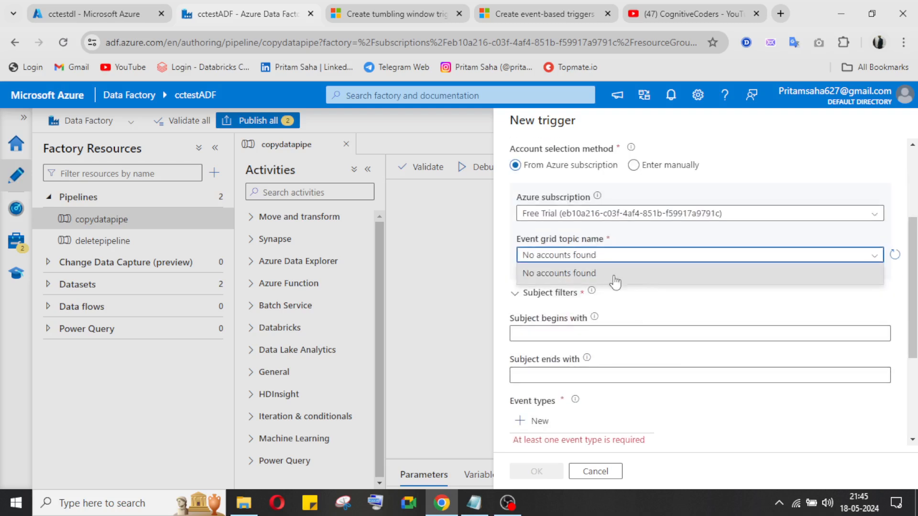
click(651, 304)
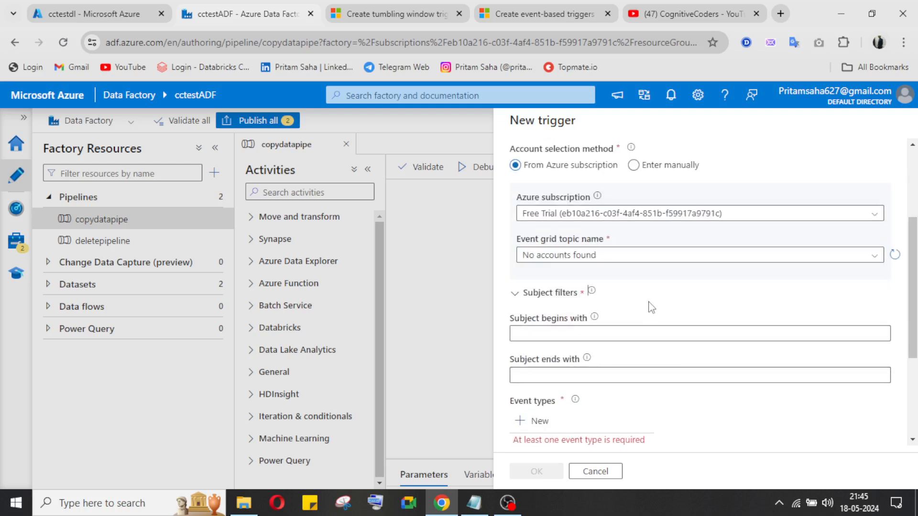
click(617, 261)
click(705, 294)
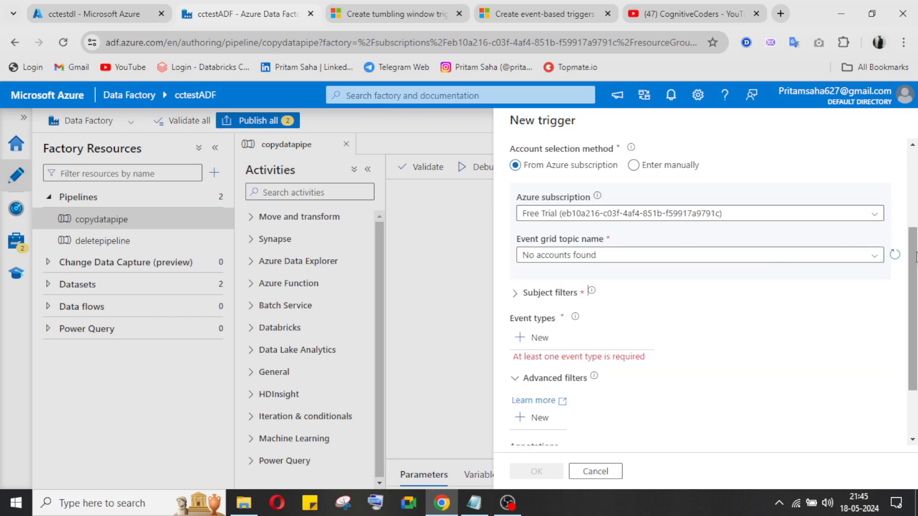
click(684, 259)
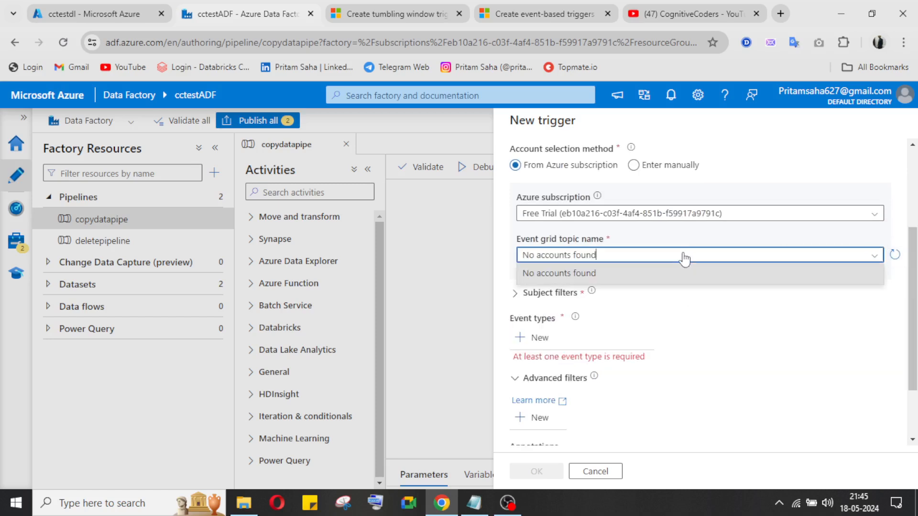
click(643, 272)
click(592, 256)
click(719, 316)
Expand EventTrigger's subject filters and examine the fields for how the subject begins and ends.
click(515, 293)
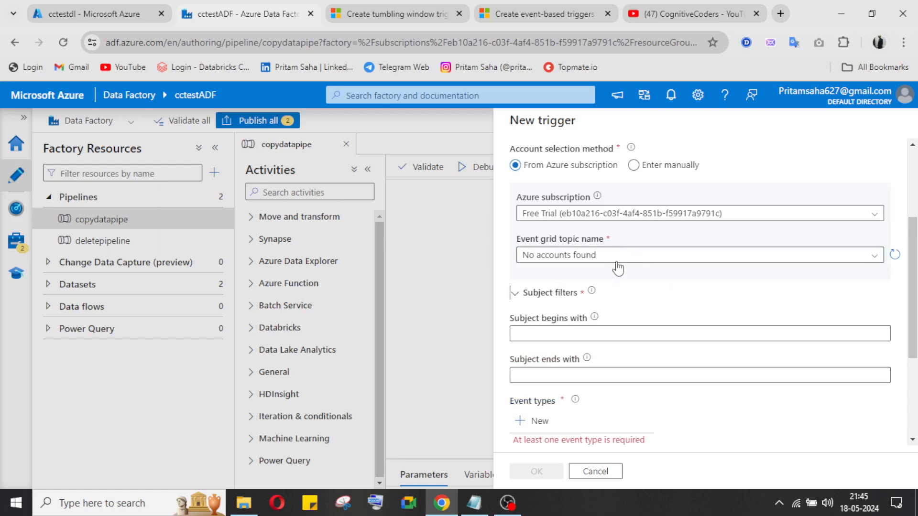
scroll(628, 277, down, 2)
click(540, 268)
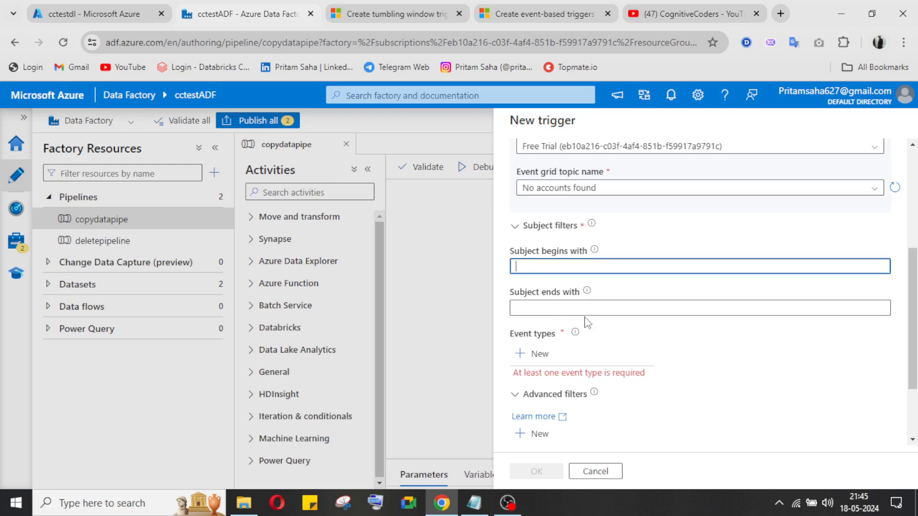
click(551, 311)
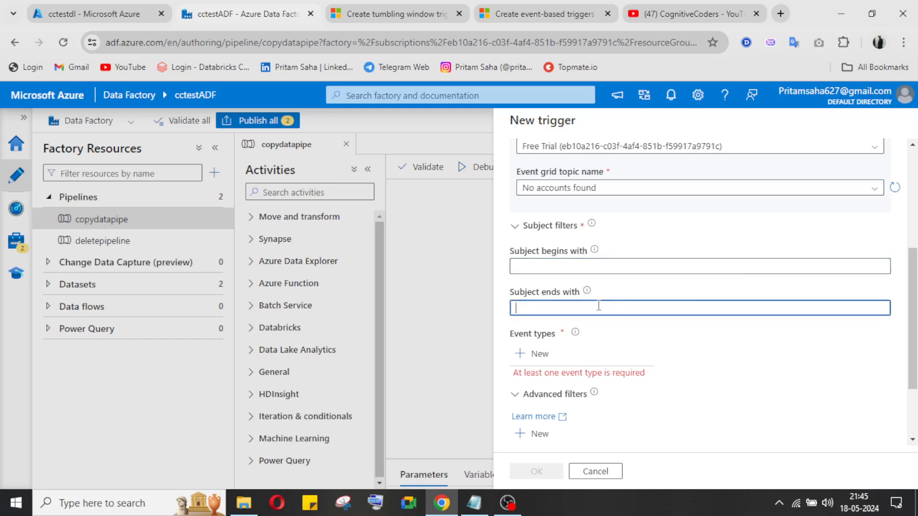
Set EventTrigger's subject filters to begin with abc and end with .csv.
scroll(599, 306, down, 2)
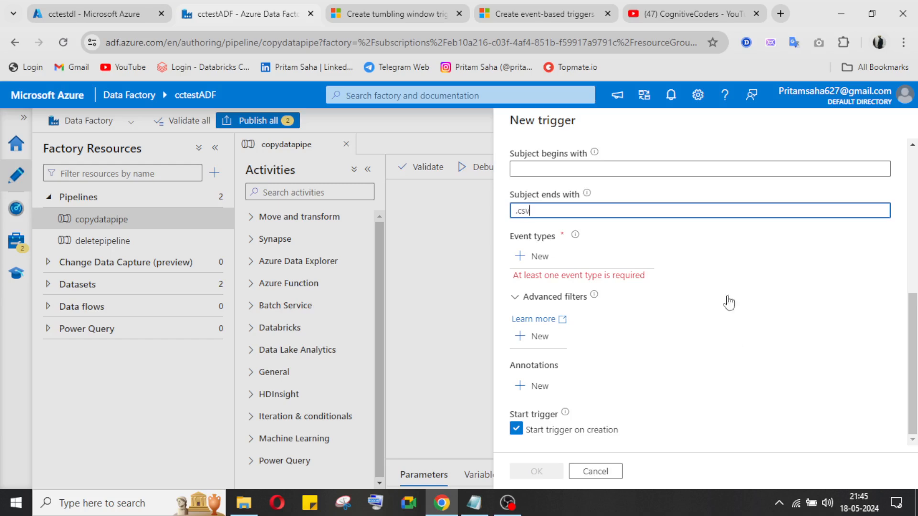
click(644, 173)
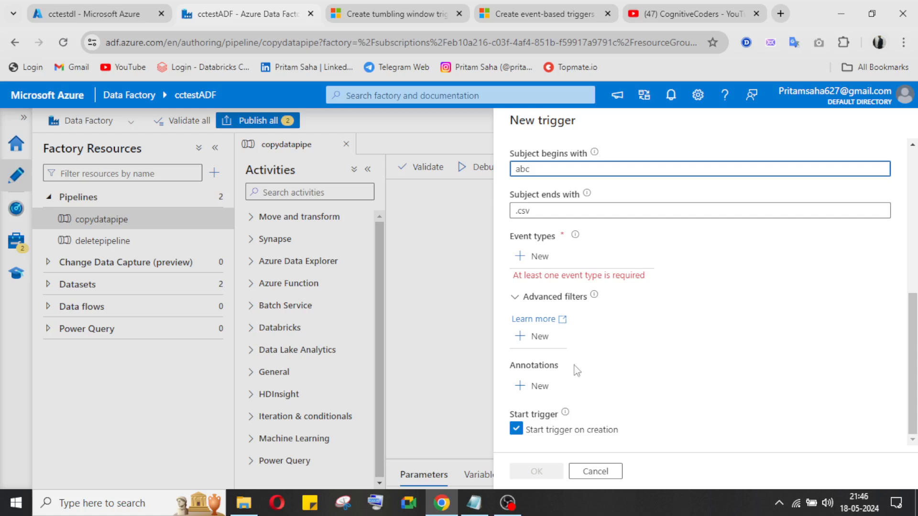
click(537, 295)
click(515, 297)
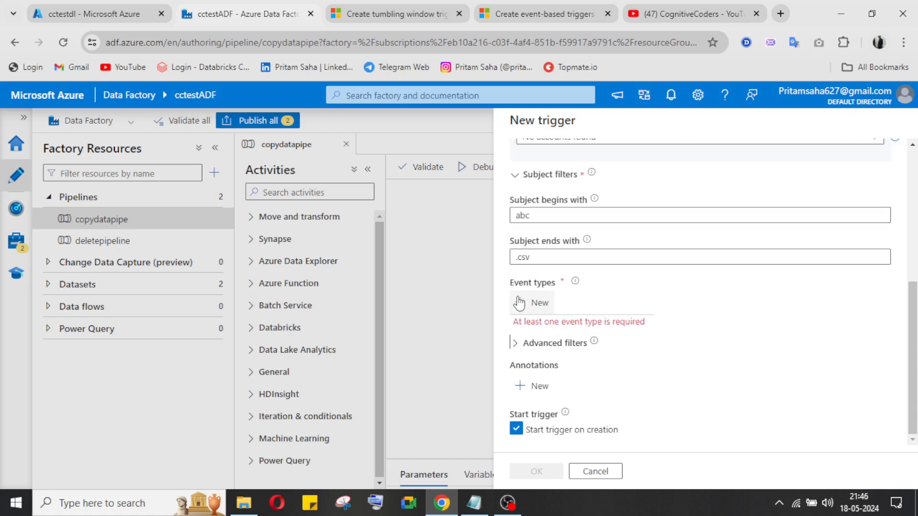
click(516, 344)
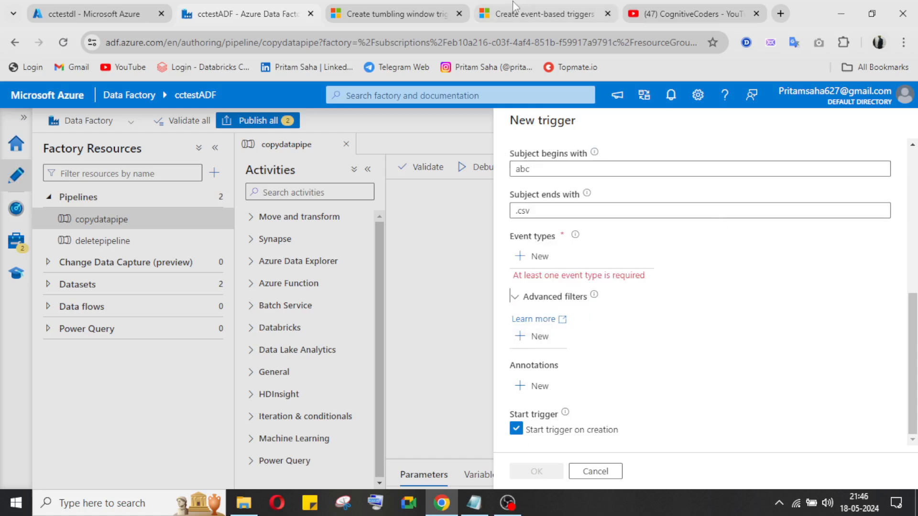
Consult the Microsoft Learn article on event-based triggers for the Storage Event type, its blob path properties and the example trigger form.
click(559, 11)
scroll(530, 368, down, 20)
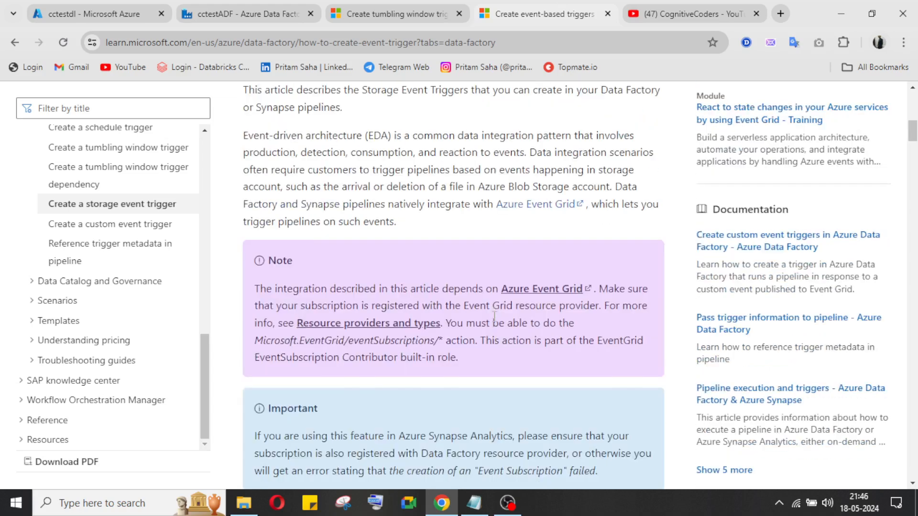
scroll(494, 316, up, 1)
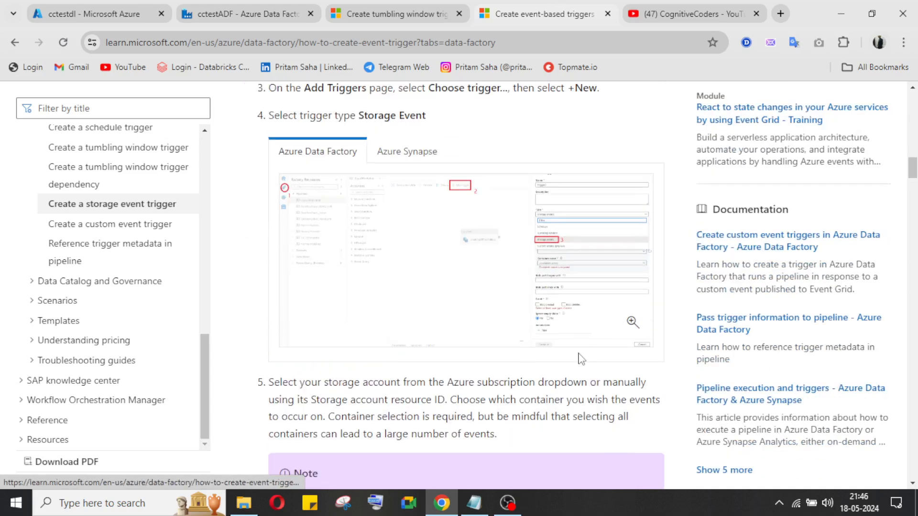
click(520, 289)
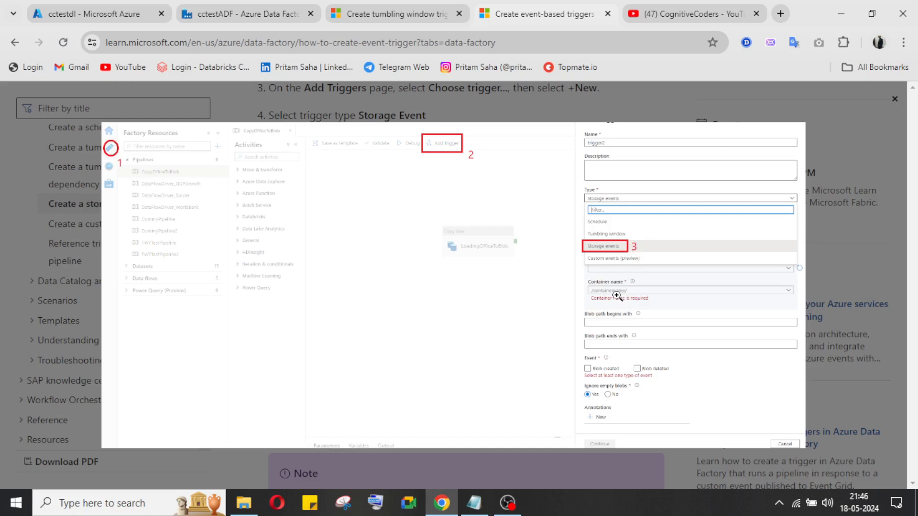
click(895, 99)
scroll(569, 259, down, 12)
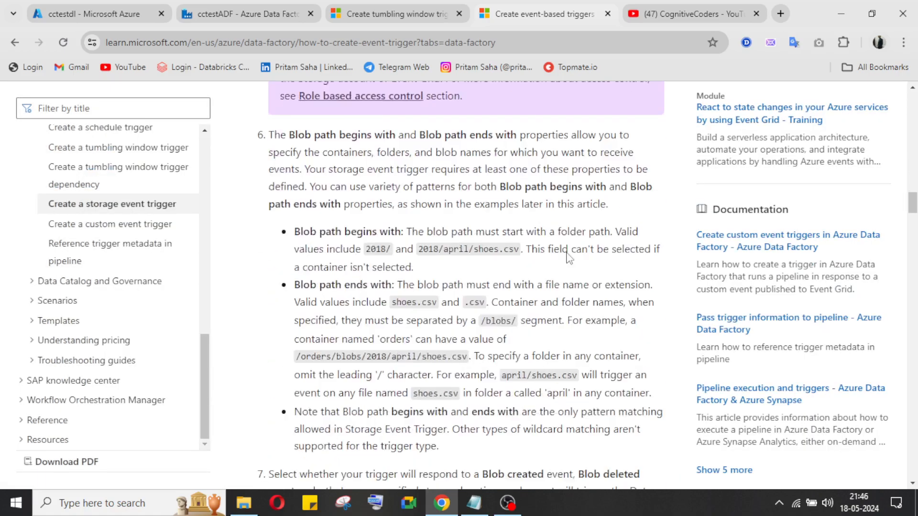
scroll(569, 258, down, 8)
scroll(372, 254, down, 2)
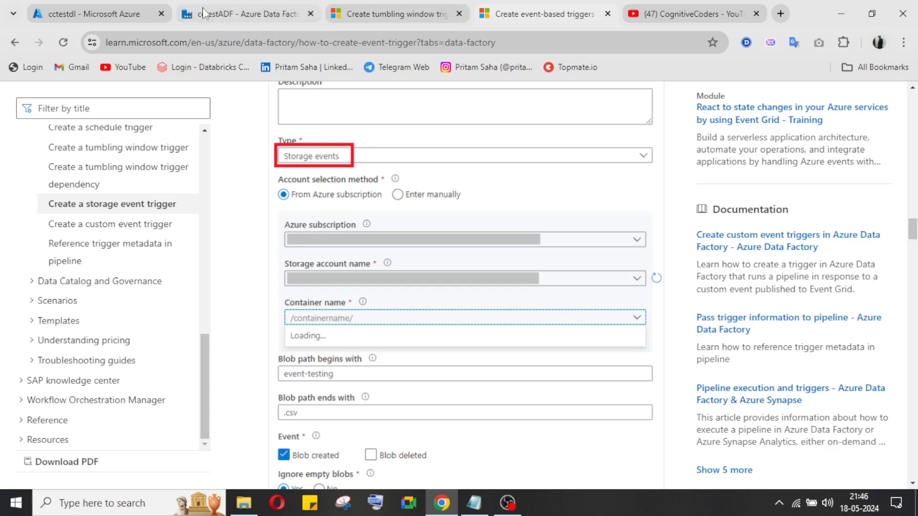
click(364, 6)
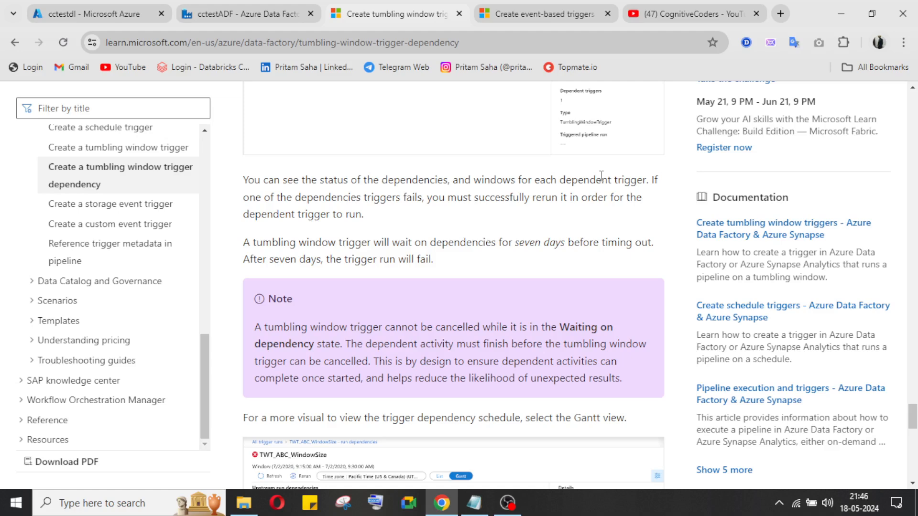
click(516, 15)
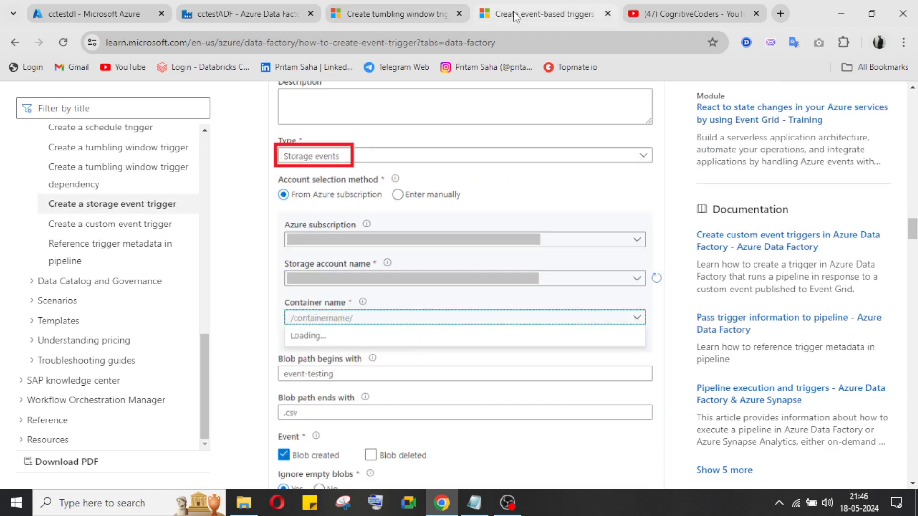
Return to EventTrigger in Azure Data Factory and recheck the event grid topic name choices and the other trigger settings.
click(236, 10)
scroll(592, 300, up, 6)
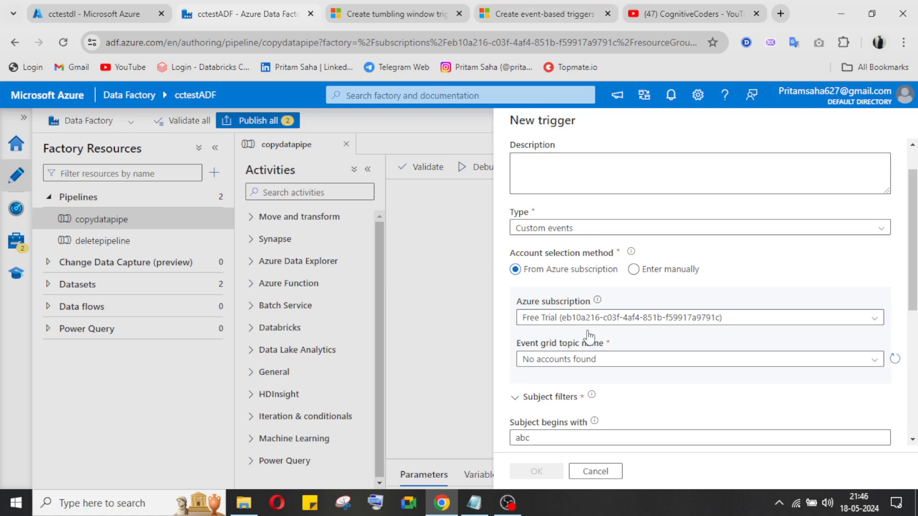
click(596, 361)
click(597, 361)
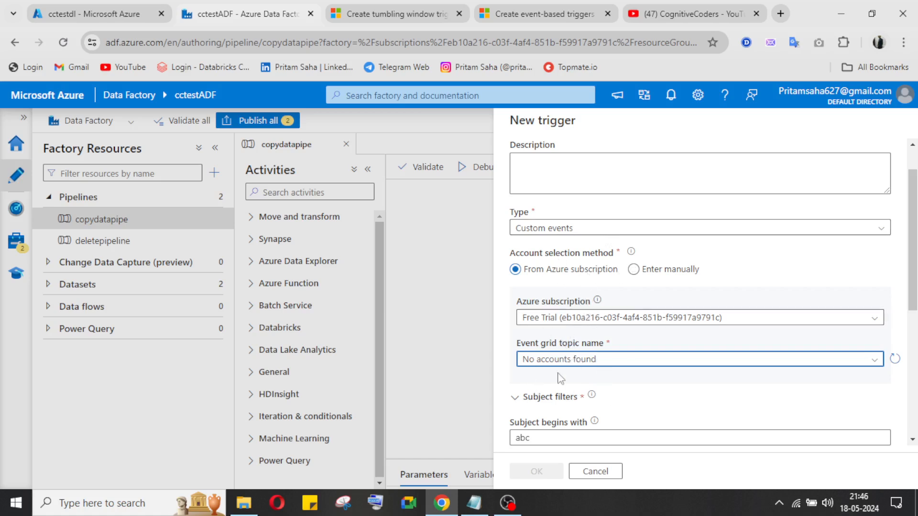
mouse_move(534, 8)
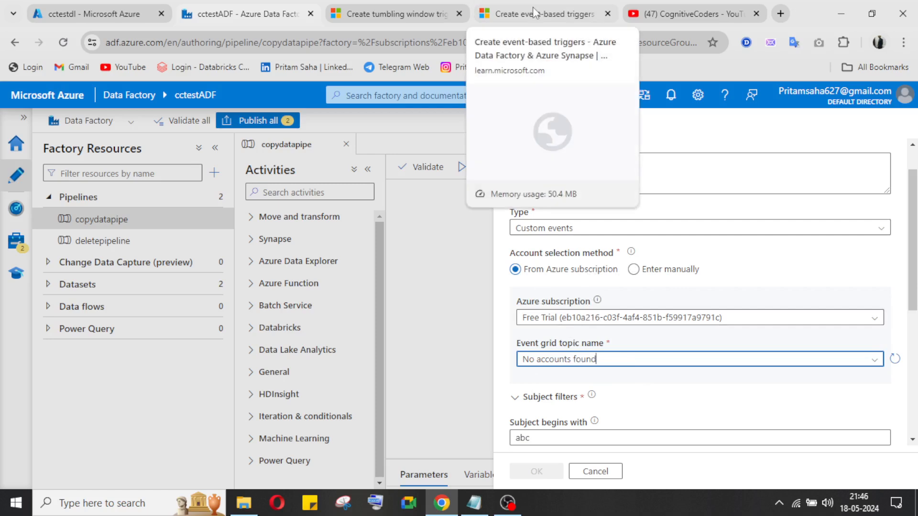
scroll(630, 364, down, 4)
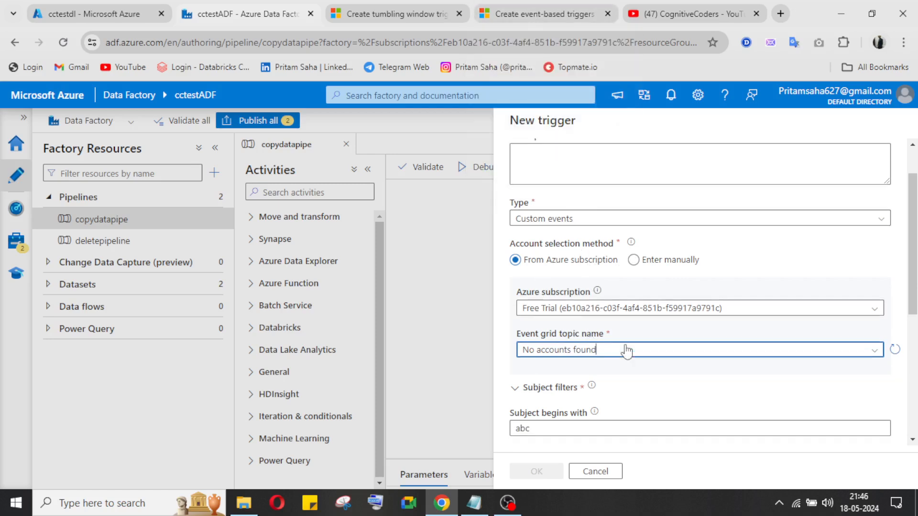
scroll(630, 391, up, 5)
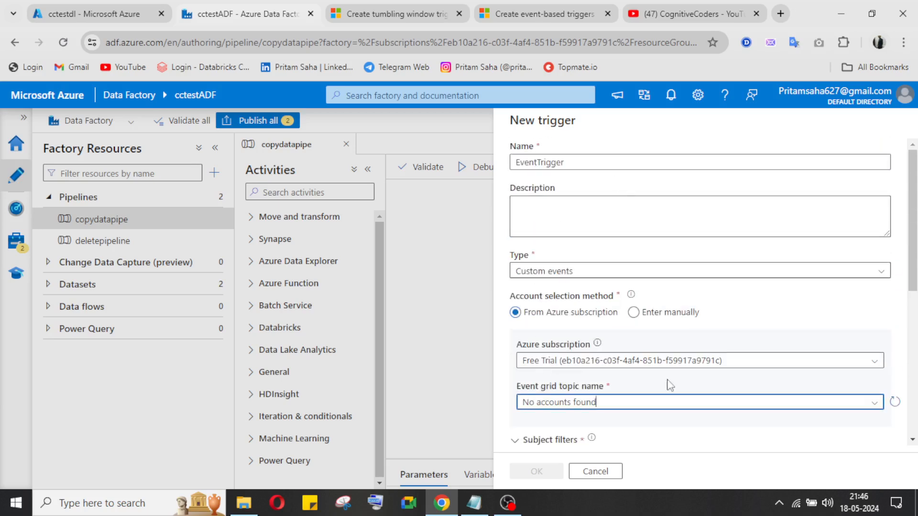
scroll(645, 336, down, 6)
Reopen the event-based triggers article and examine the example storage event configuration and its data preview of matching blobs.
click(507, 7)
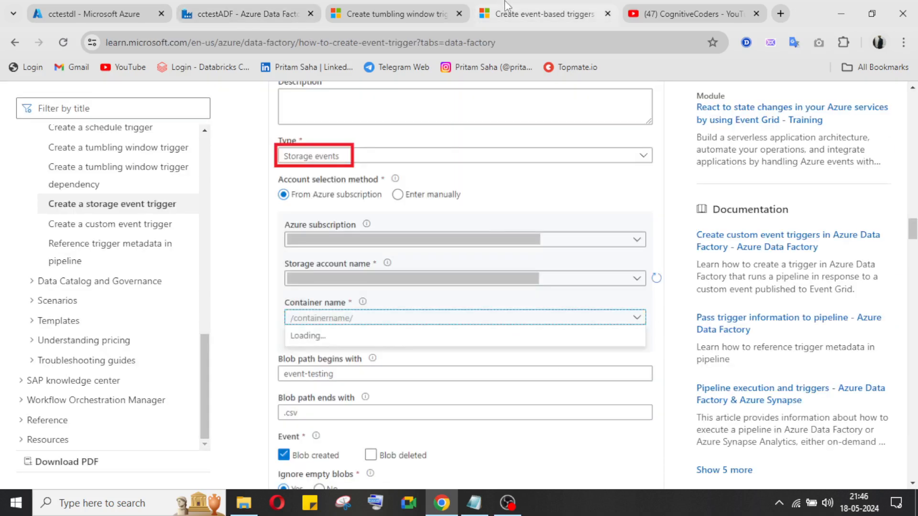
scroll(486, 227, down, 10)
scroll(486, 227, down, 4)
scroll(381, 190, up, 4)
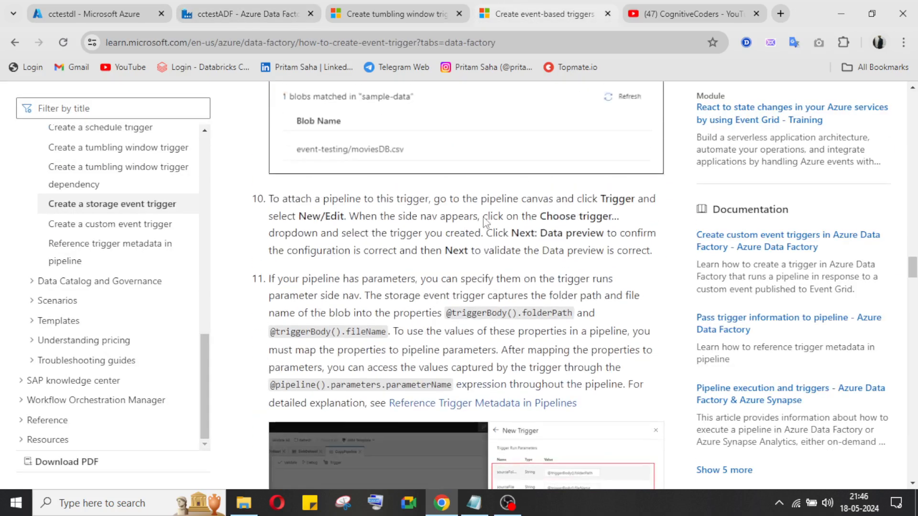
scroll(385, 243, up, 12)
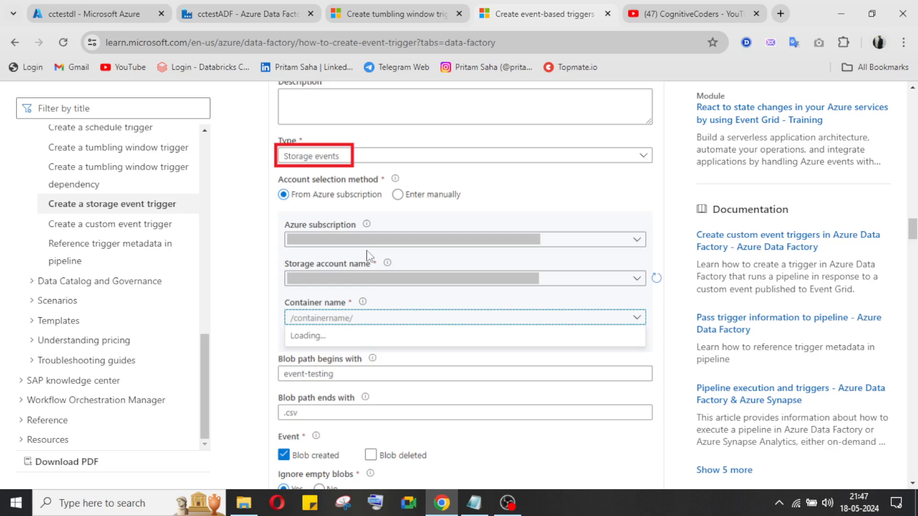
scroll(387, 297, up, 2)
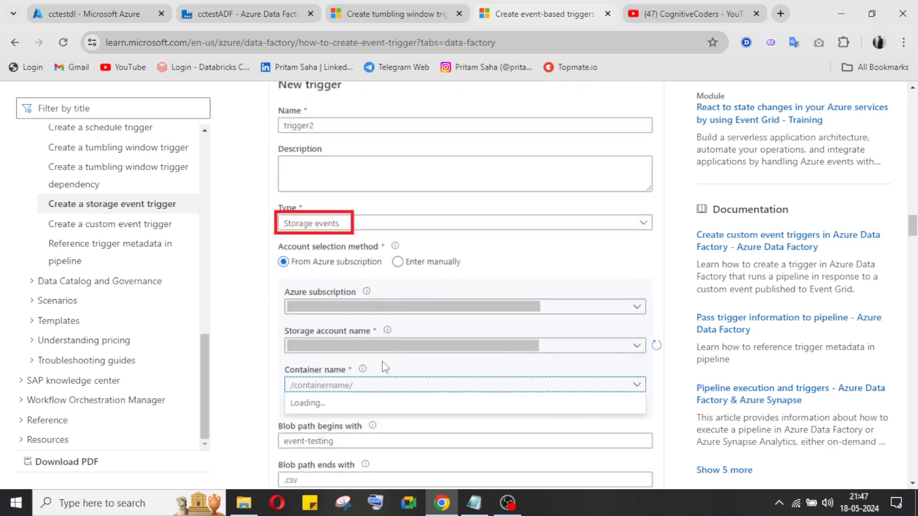
scroll(385, 368, down, 14)
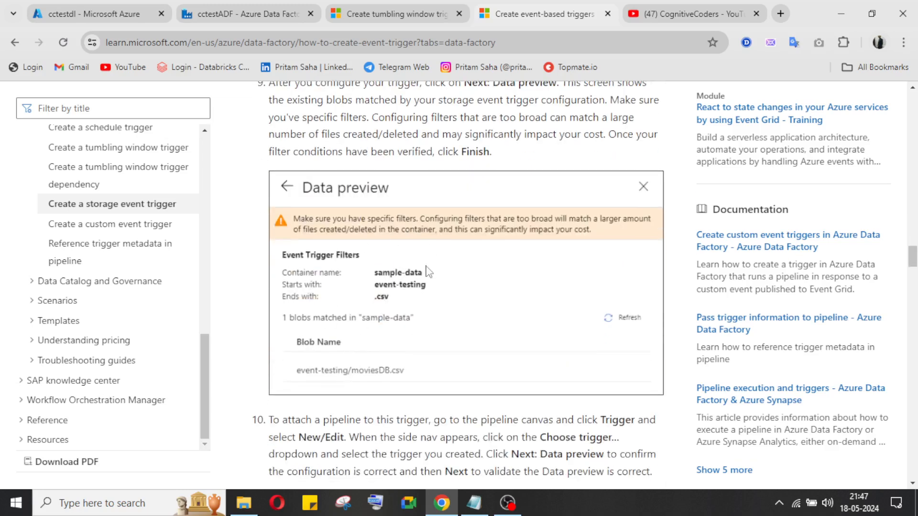
scroll(429, 272, down, 12)
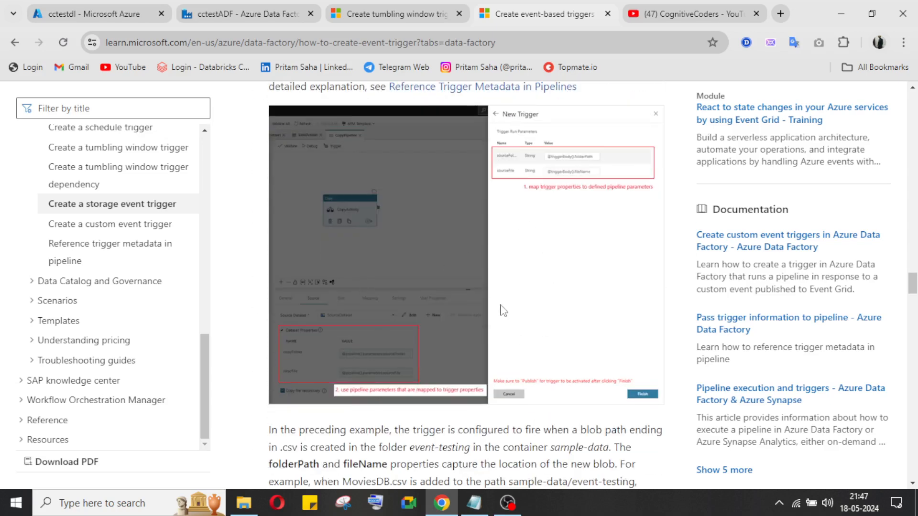
scroll(541, 311, down, 2)
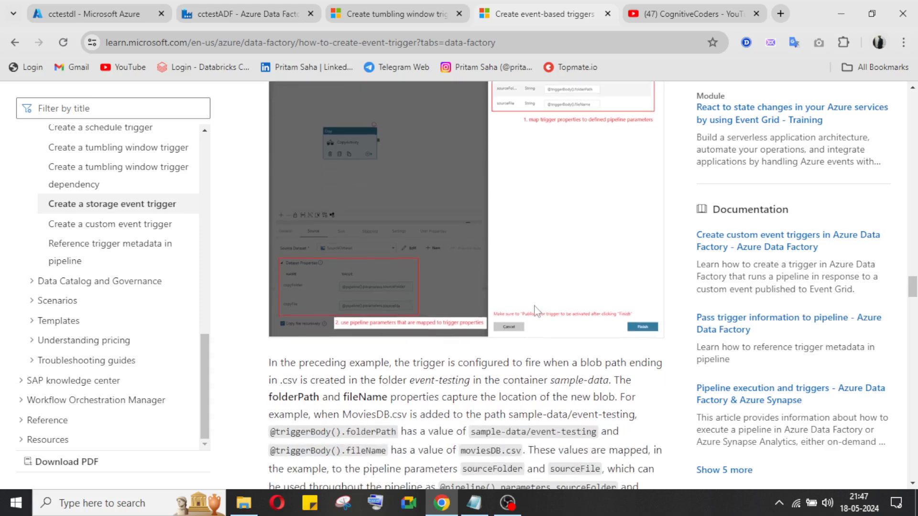
scroll(500, 305, up, 2)
scroll(554, 258, up, 4)
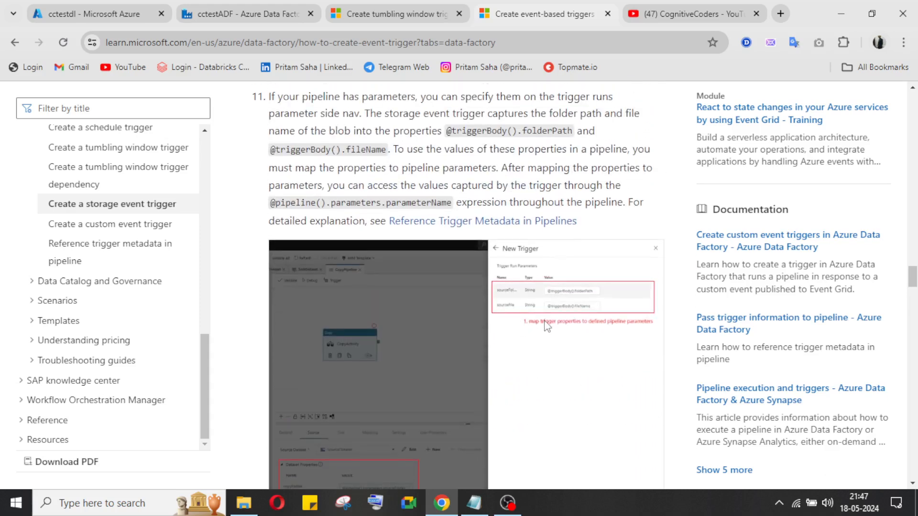
scroll(555, 374, down, 4)
scroll(505, 284, up, 10)
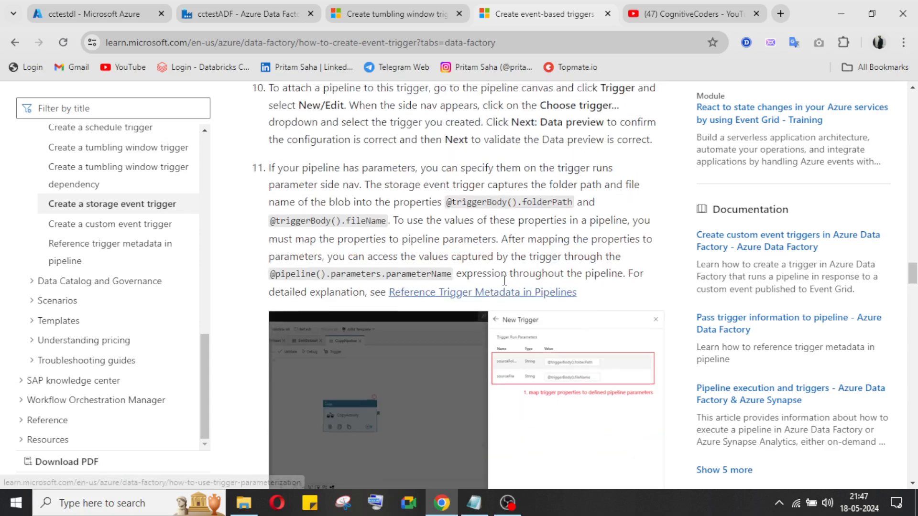
scroll(475, 371, down, 4)
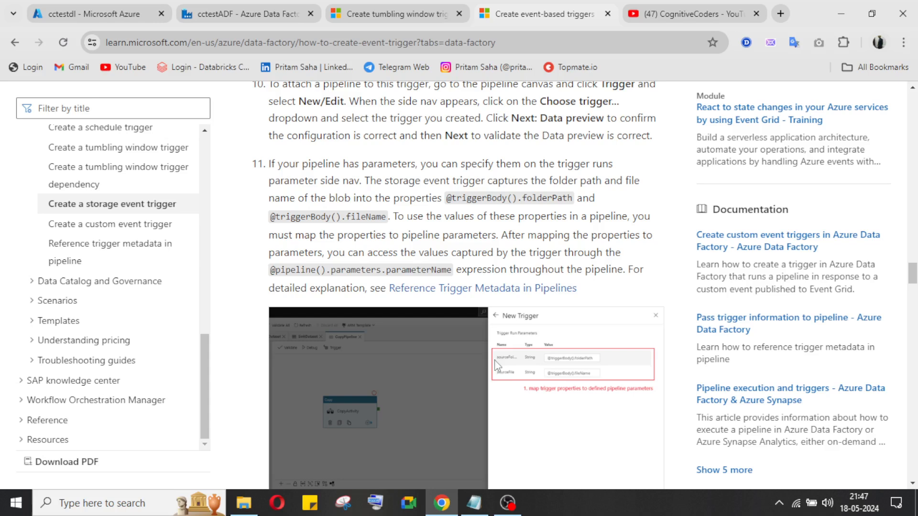
scroll(534, 362, up, 2)
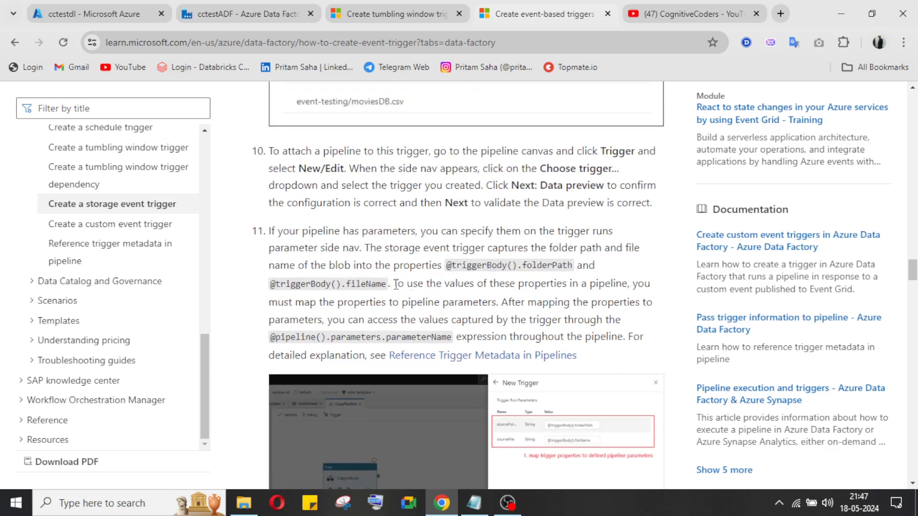
drag(387, 282, 267, 293)
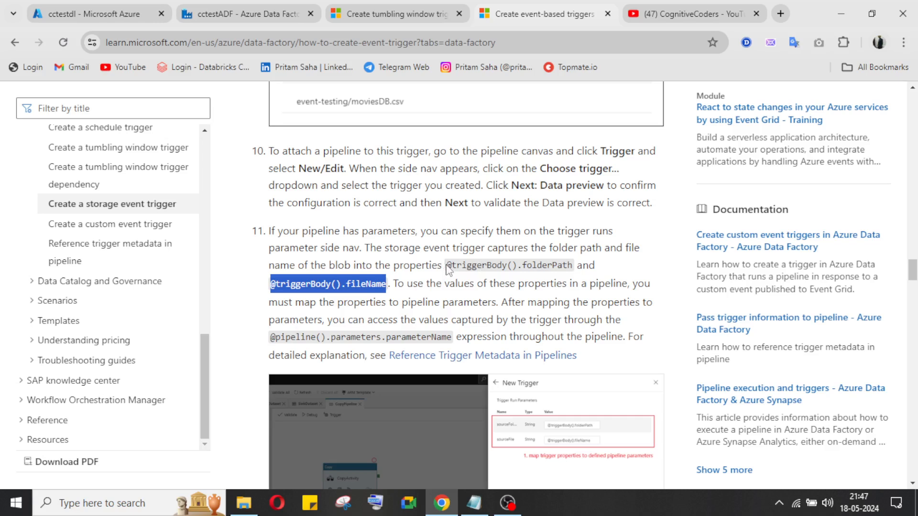
drag(449, 265, 569, 265)
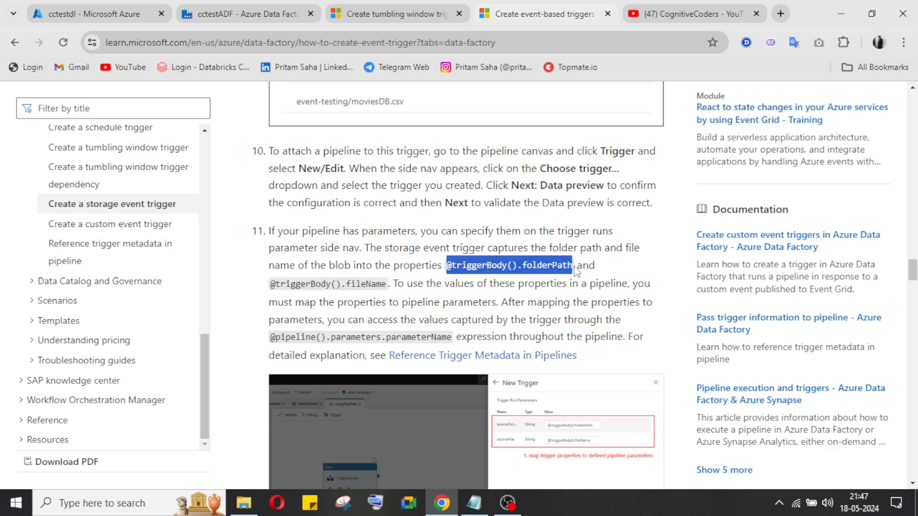
Back in Azure Data Factory, add an event type with the value storage to EventTrigger and collapse the advanced filters.
click(270, 4)
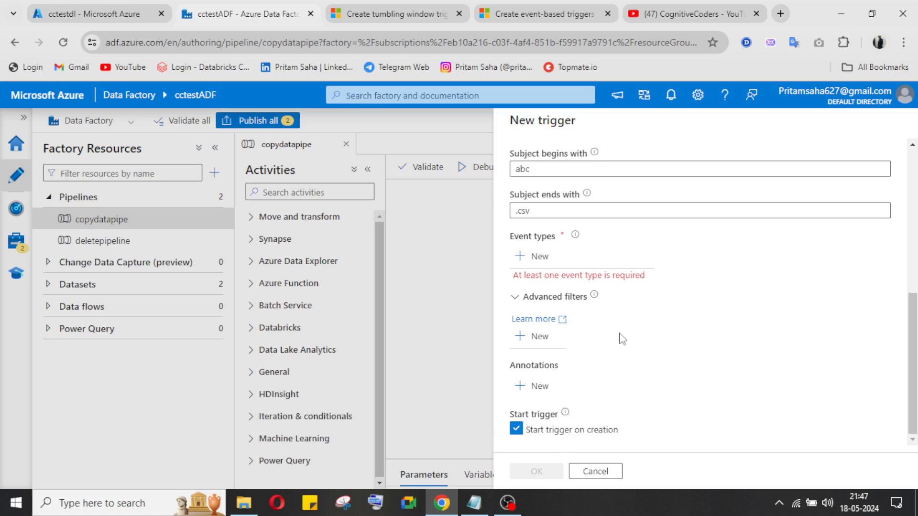
scroll(598, 340, up, 3)
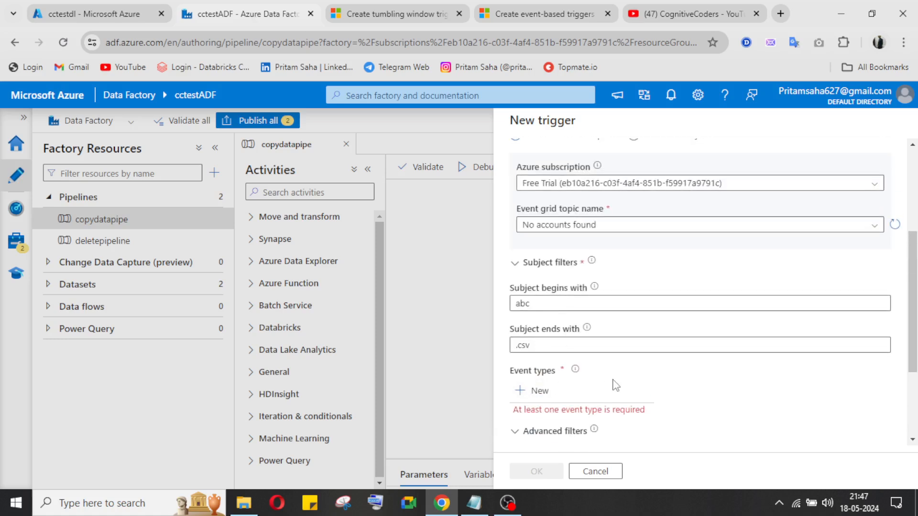
scroll(535, 399, down, 3)
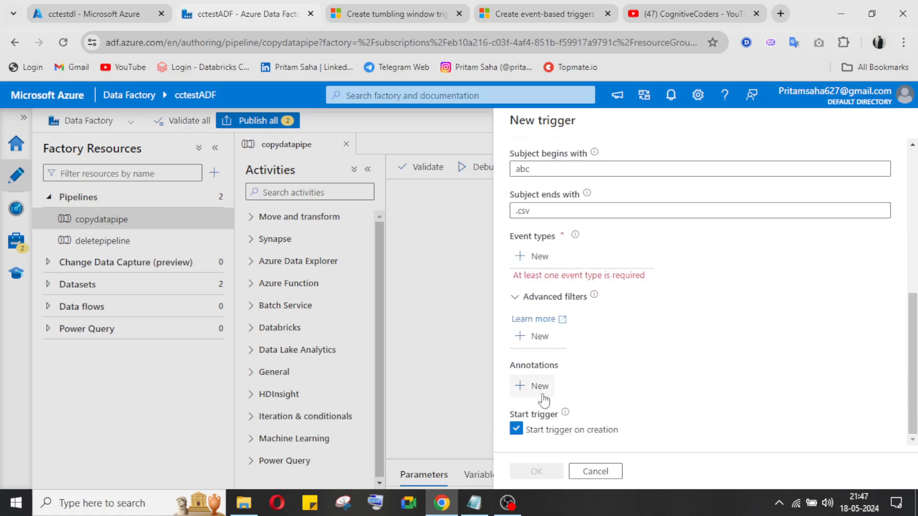
click(529, 258)
click(558, 303)
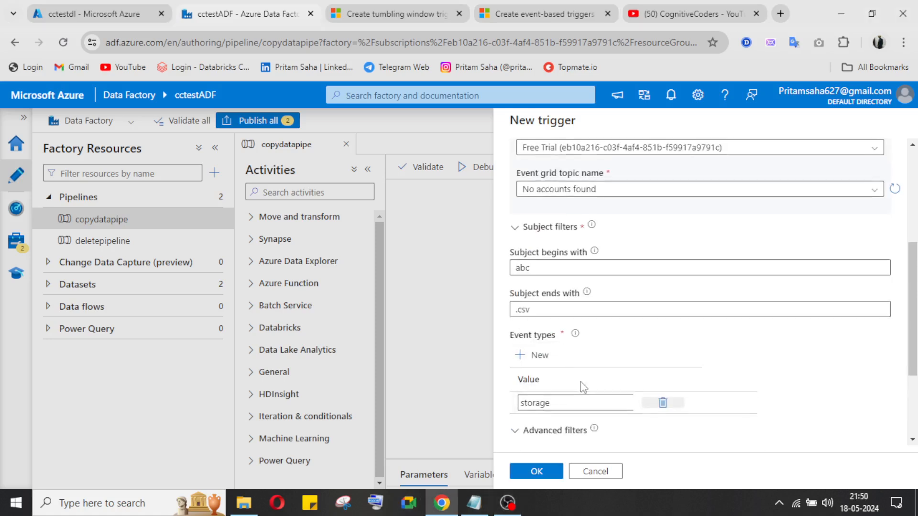
scroll(550, 259, down, 3)
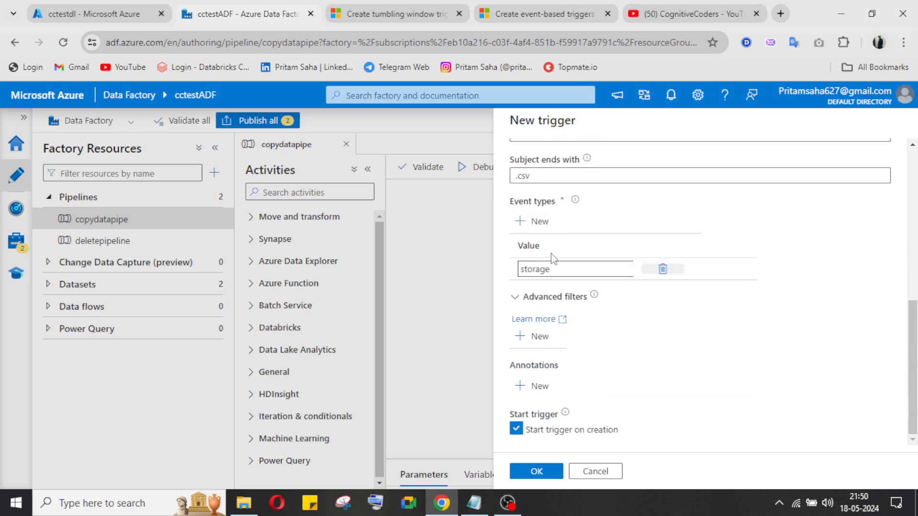
click(515, 297)
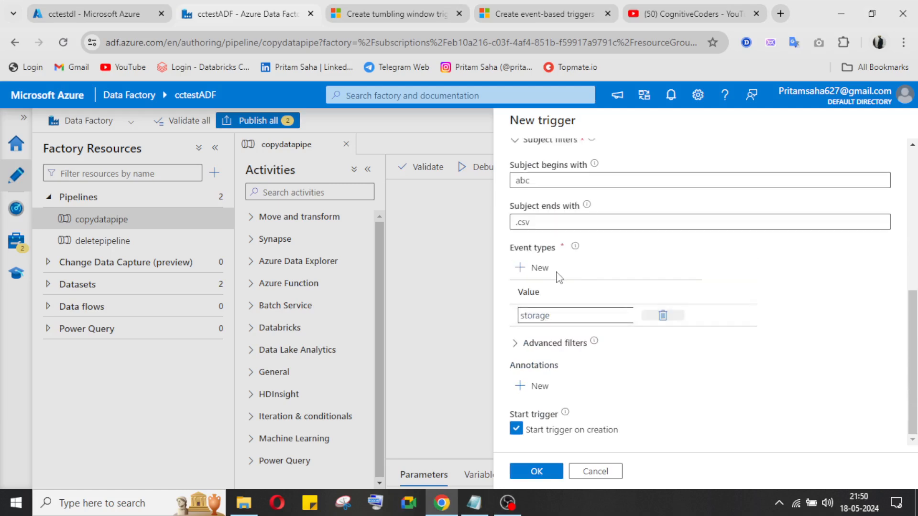
Check the description of the advanced filters and finish creating EventTrigger without adding filters or run parameters.
click(515, 346)
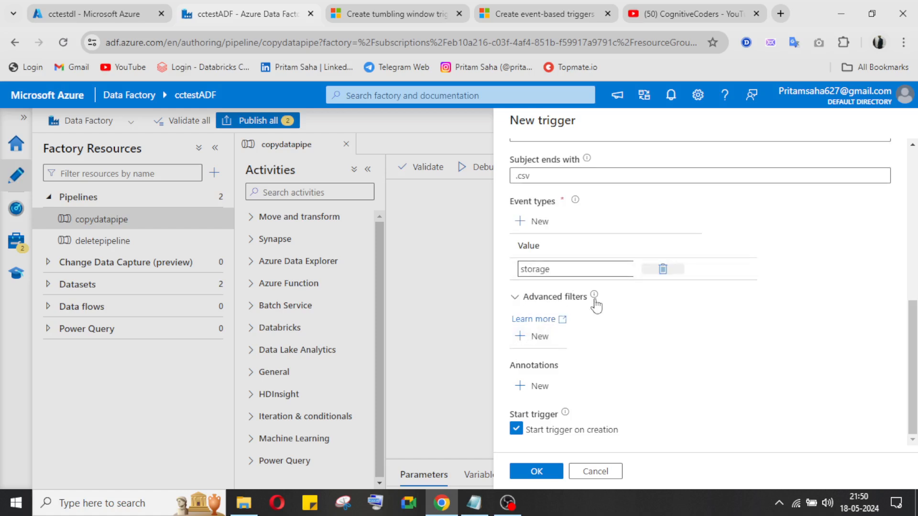
mouse_move(595, 295)
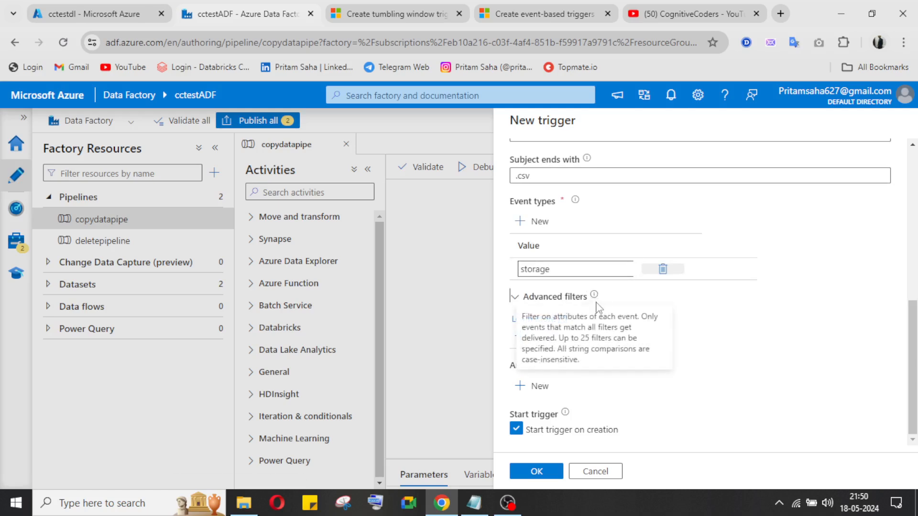
click(516, 297)
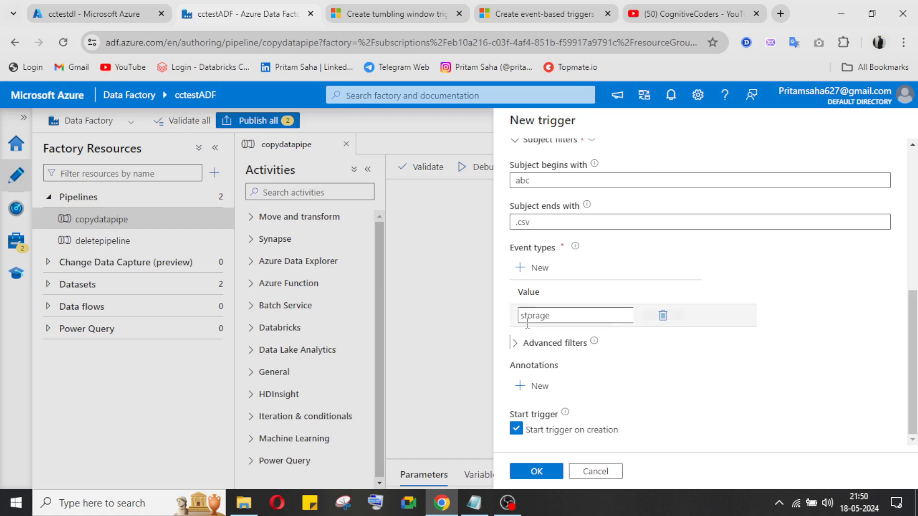
click(517, 343)
click(515, 301)
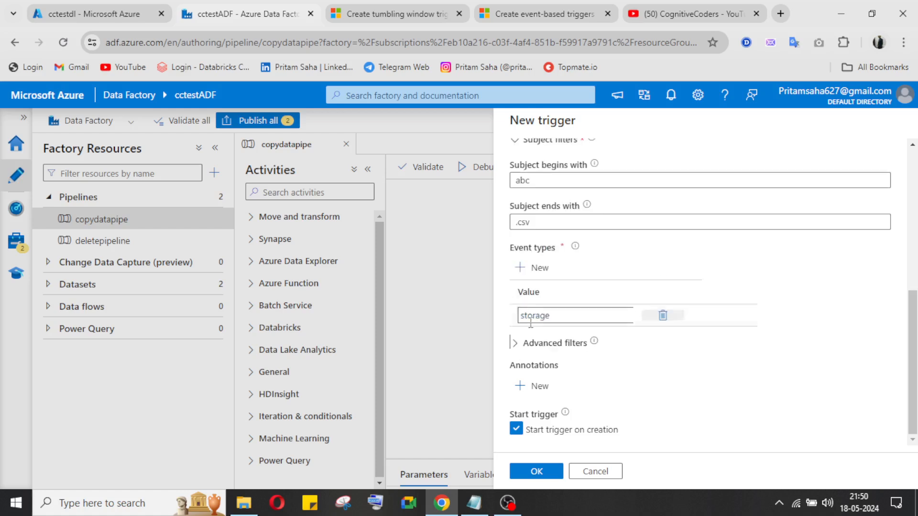
click(534, 473)
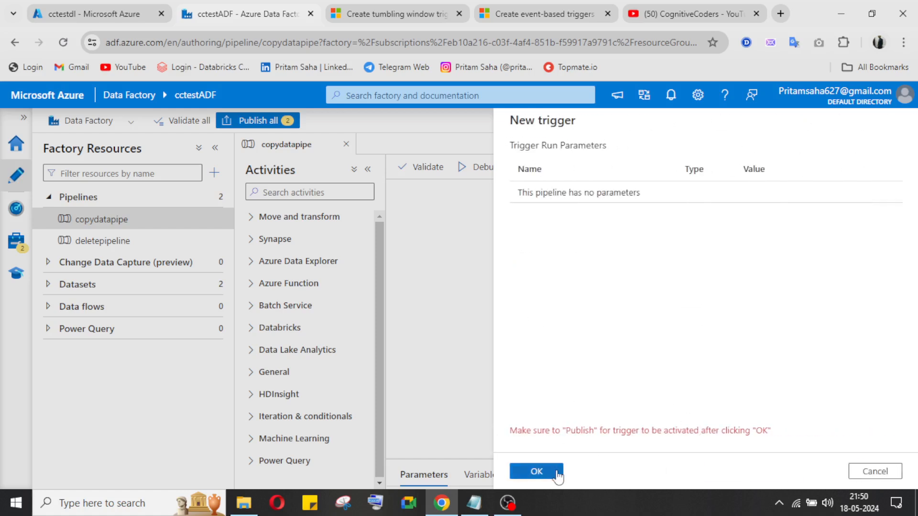
click(554, 475)
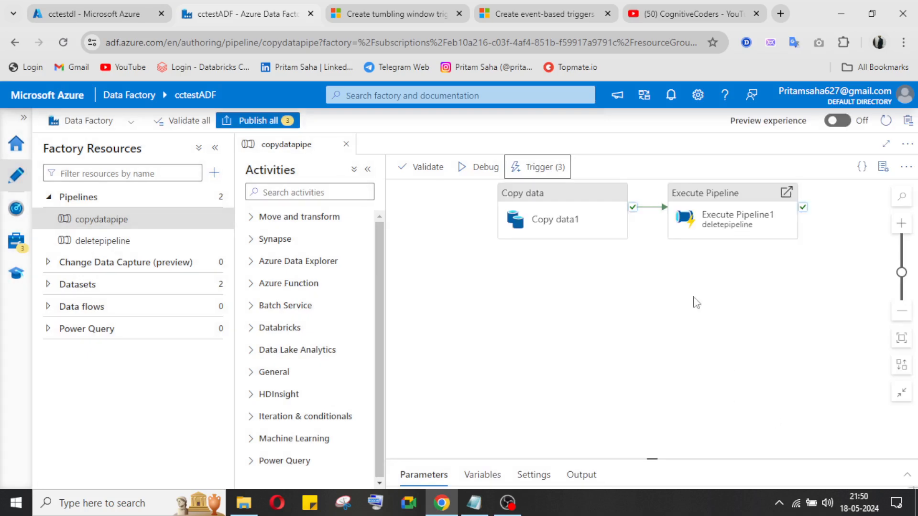
Reopen EventTrigger, check the event grid topic choices under From Azure subscription, and leave the trigger without saving.
click(571, 167)
click(574, 212)
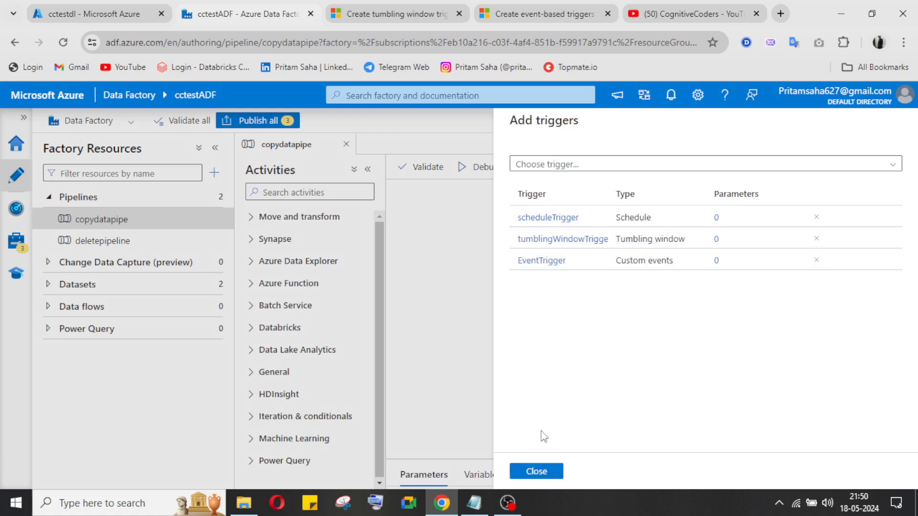
click(543, 262)
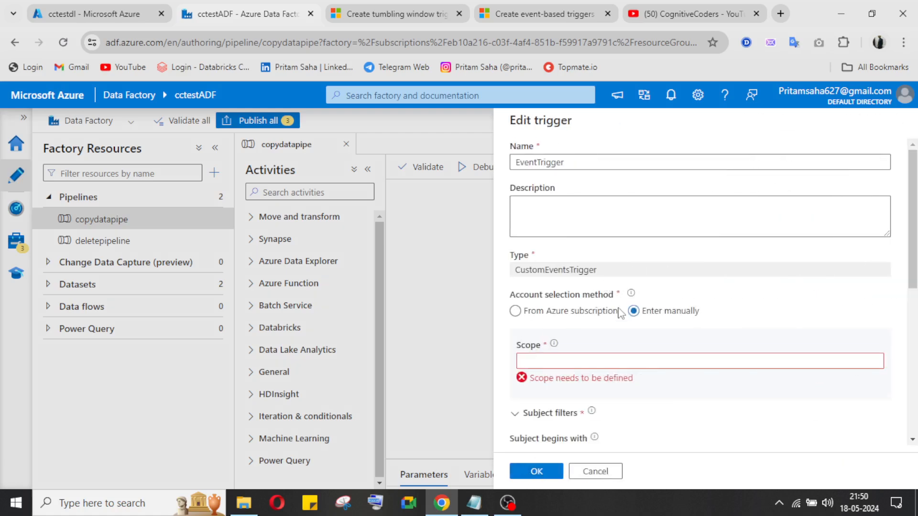
scroll(574, 286, down, 3)
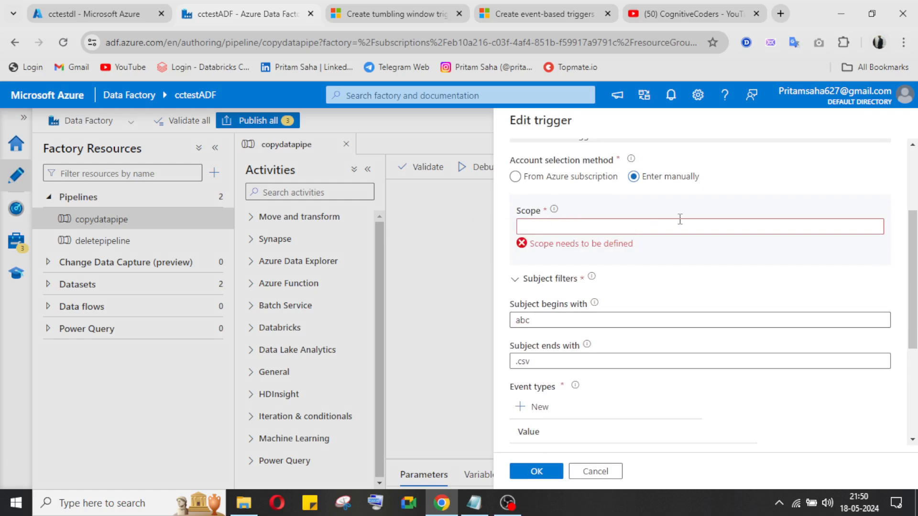
scroll(632, 305, up, 1)
scroll(627, 297, up, 1)
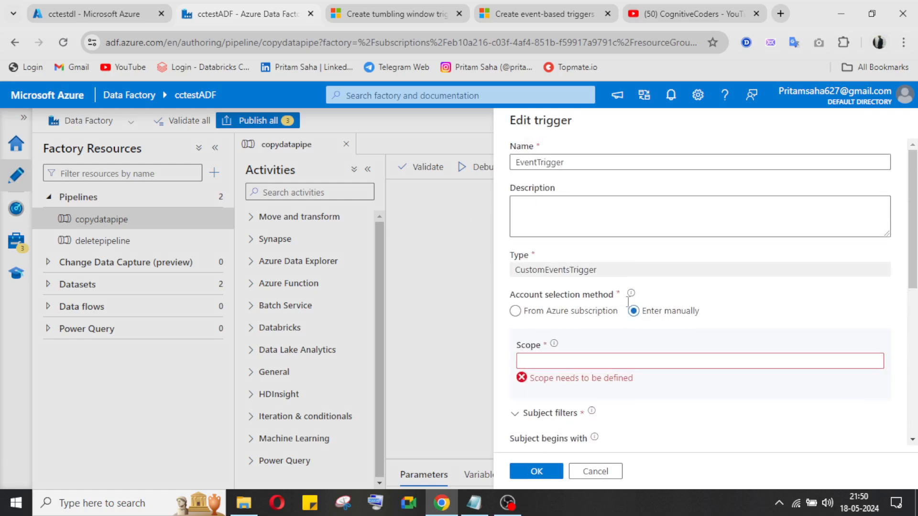
scroll(630, 298, down, 2)
click(525, 181)
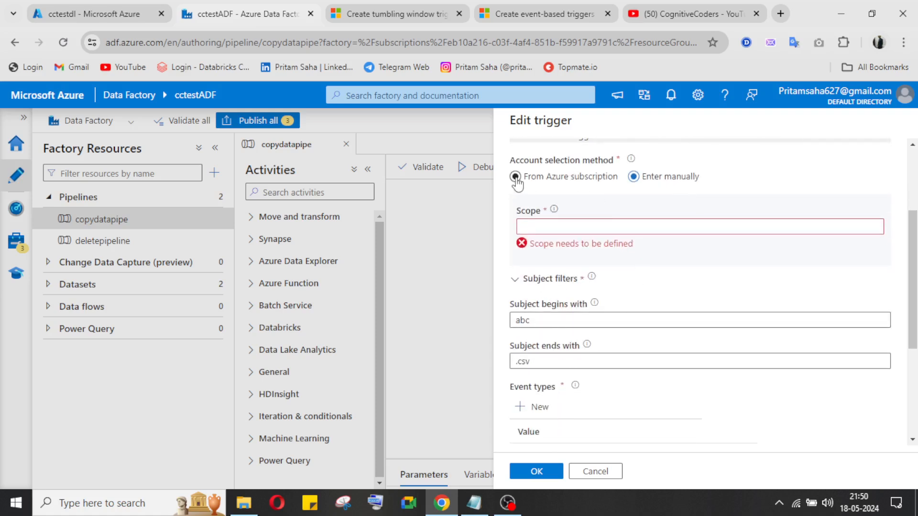
click(601, 269)
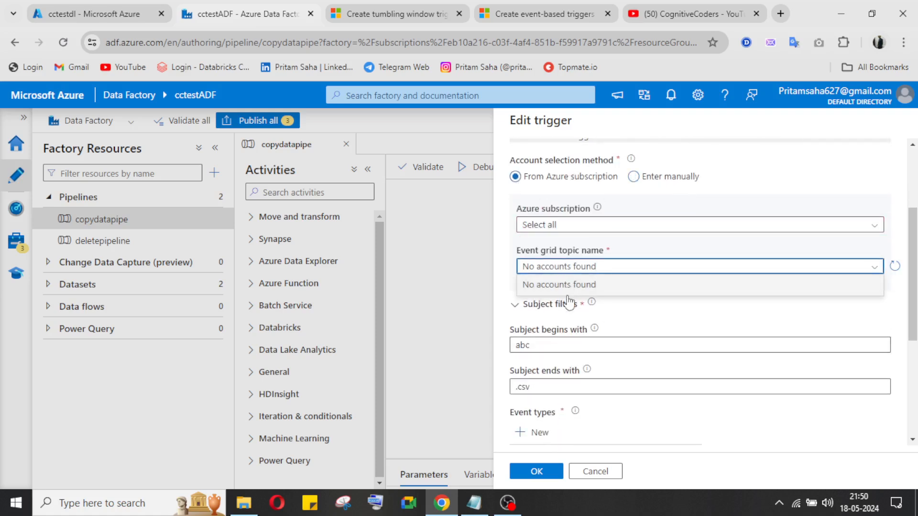
click(596, 472)
click(424, 325)
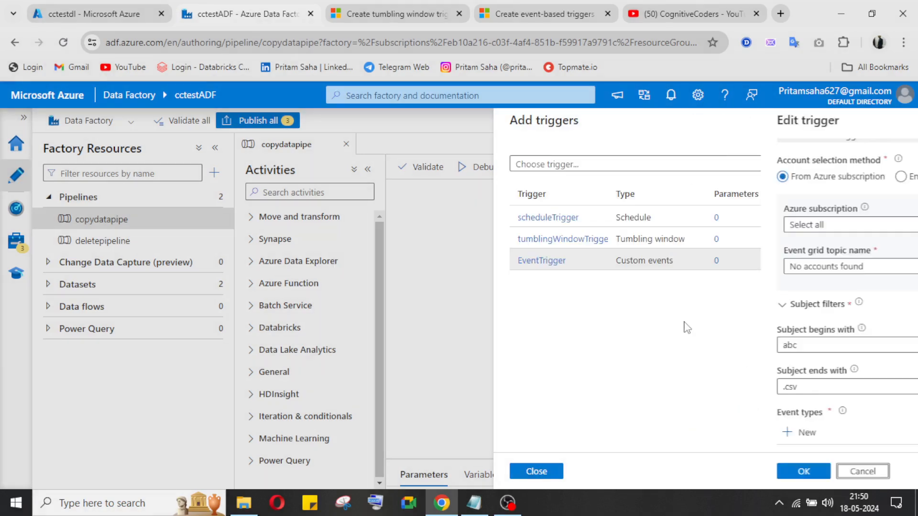
click(523, 474)
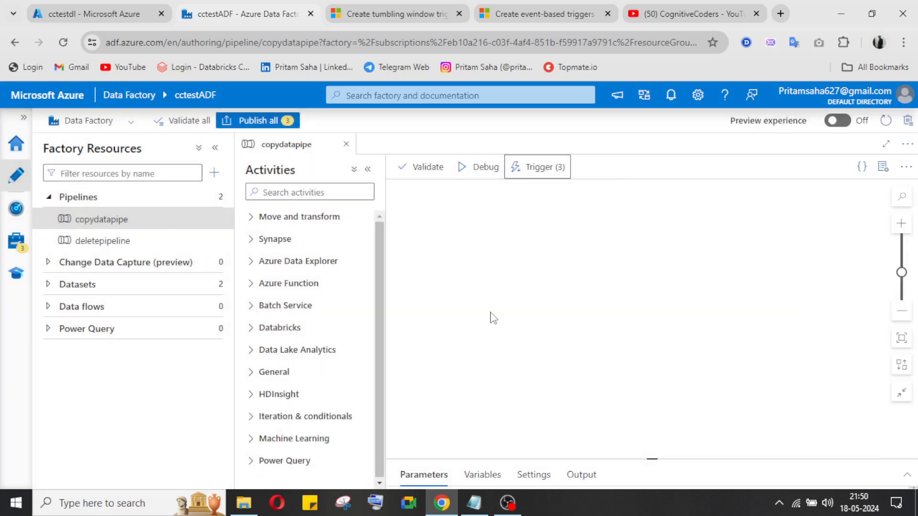
Add a blank String parameter to copydatapipe and look over the pipeline's list of attached triggers.
click(907, 474)
click(415, 236)
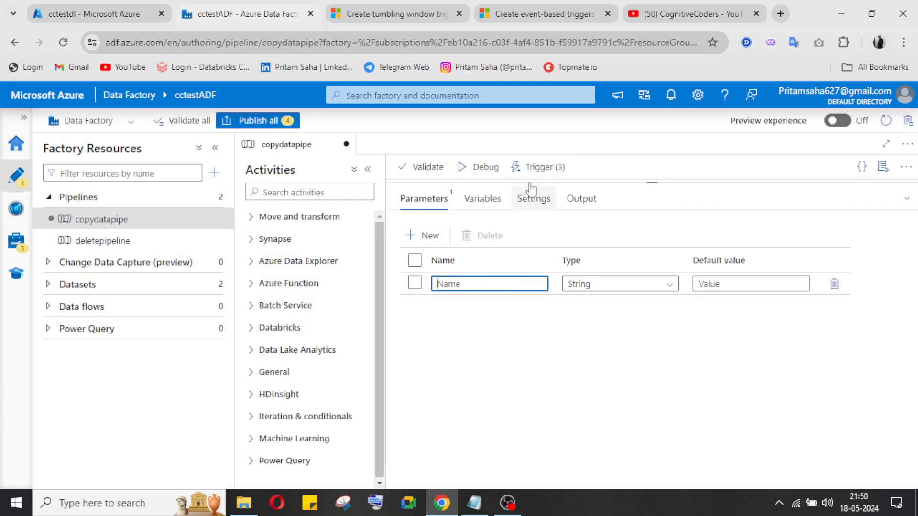
click(538, 167)
click(532, 211)
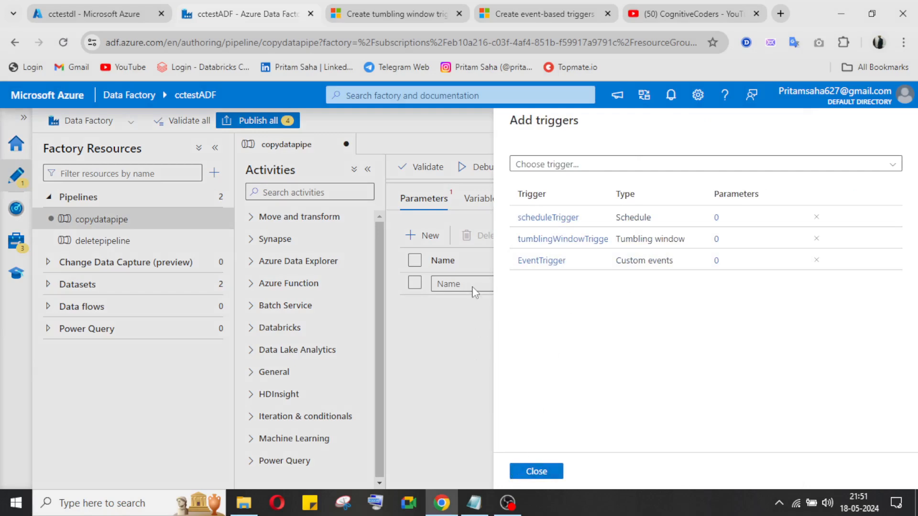
click(544, 473)
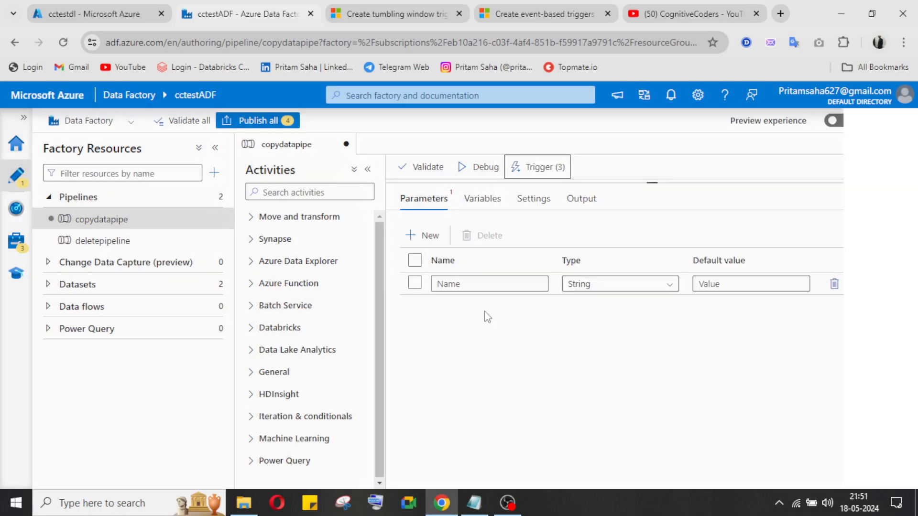
click(561, 5)
scroll(435, 385, up, 5)
scroll(435, 385, down, 10)
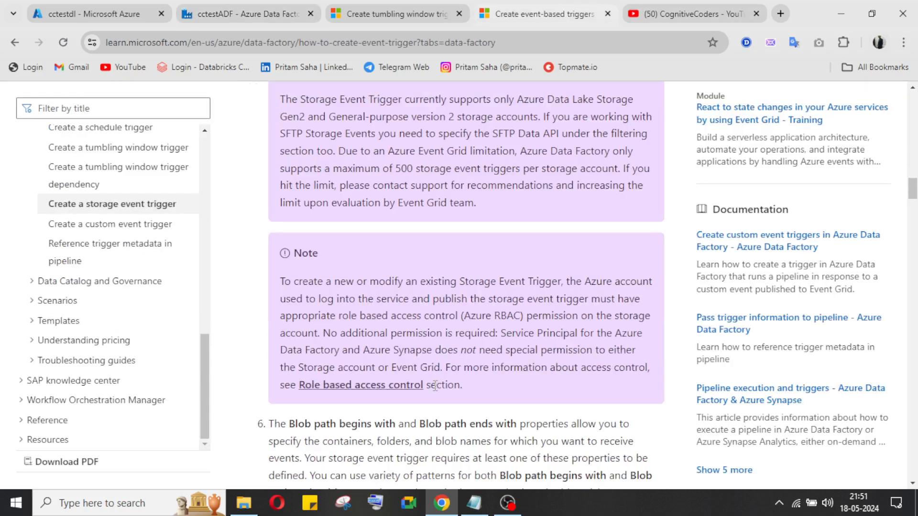
scroll(435, 386, down, 8)
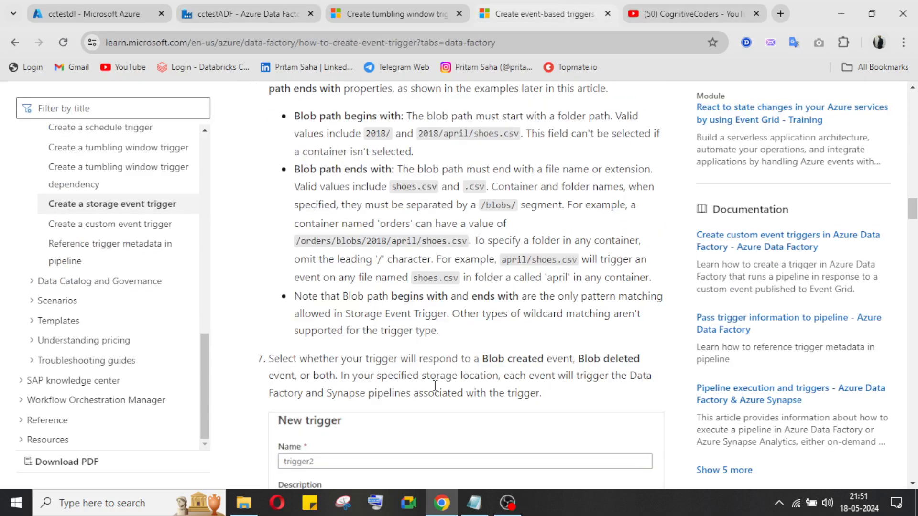
scroll(436, 386, down, 8)
scroll(436, 391, down, 7)
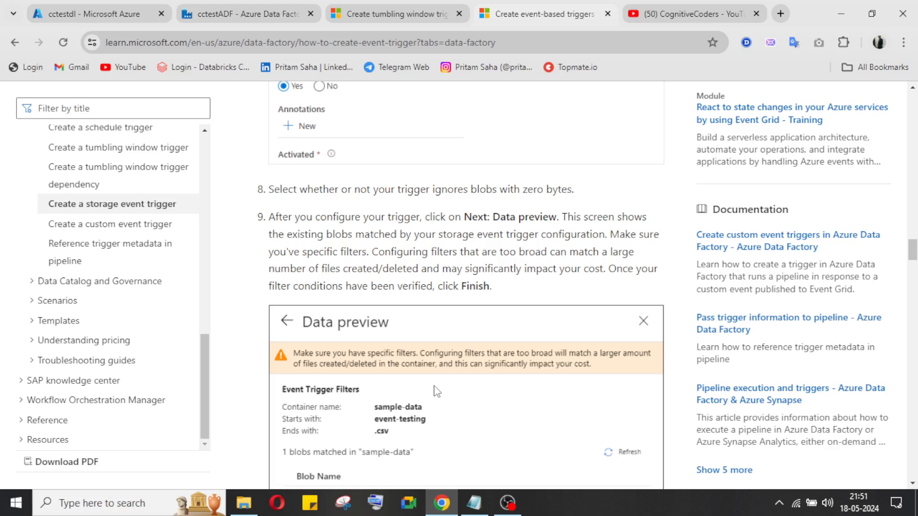
scroll(436, 388, down, 14)
scroll(434, 384, up, 5)
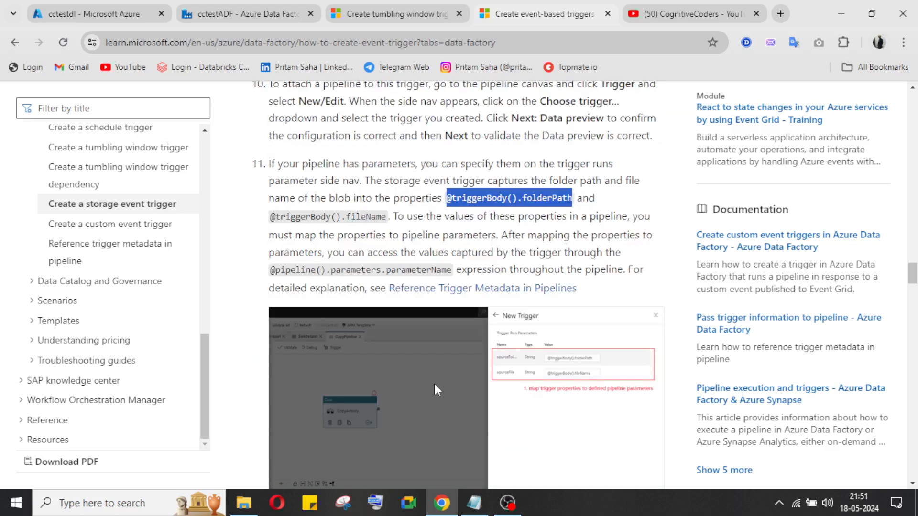
click(453, 232)
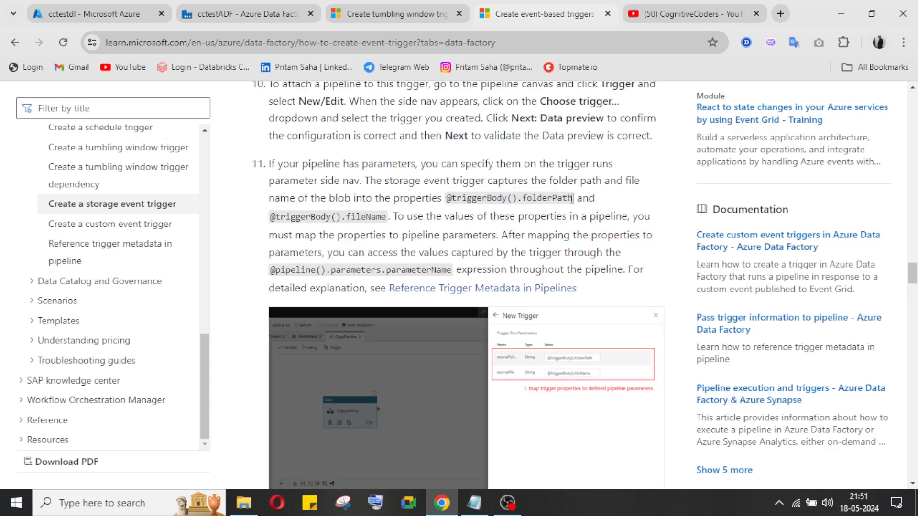
drag(574, 198, 449, 202)
key(ctrl+c)
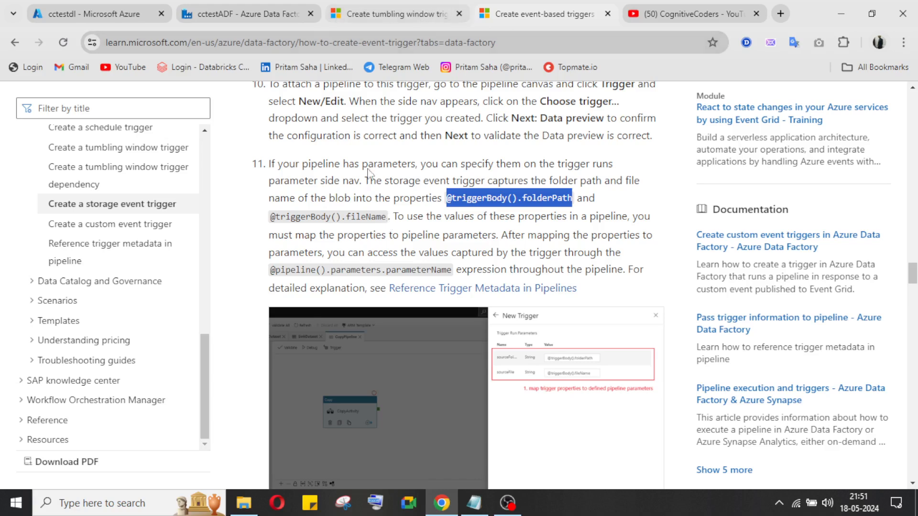
Back in Azure Data Factory, name the blank pipeline parameter filename and add a second String parameter named folderpath.
click(273, 14)
click(444, 284)
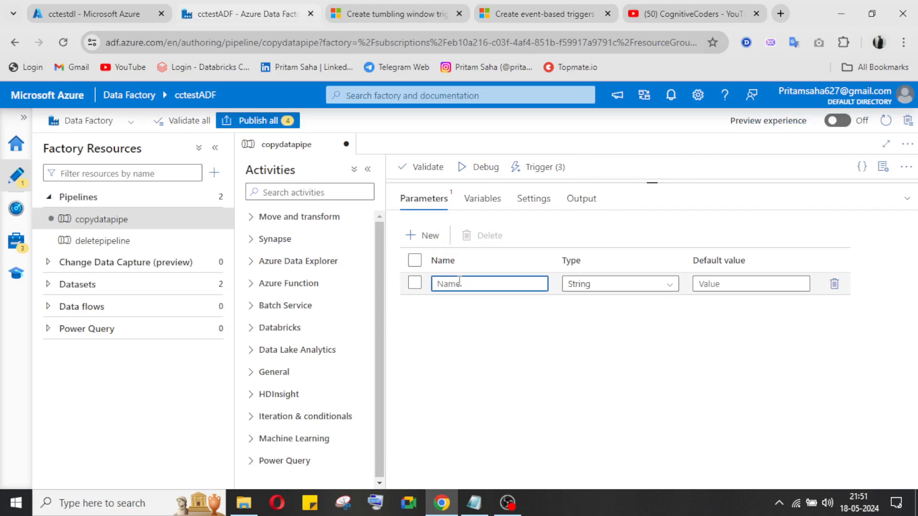
text(filename)
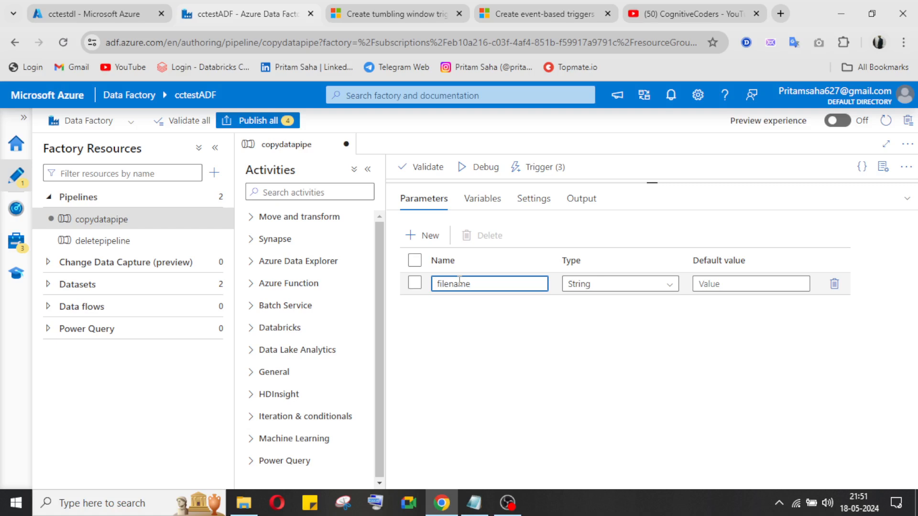
click(425, 236)
text(folderpath)
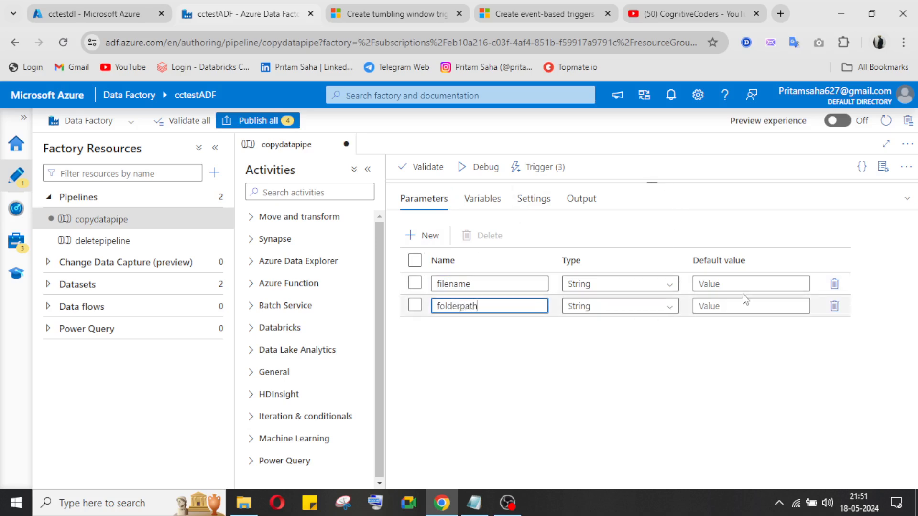
Recheck the trigger property expressions in the article and EventTrigger's settings in Azure Data Factory, leaving the trigger unchanged.
click(721, 281)
click(540, 14)
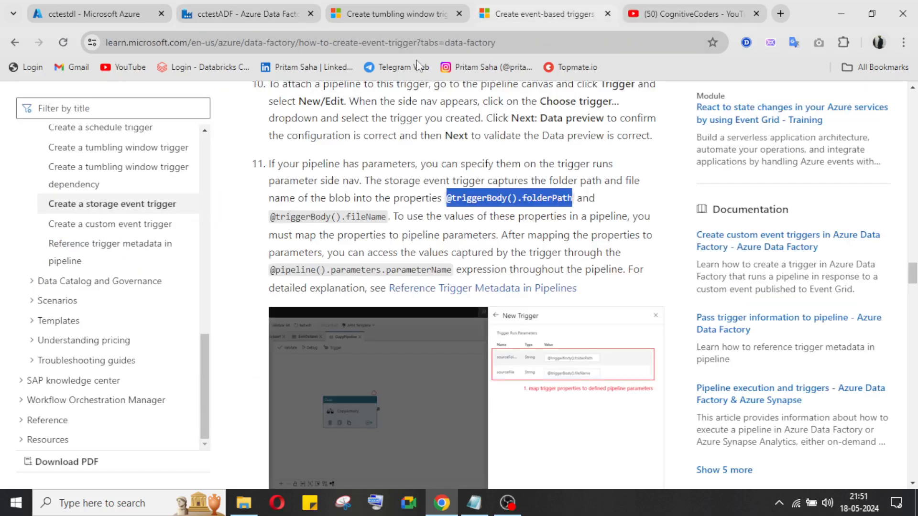
click(249, 13)
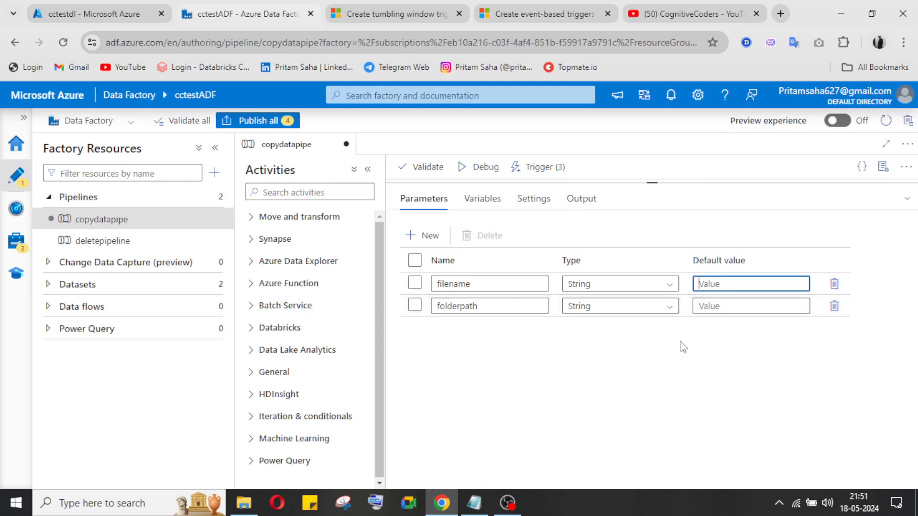
click(672, 356)
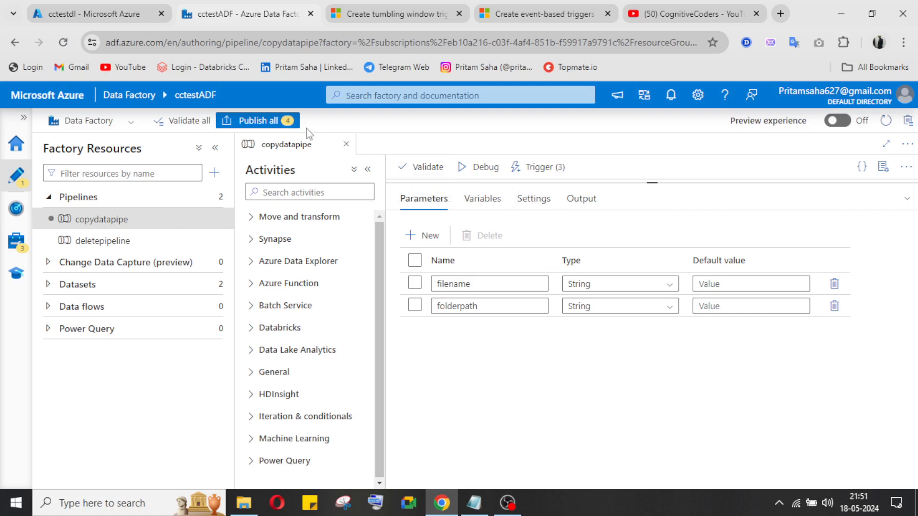
click(540, 167)
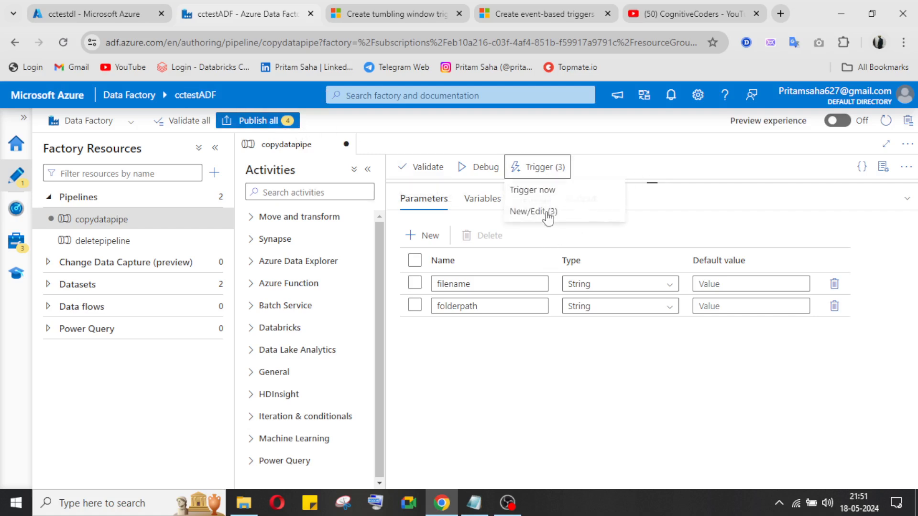
click(548, 213)
click(542, 265)
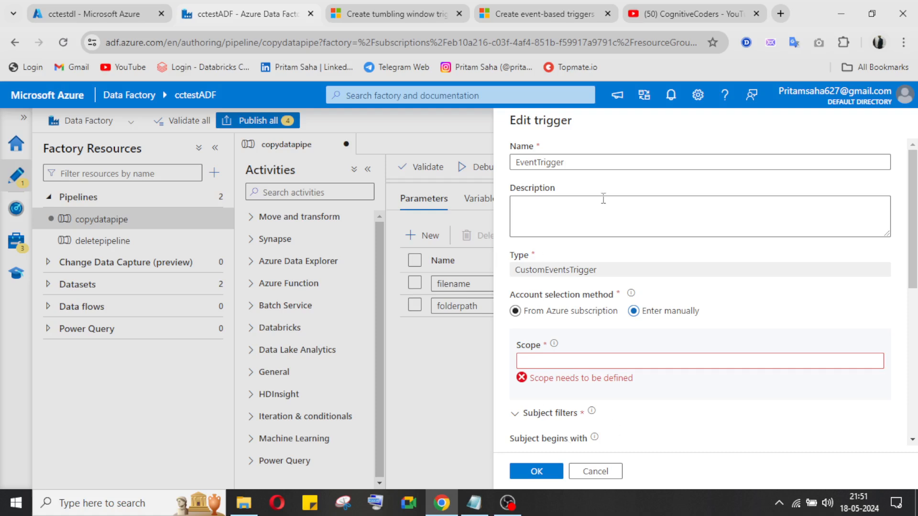
click(595, 472)
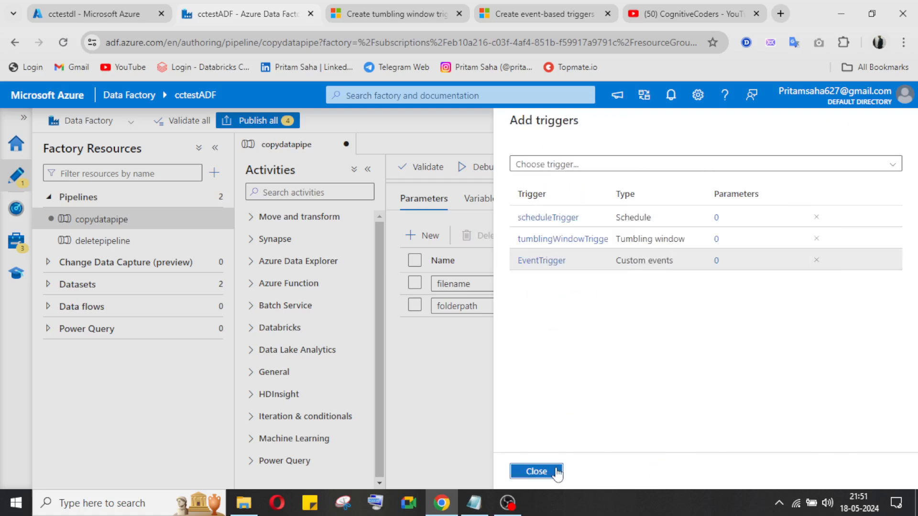
click(536, 471)
click(755, 283)
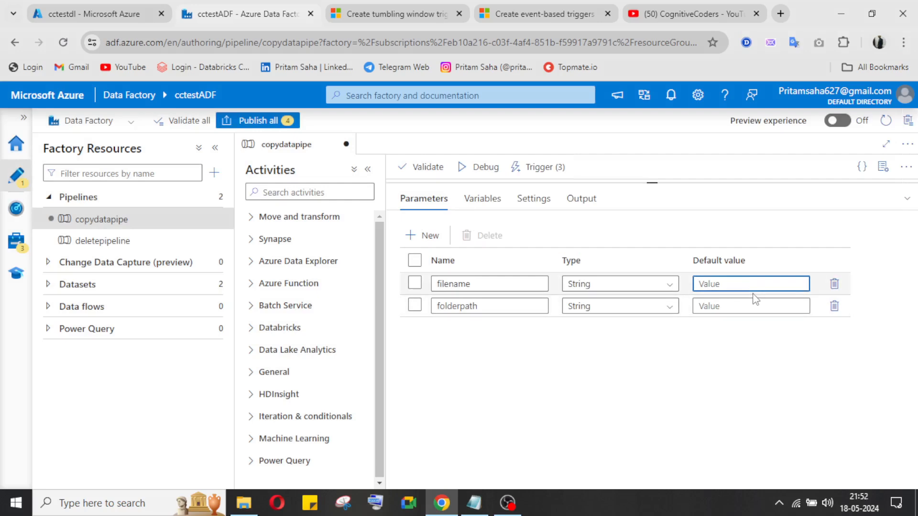
key(ctrl+v)
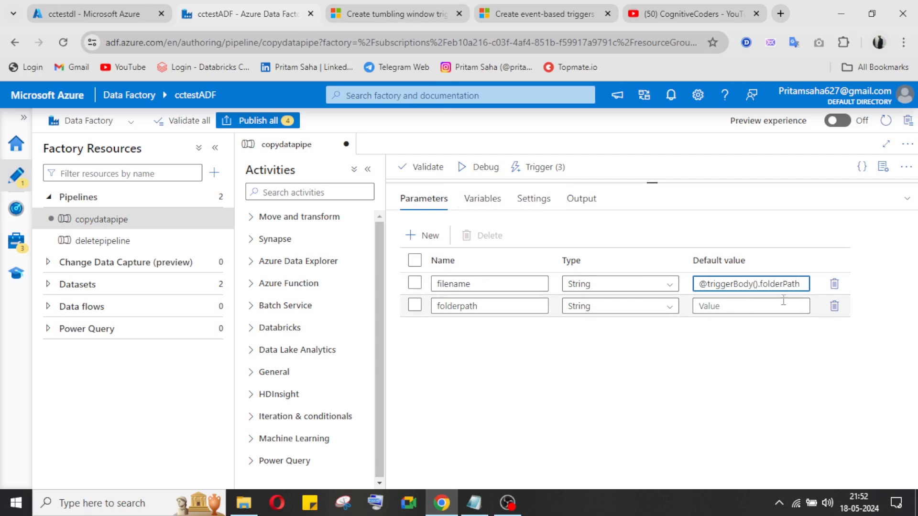
click(771, 307)
text(@triggerBody().folderPath)
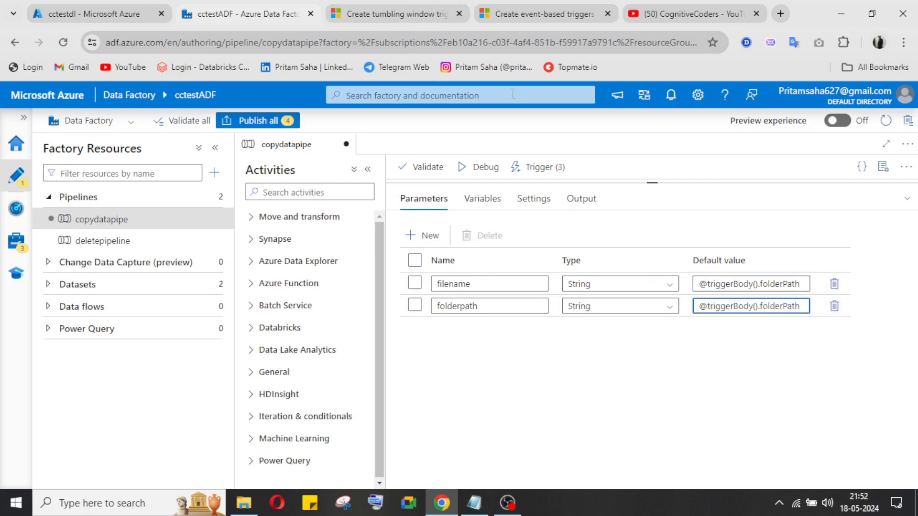
click(530, 18)
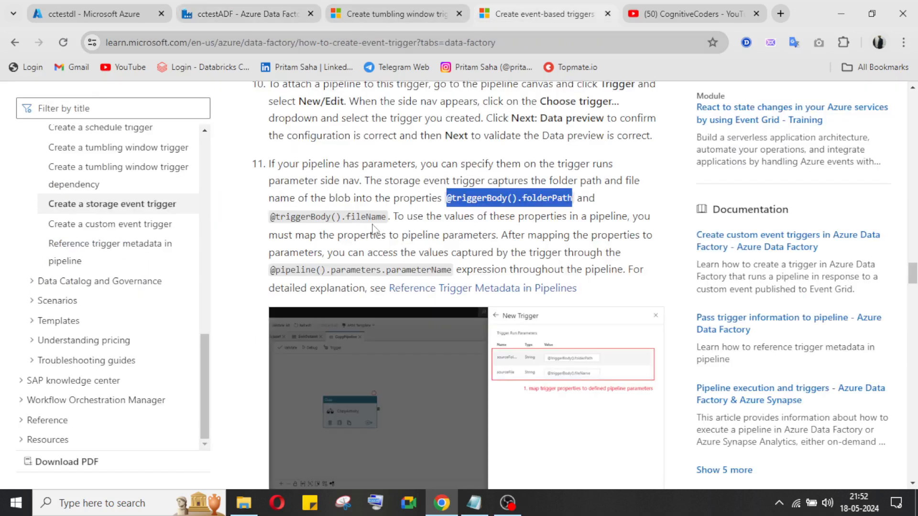
drag(388, 220, 271, 221)
key(ctrl+c)
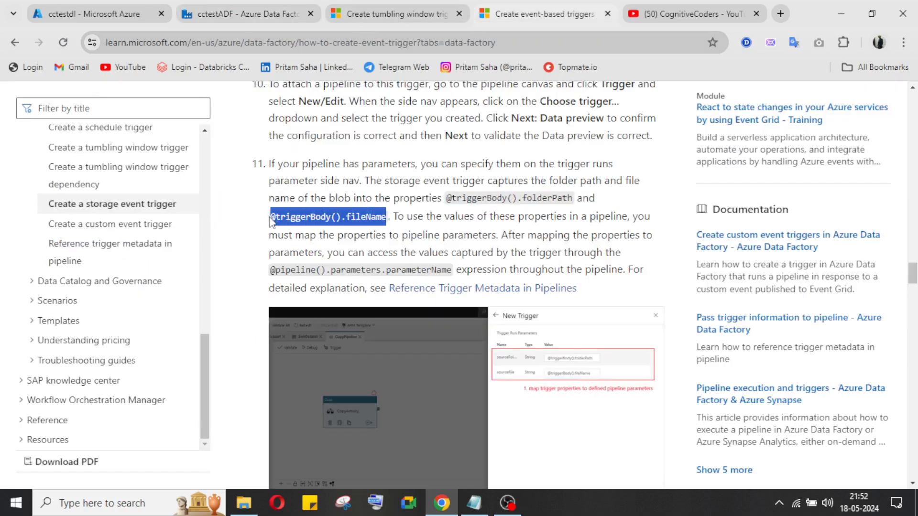
click(265, 19)
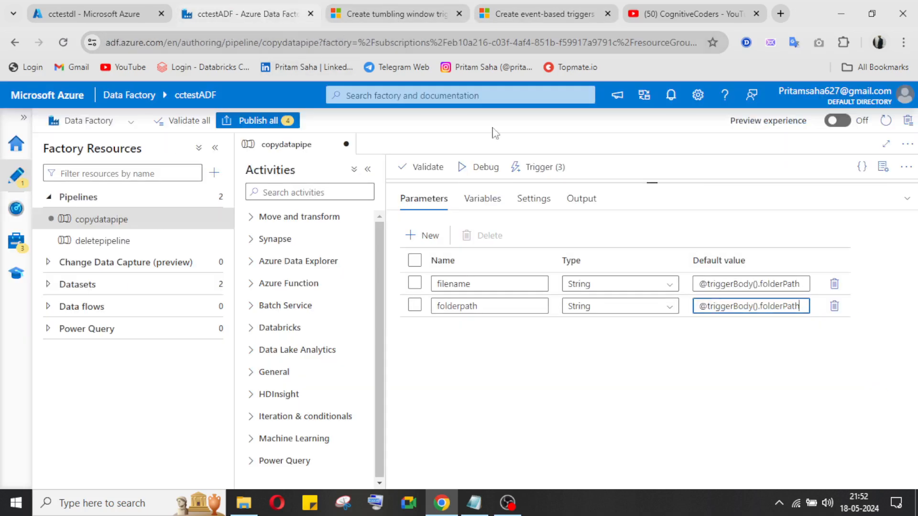
click(804, 283)
key(ctrl+a)
key(ctrl+v)
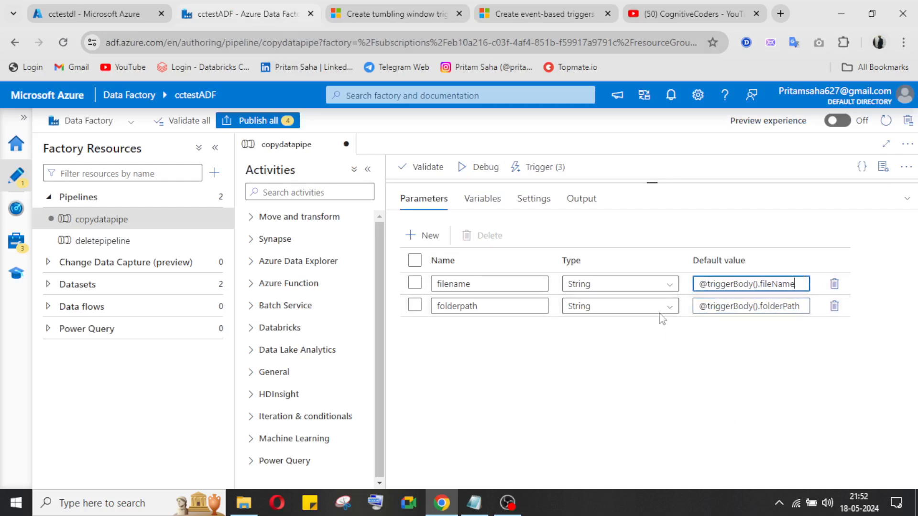
click(906, 198)
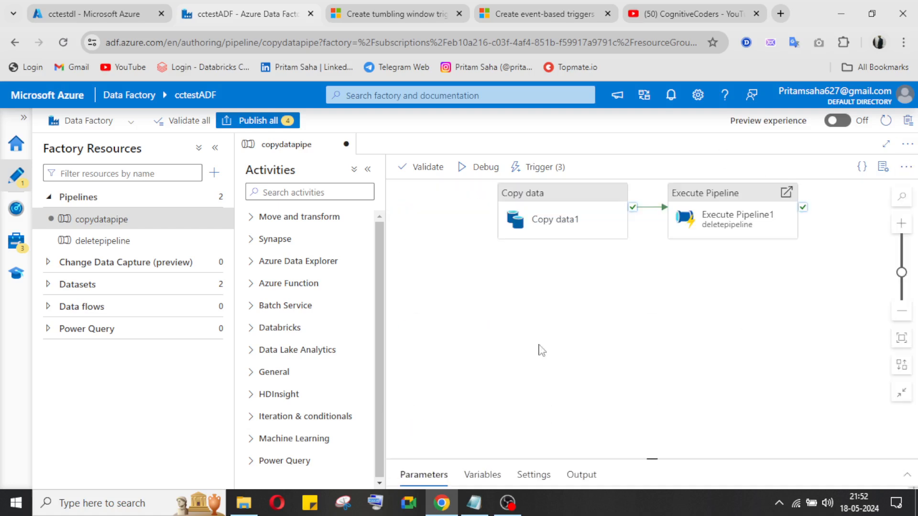
click(510, 505)
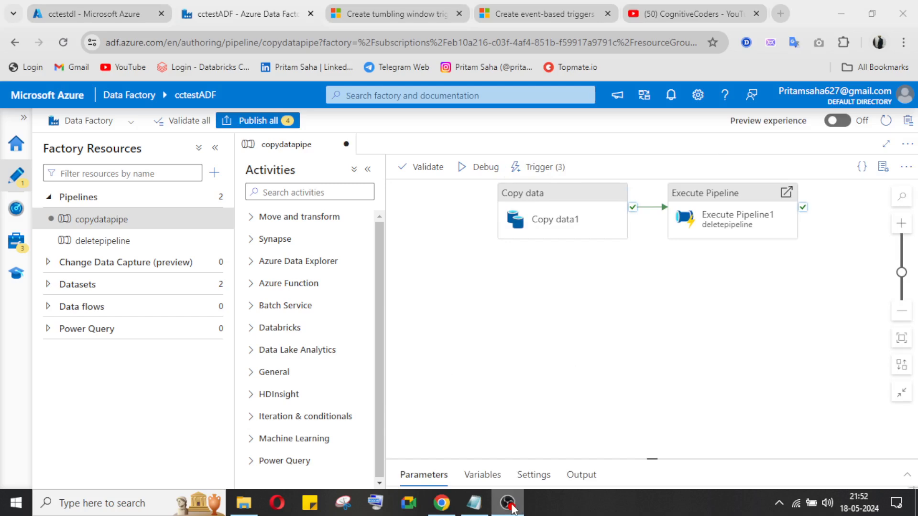
click(509, 505)
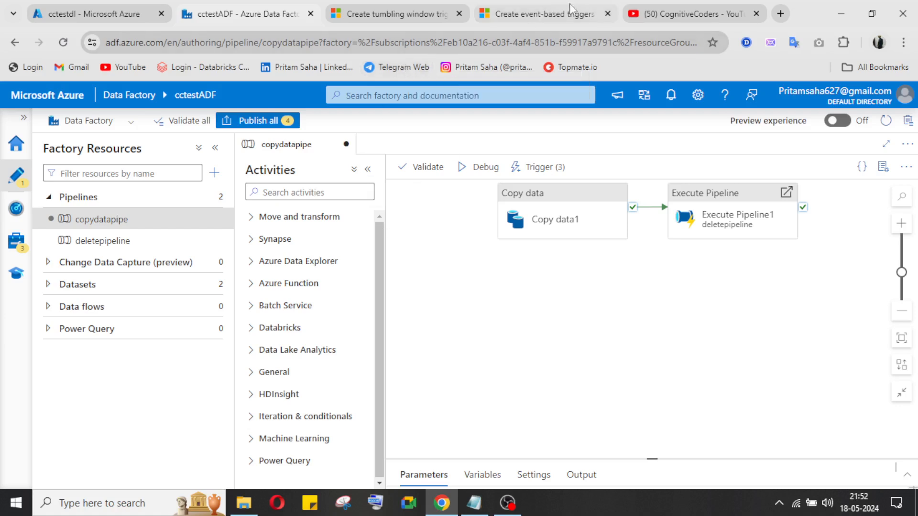
Switch to the CognitiveCoders channel page on YouTube and look through its header, Shorts and Videos sections.
click(670, 17)
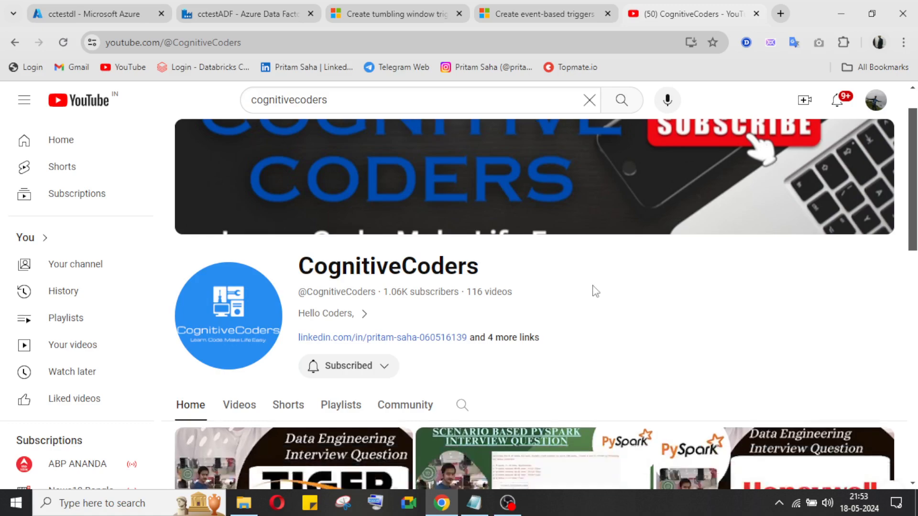
scroll(581, 287, down, 6)
scroll(570, 281, down, 4)
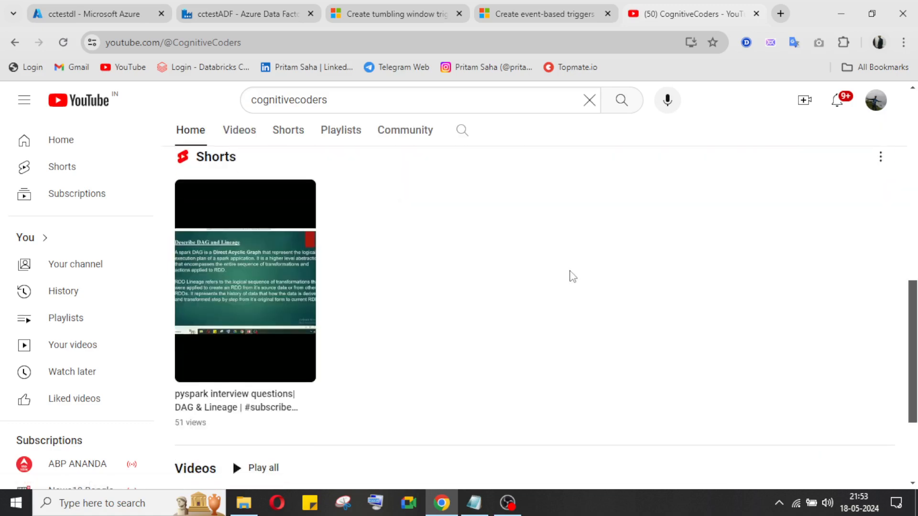
scroll(570, 280, down, 3)
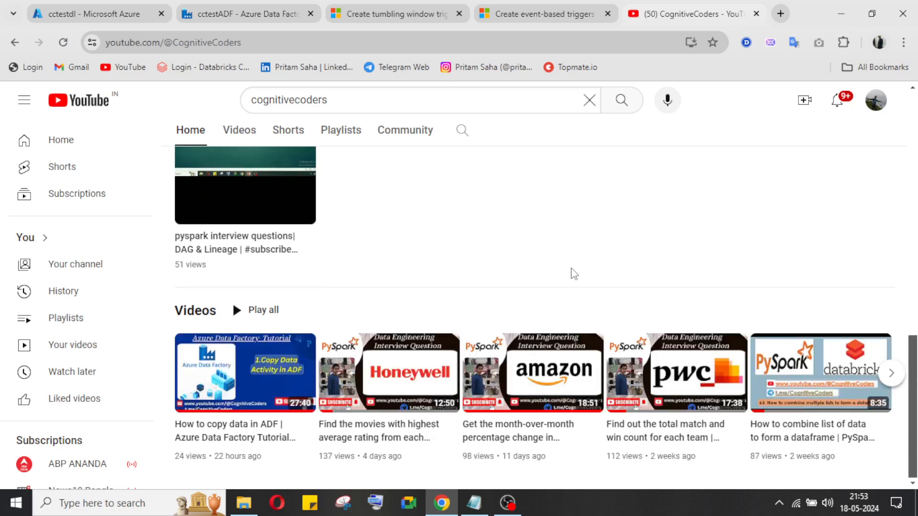
scroll(574, 274, up, 10)
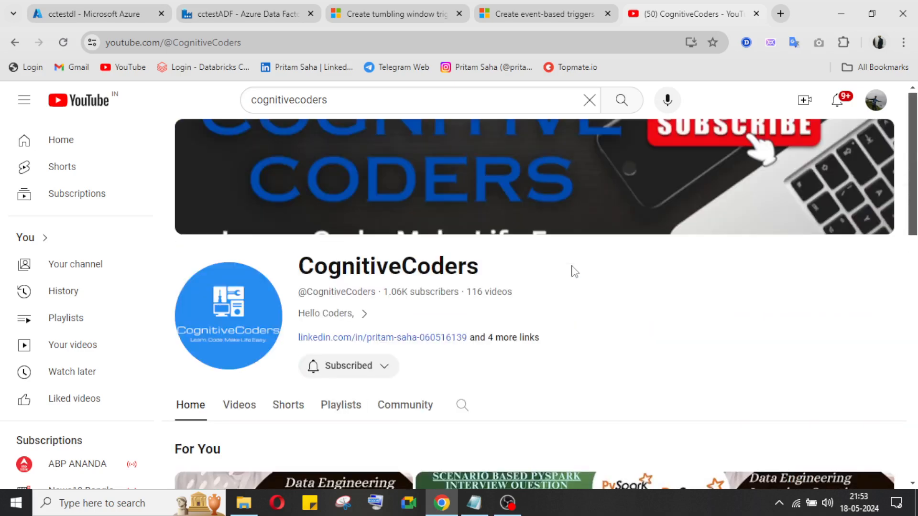
scroll(574, 272, down, 10)
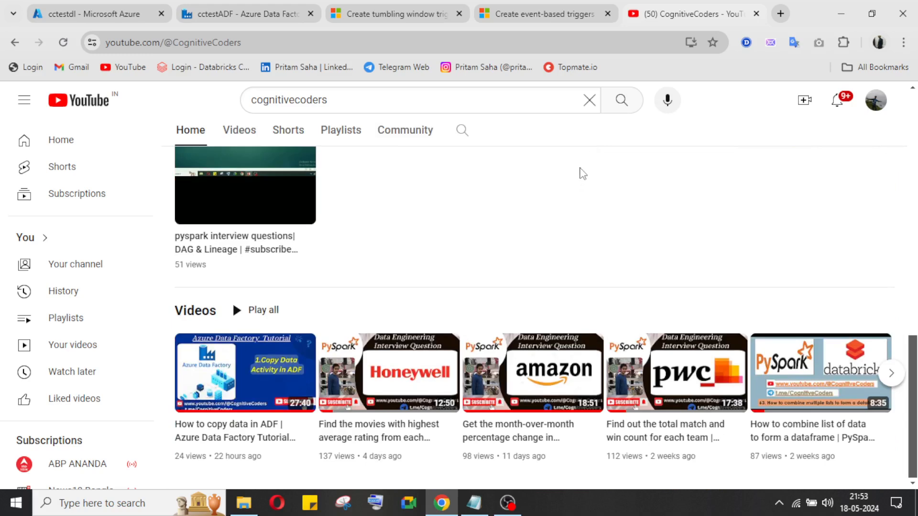
scroll(550, 238, up, 5)
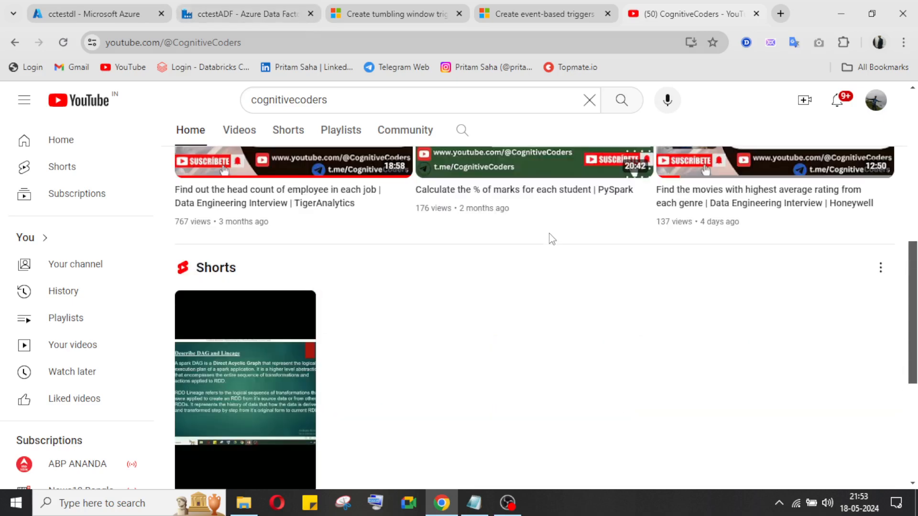
scroll(552, 237, down, 5)
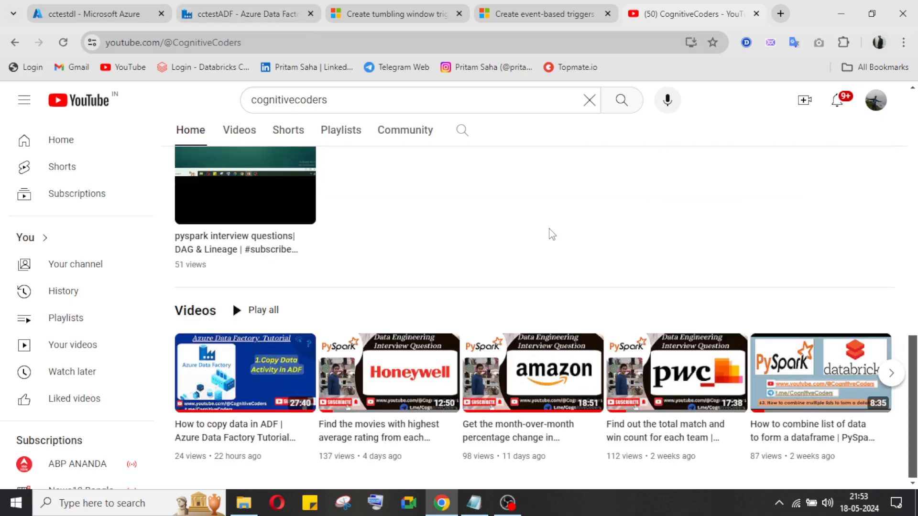